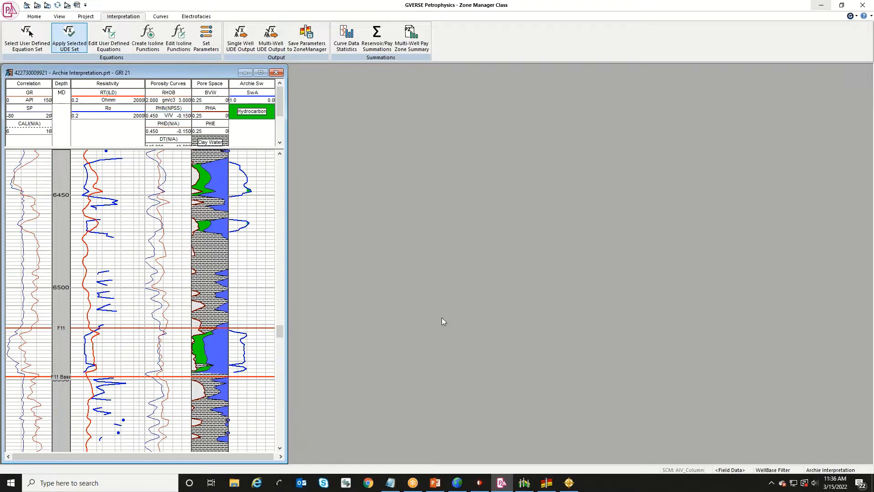
- Examine the Archie Interpretation user defined equations, from porosity through PHIE, SwA and SoPhiH to the pay flag, in the enlarged equation editor
click(108, 37)
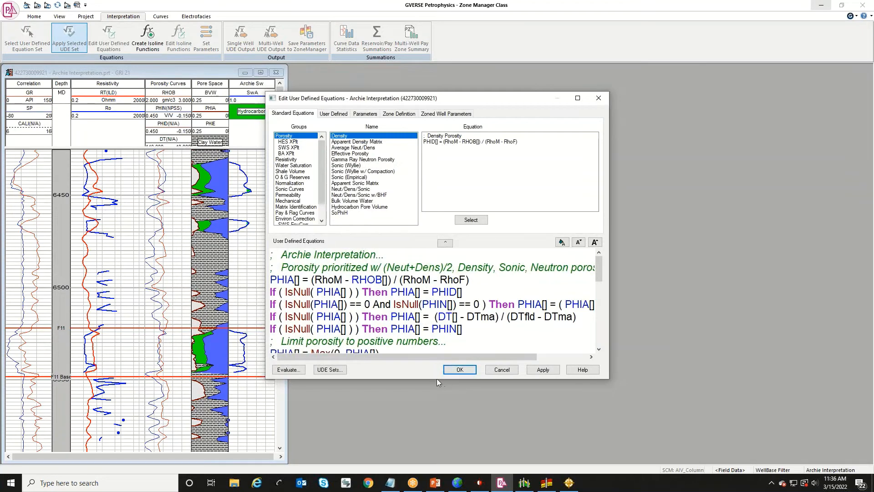
drag(439, 379, 446, 448)
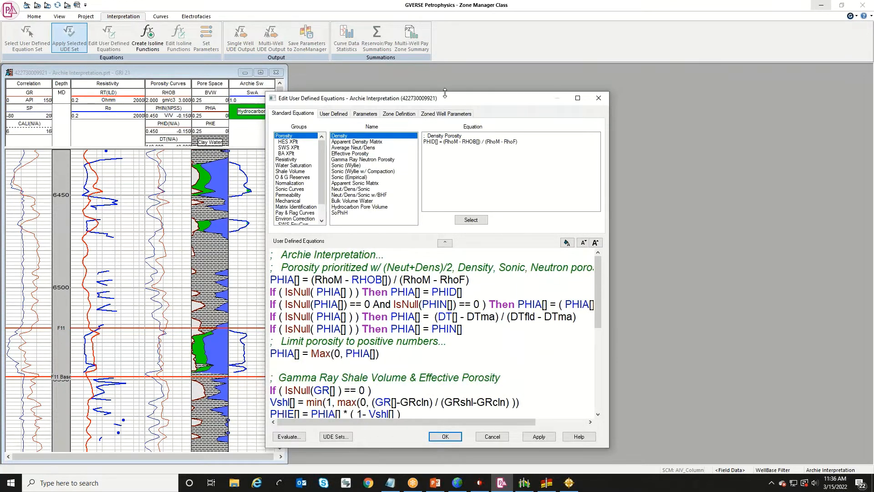
drag(444, 92, 444, 19)
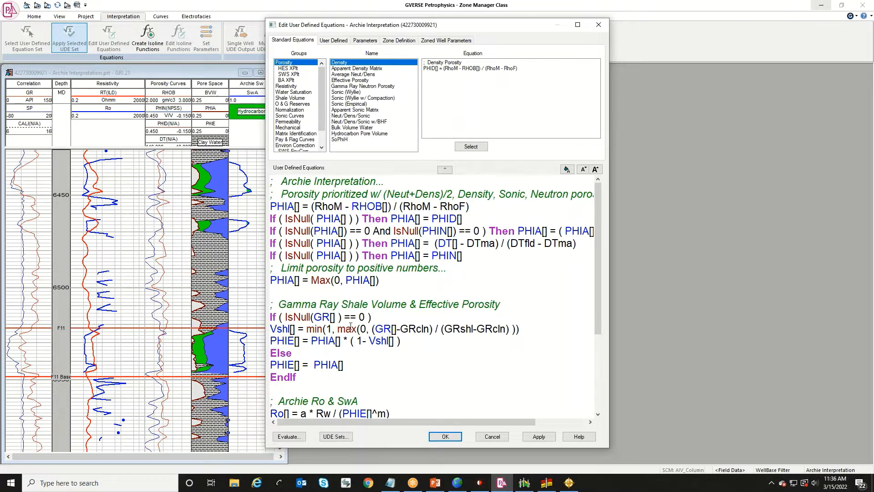
scroll(341, 321, down, 1)
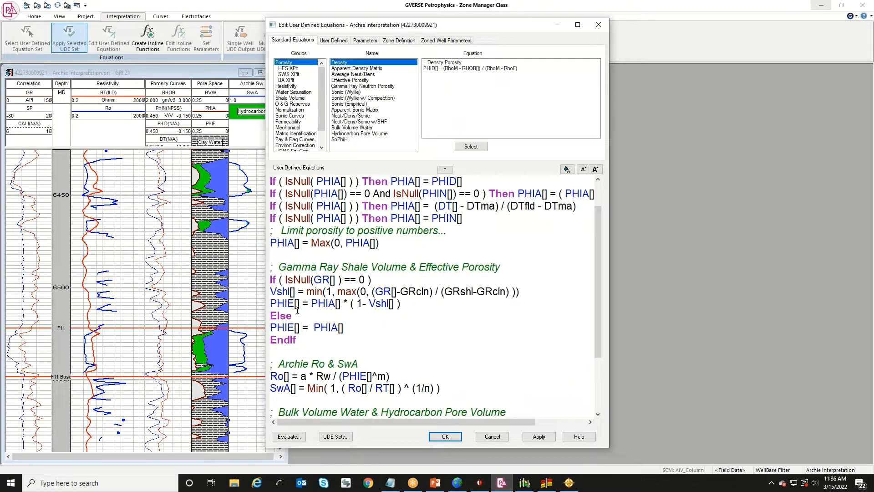
scroll(293, 333, down, 1)
scroll(288, 310, down, 1)
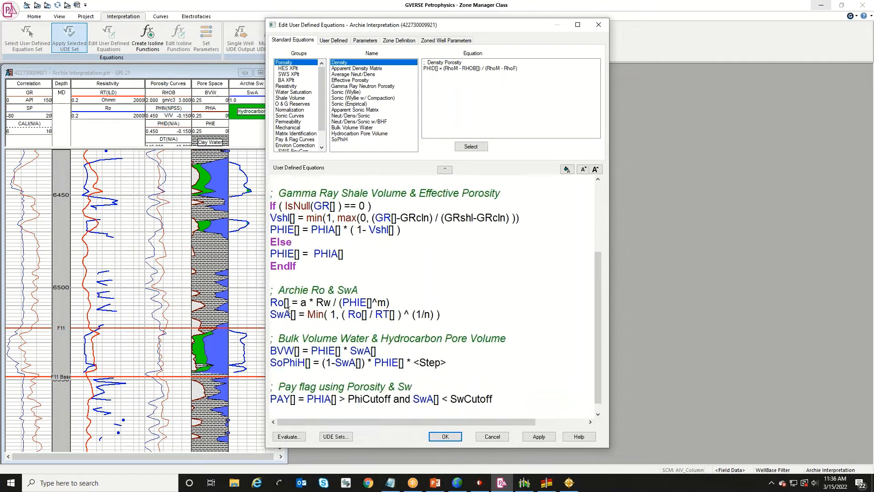
scroll(333, 328, down, 1)
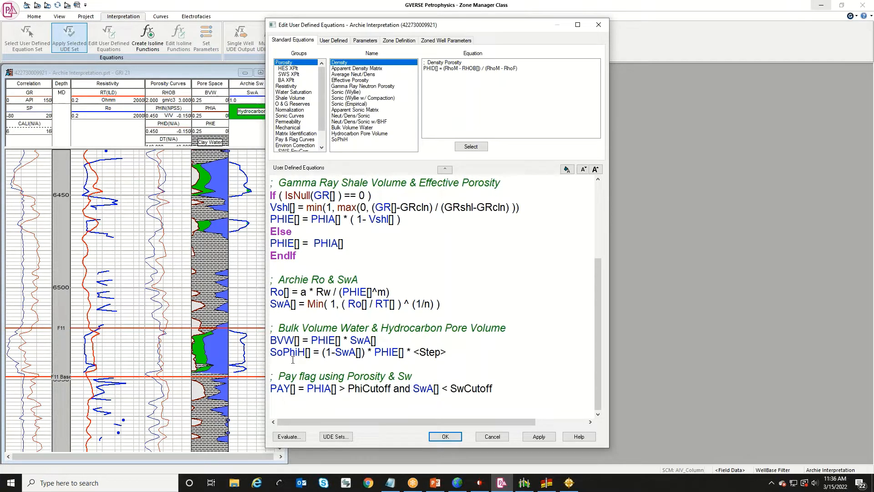
drag(305, 352, 271, 352)
drag(294, 219, 271, 220)
click(445, 436)
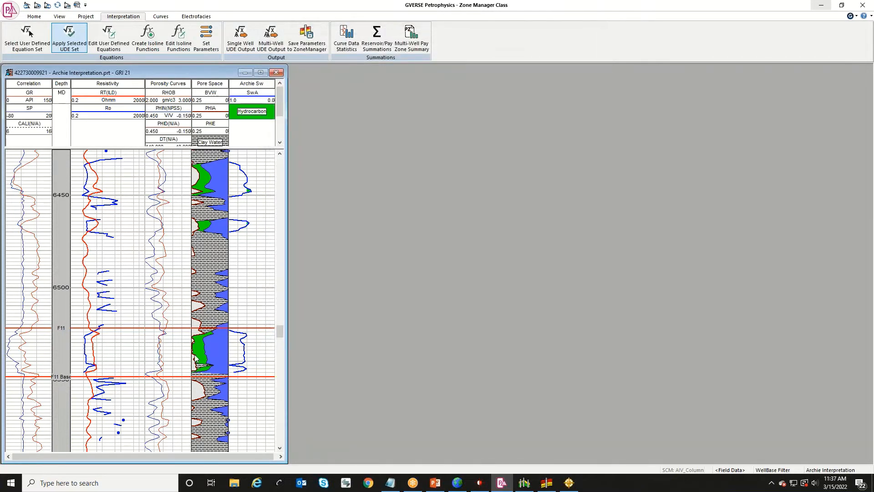
- Switch to ZoneManager and examine the F11 Zone's top, base and attribute definitions without changing them
scroll(190, 361, down, 1)
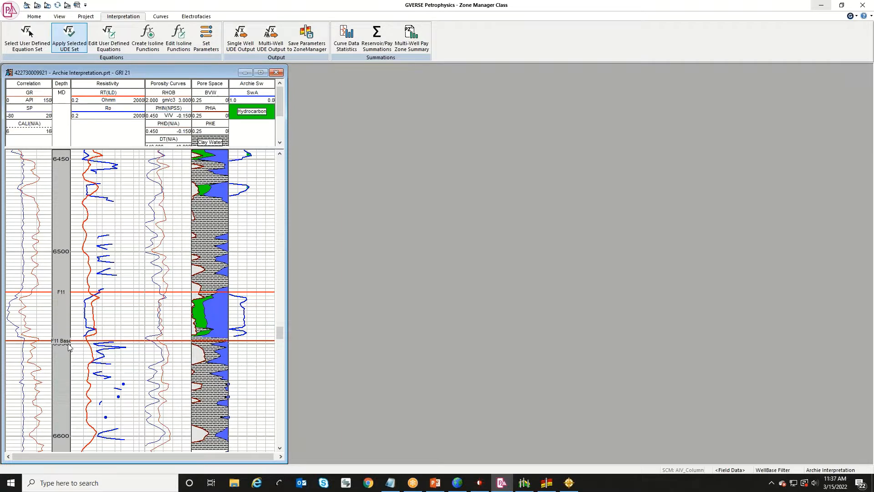
click(546, 482)
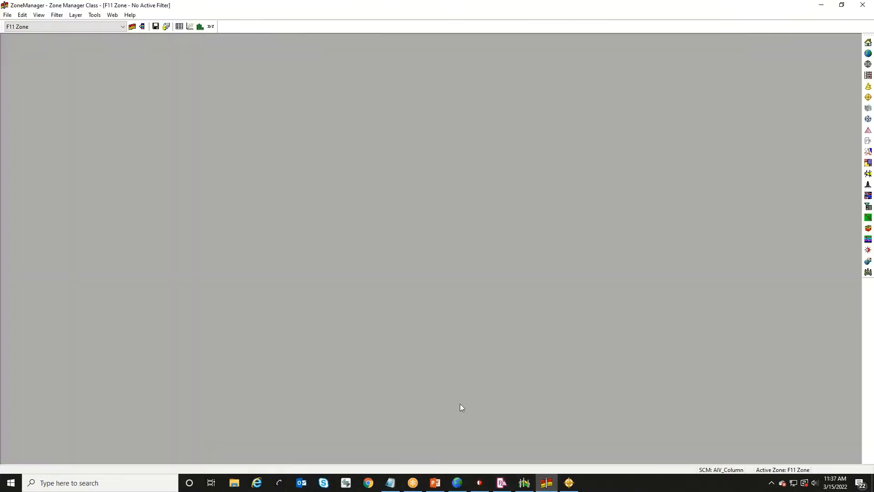
click(132, 26)
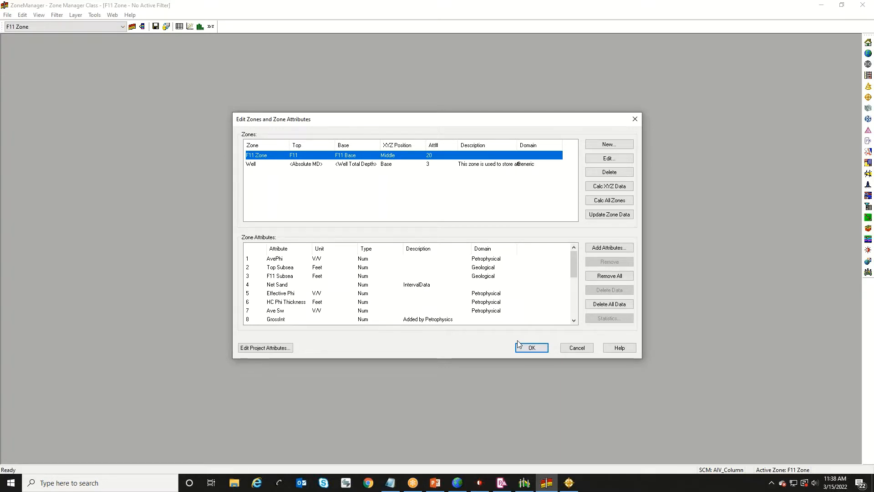
click(577, 348)
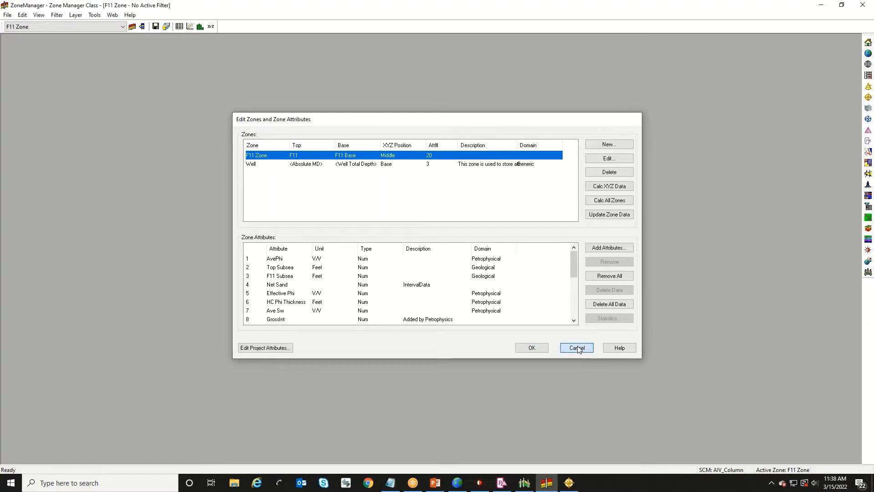
- Switch back to GVERSE Petrophysics and add a curve data statistic that averages PHIE over the F11 Zone
click(501, 482)
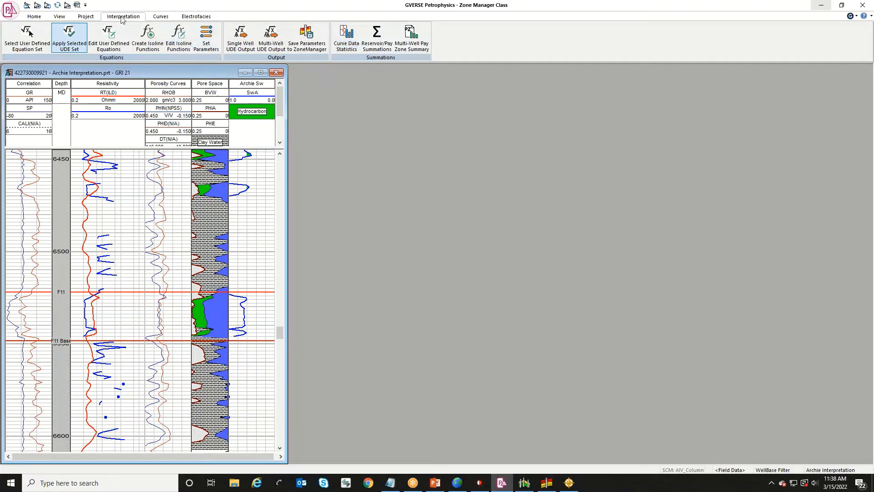
click(345, 42)
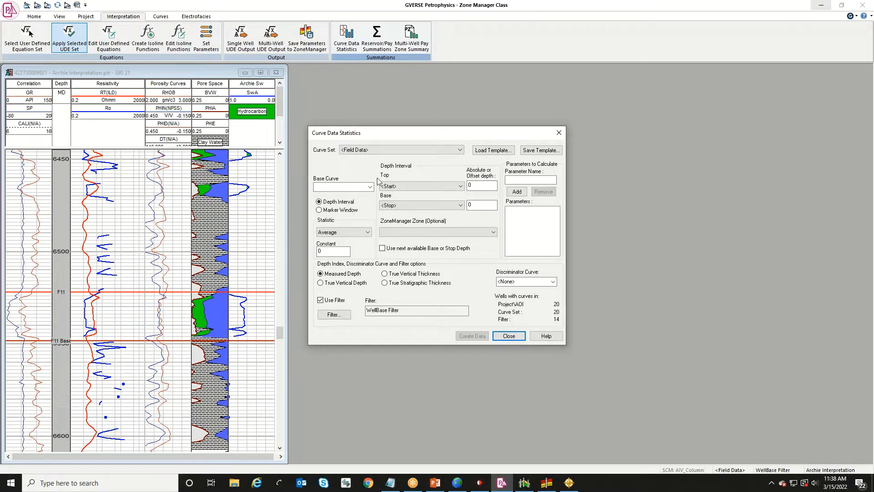
click(370, 188)
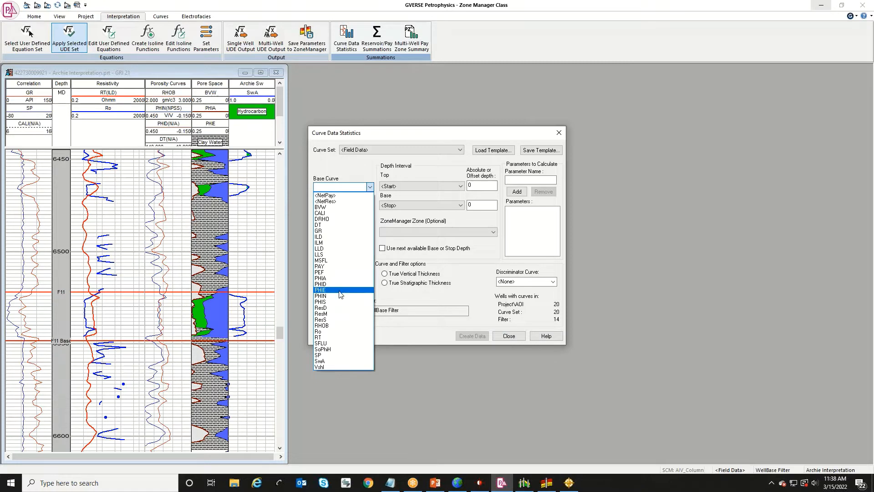
click(342, 290)
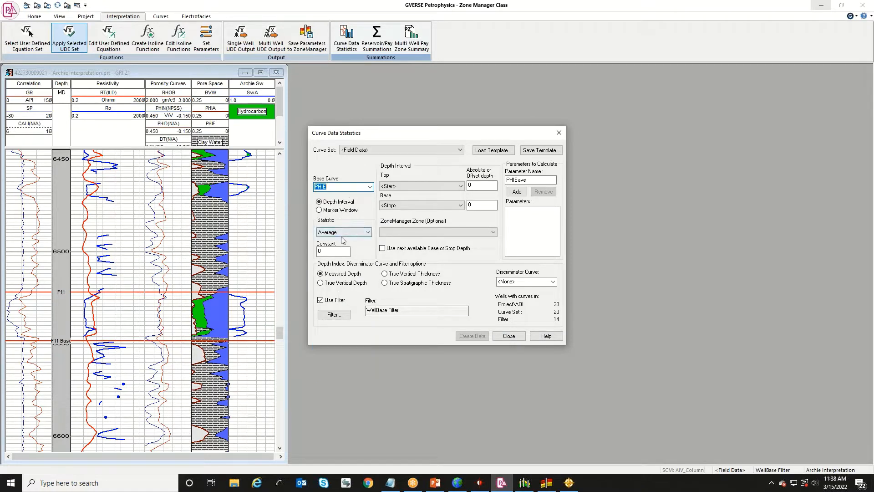
click(397, 233)
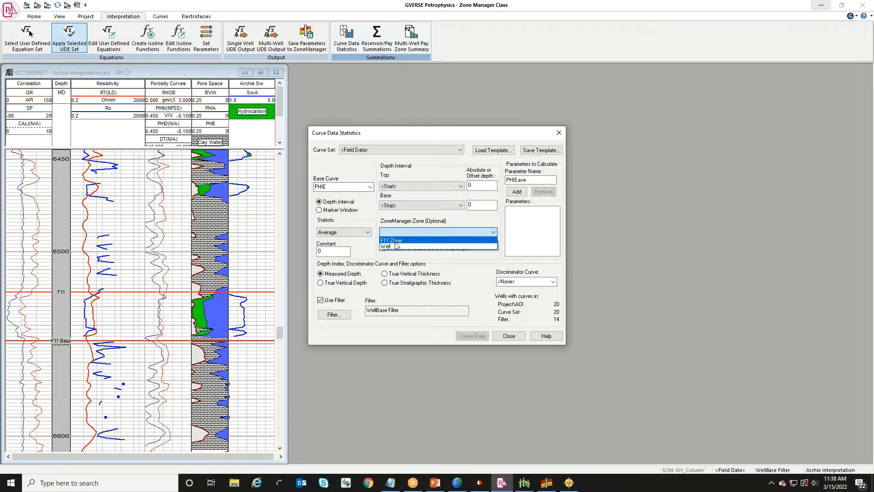
click(394, 241)
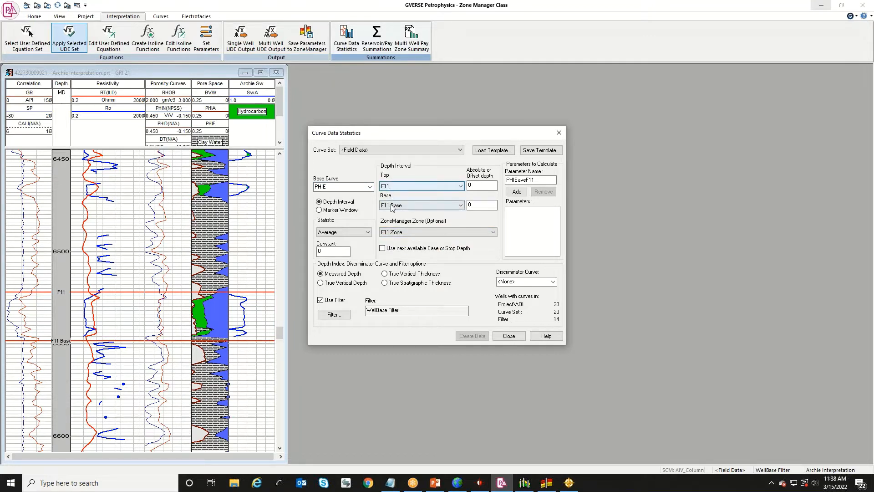
click(517, 191)
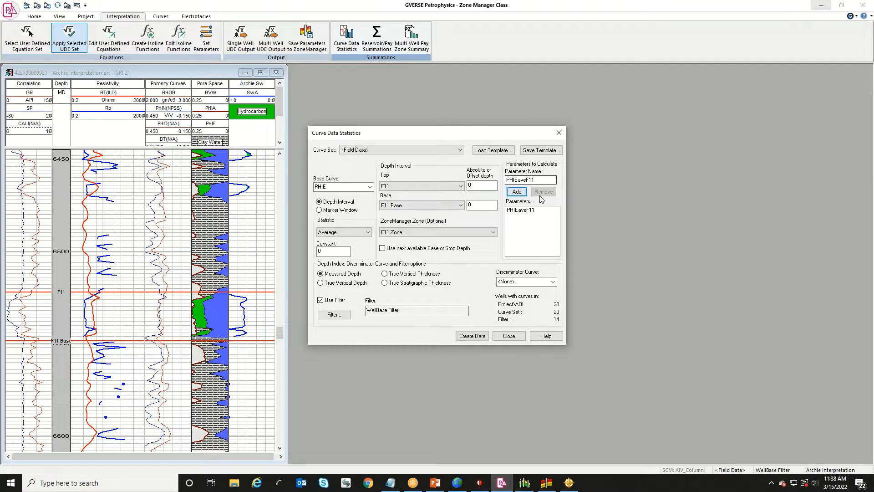
- Add the average of the SwA curve over the F11 Zone to the parameters to calculate
click(370, 187)
click(321, 361)
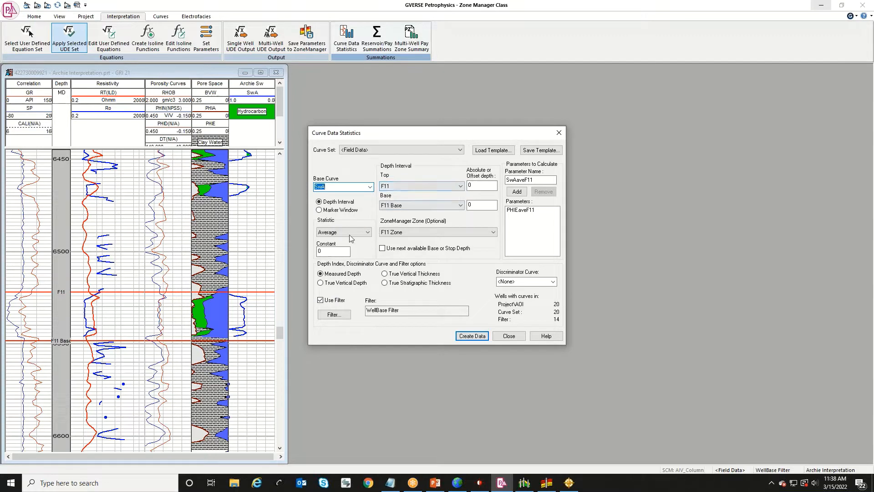
click(517, 191)
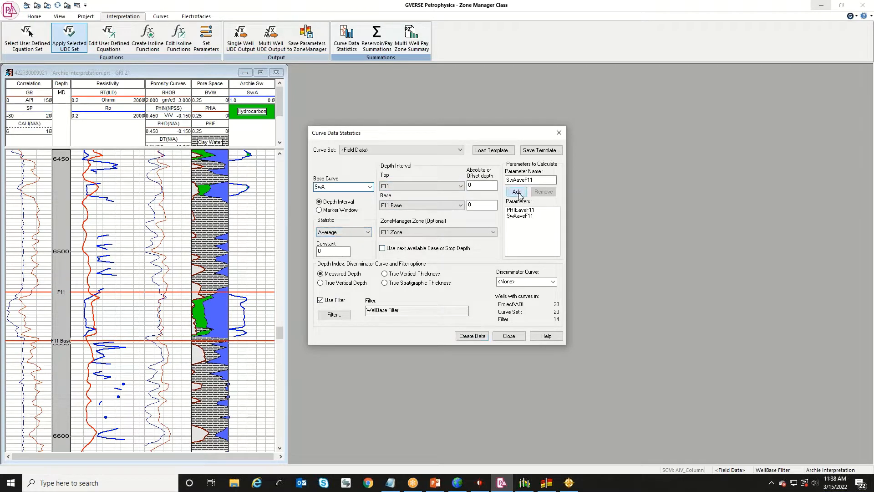
- Add the sum of the SoPhiH curve over the F11 Zone to the parameters to calculate
click(371, 187)
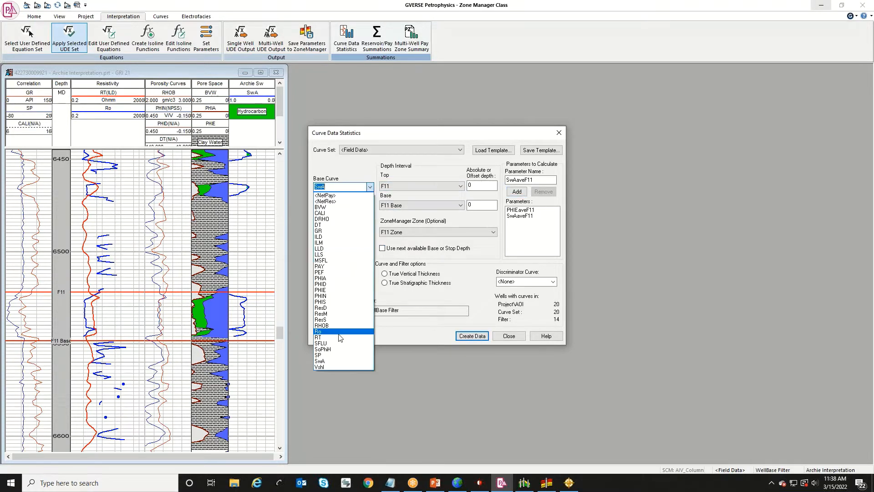
click(324, 355)
click(365, 233)
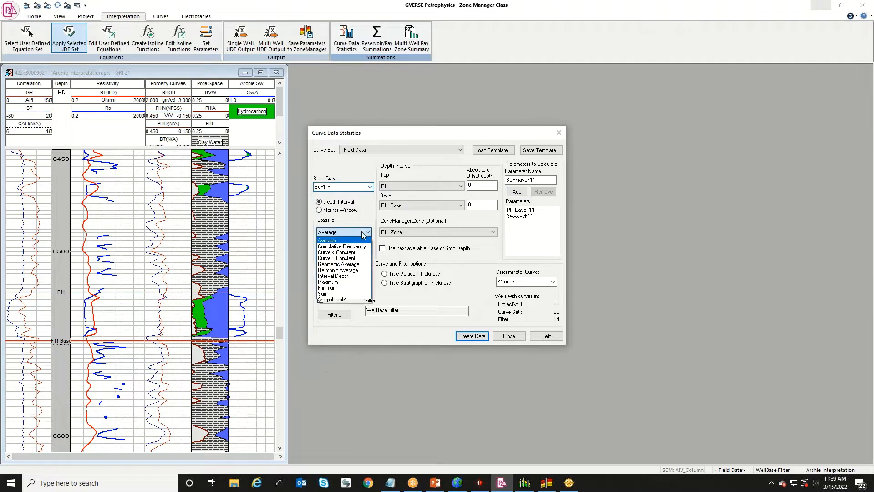
click(333, 294)
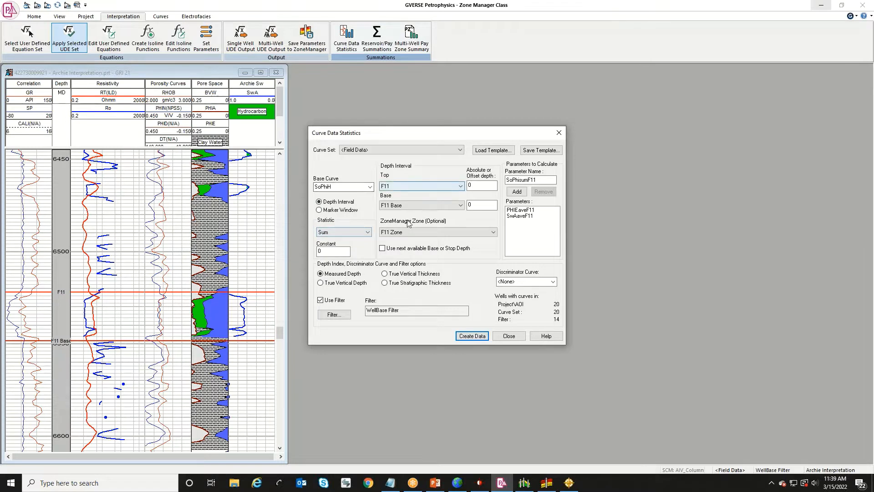
click(523, 191)
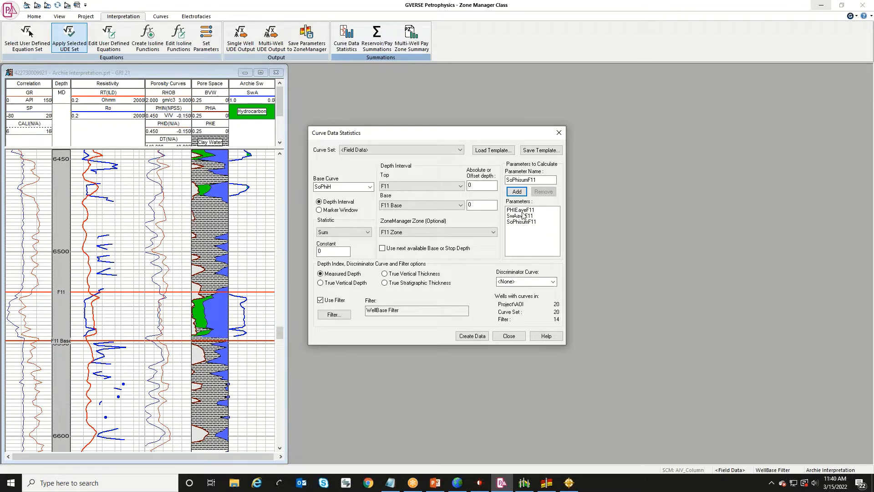
- Create the curve statistics data and review the per-well values in the report
click(472, 337)
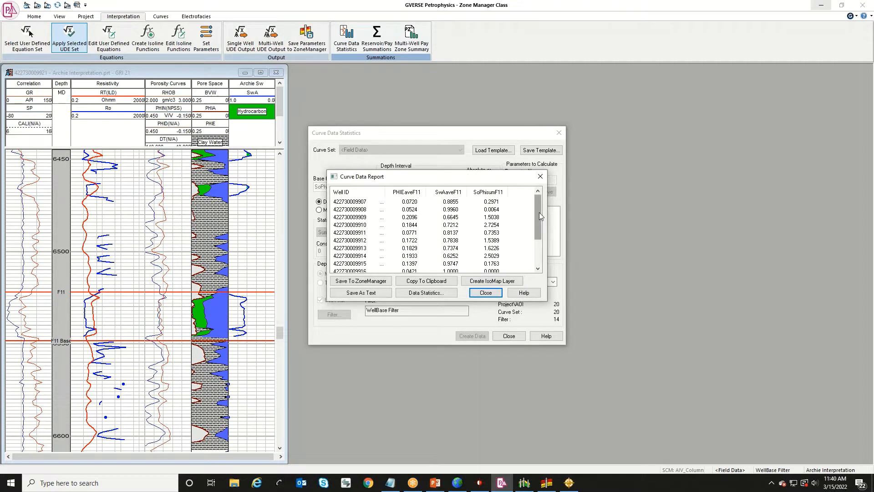
mouse_move(539, 213)
mouse_down()
mouse_move(539, 239)
mouse_move(540, 209)
mouse_up()
mouse_move(538, 221)
mouse_down()
mouse_move(543, 258)
mouse_move(543, 210)
mouse_up()
- Set up saving the results to ZoneManager, assigning PHIEaveF11 to the AvePhi attribute of the F11 Zone
click(358, 281)
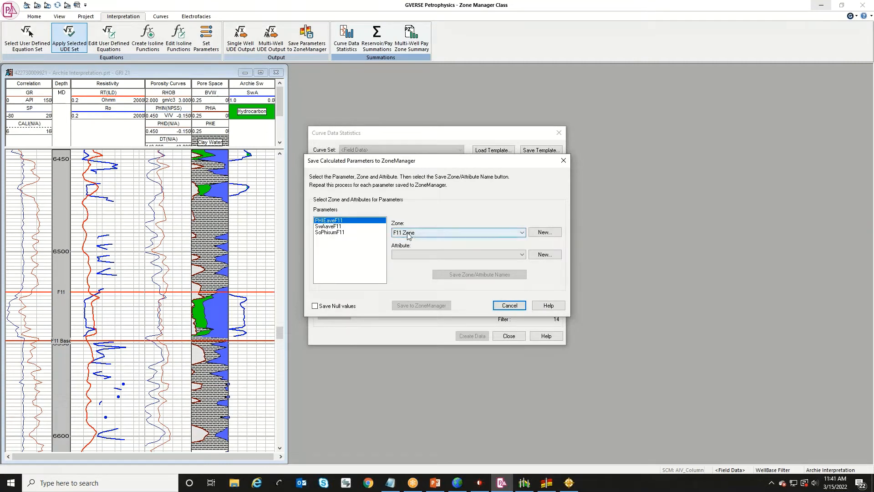
click(409, 255)
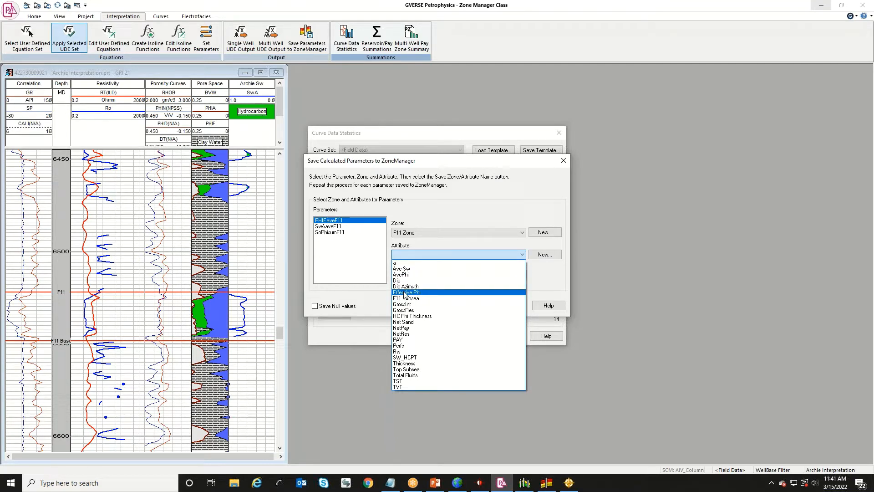
click(407, 275)
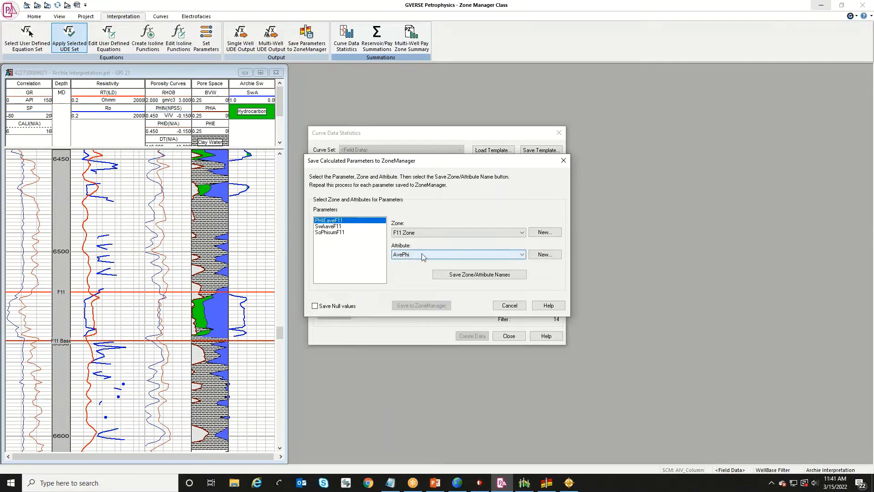
click(461, 279)
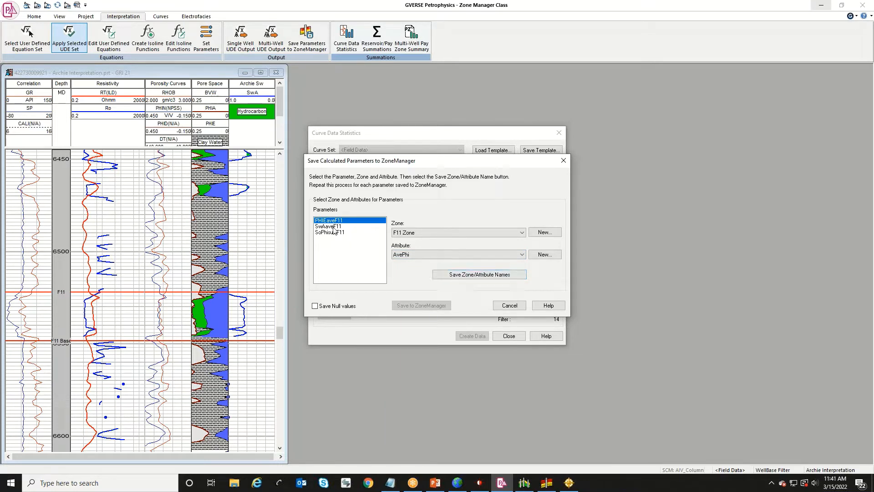
- Assign the SwAaveF11 parameter to the Ave Sw attribute of the F11 Zone and save the pairing
click(334, 227)
click(405, 253)
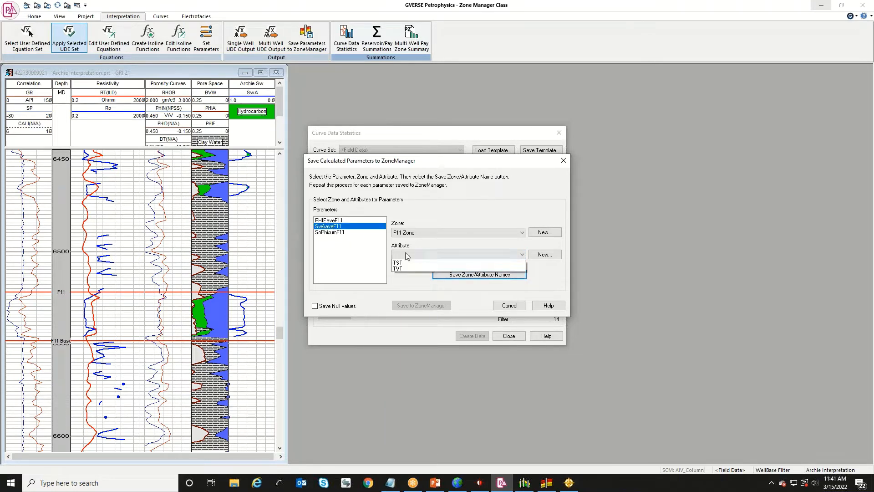
click(407, 269)
click(460, 274)
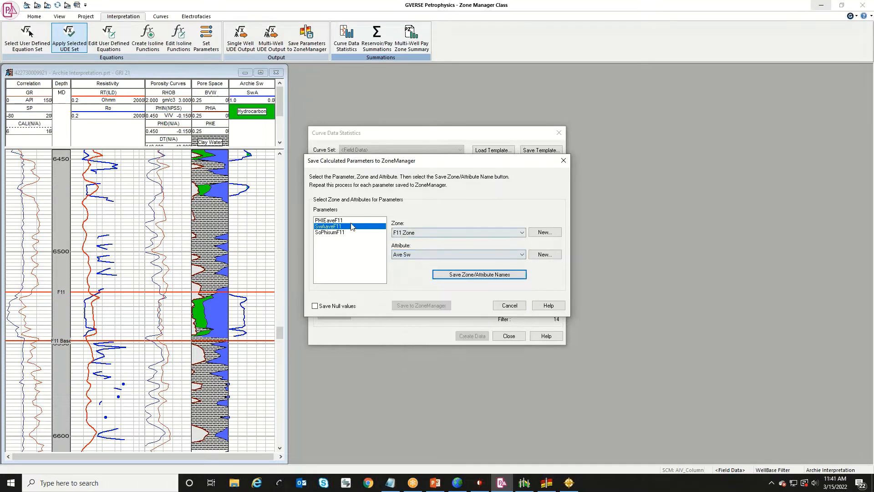
- Assign the SoPhisumF11 parameter to the HC Phi Thickness attribute of the F11 Zone
click(337, 232)
click(408, 256)
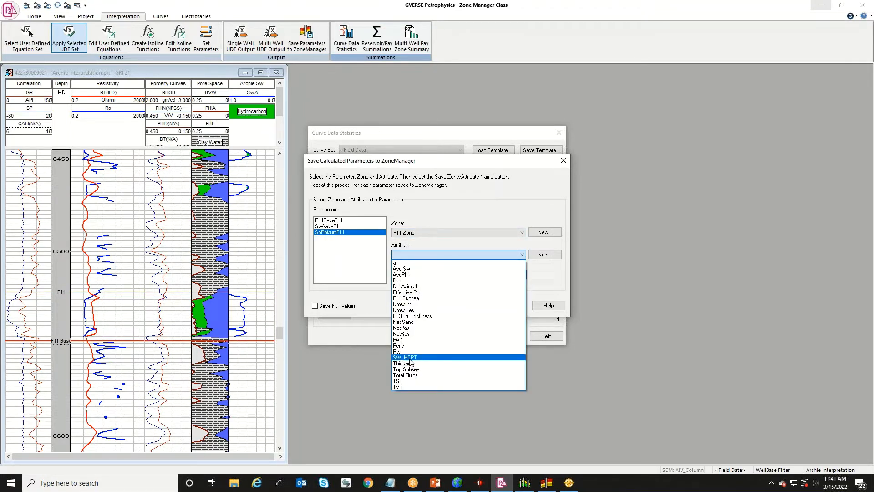
click(427, 316)
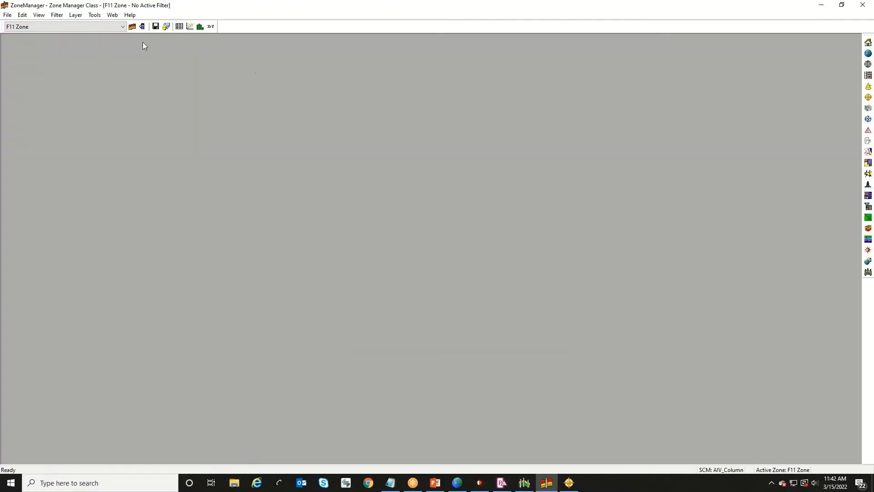
- Start a user-defined spreadsheet for the F11 Zone and remove all default attribute rows from its layout
click(179, 26)
click(396, 208)
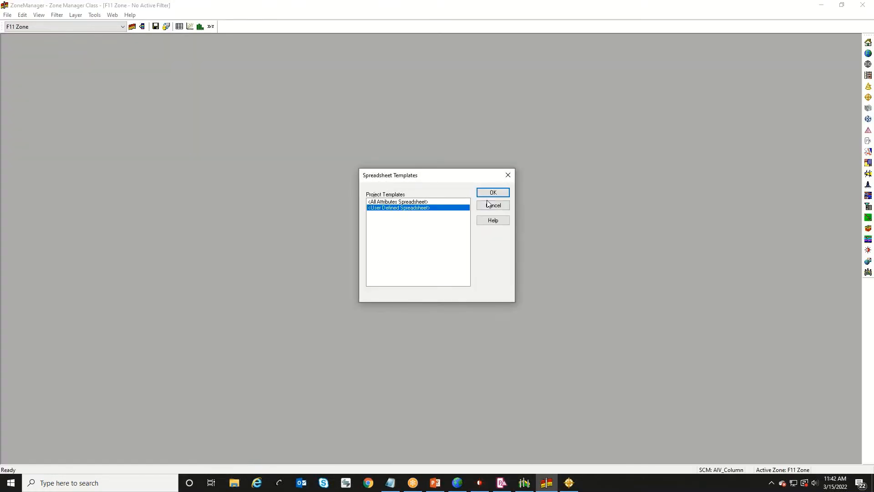
click(491, 193)
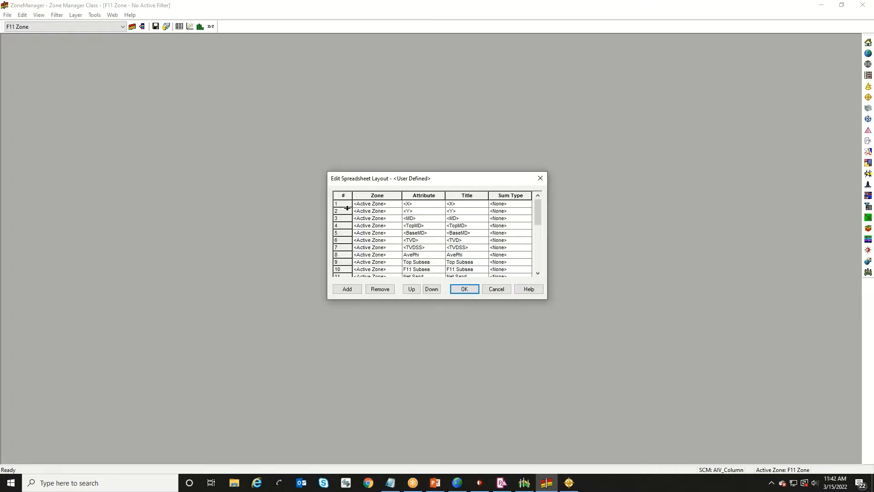
drag(345, 204, 342, 278)
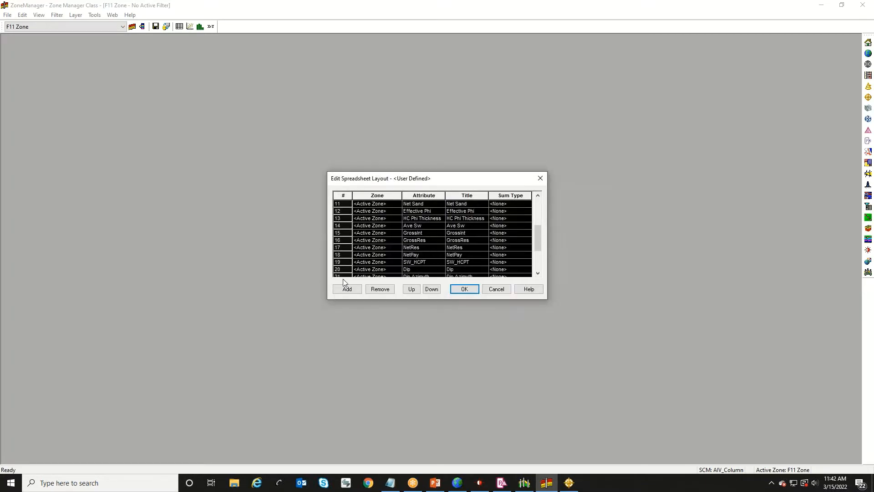
click(384, 289)
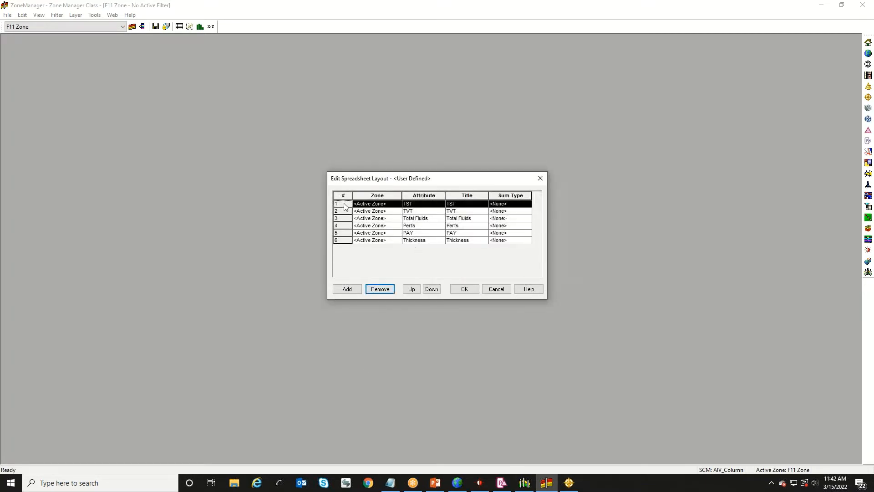
drag(346, 216, 342, 196)
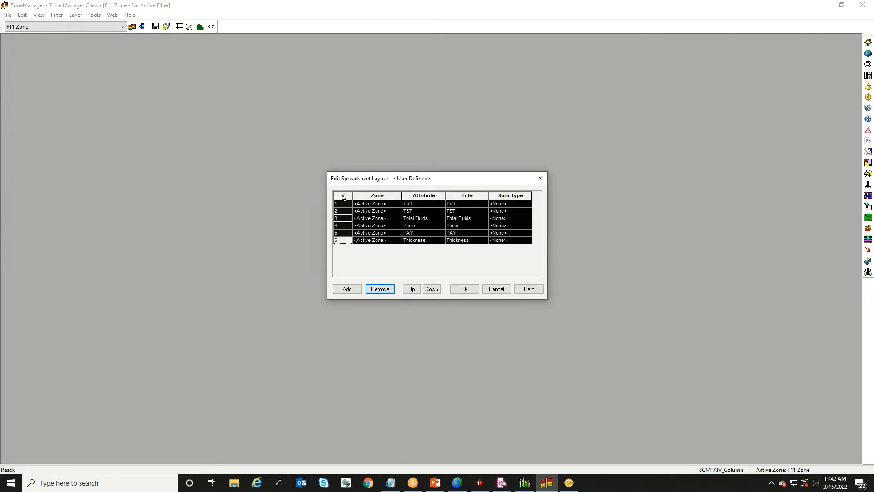
click(386, 290)
- Add three layout rows for Effective Phi, Ave Sw and HC Phi Thickness, and generate the spreadsheet
click(349, 291)
click(349, 291)
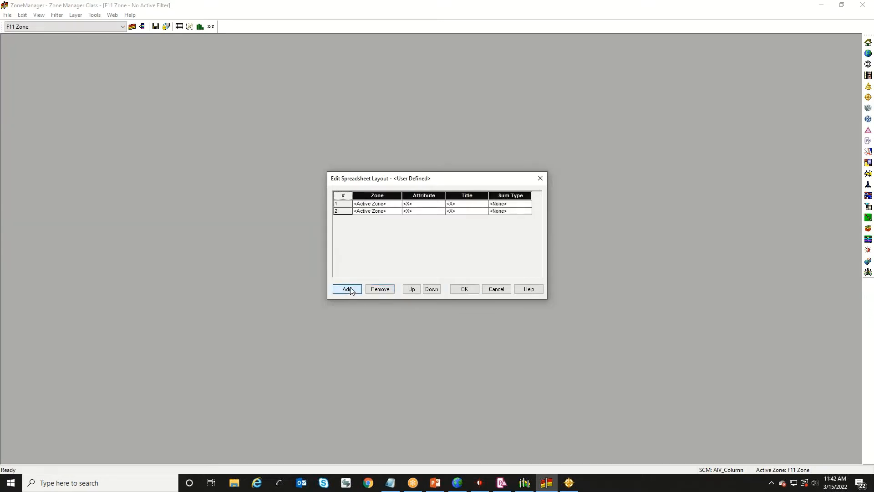
click(348, 291)
click(440, 204)
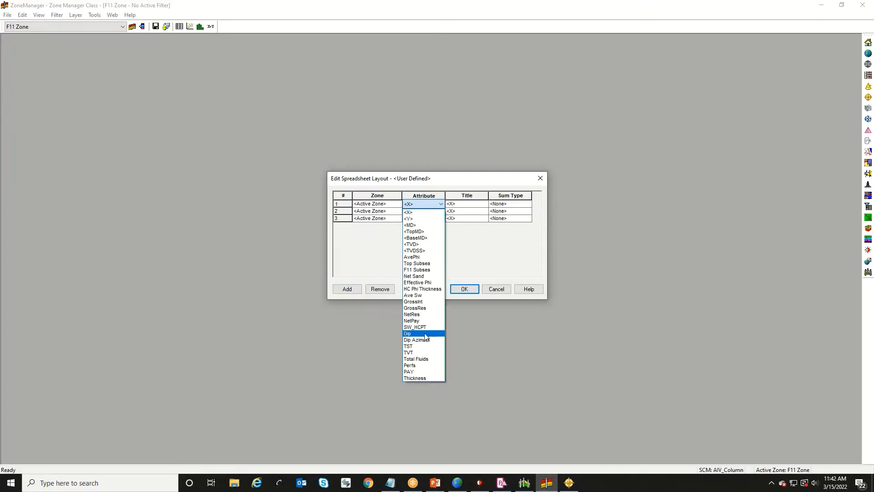
click(419, 257)
click(436, 204)
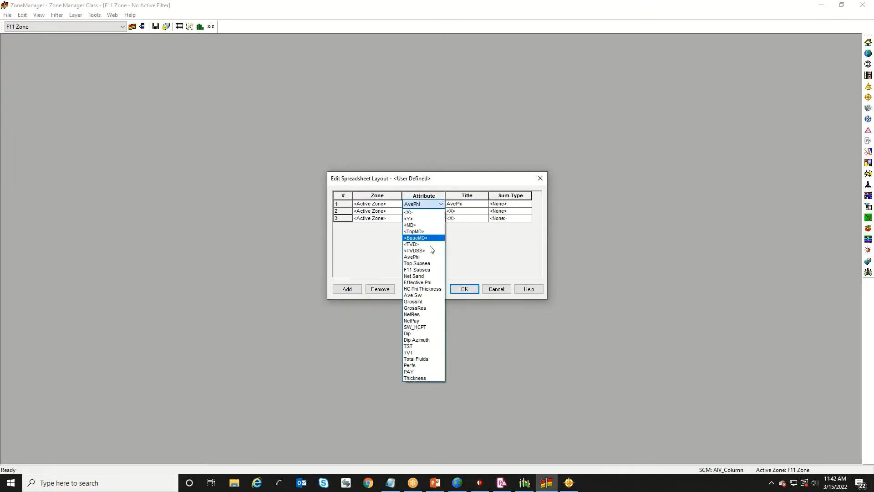
click(434, 288)
click(440, 212)
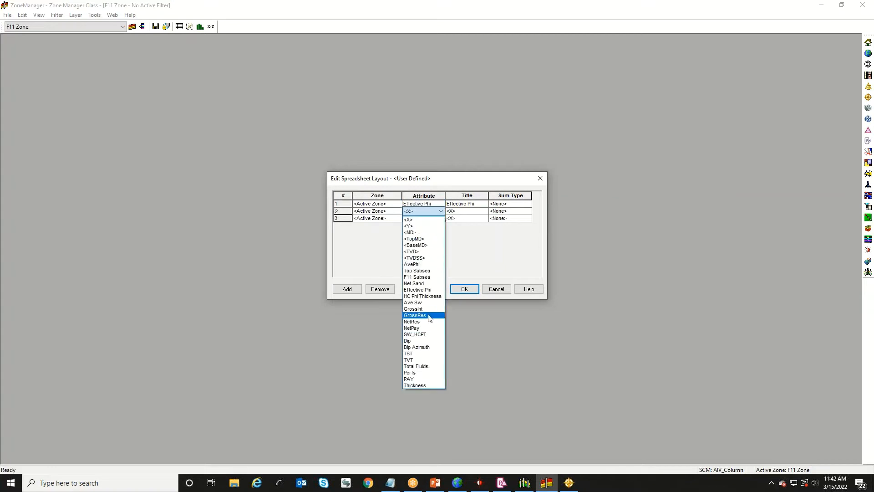
click(419, 303)
click(441, 219)
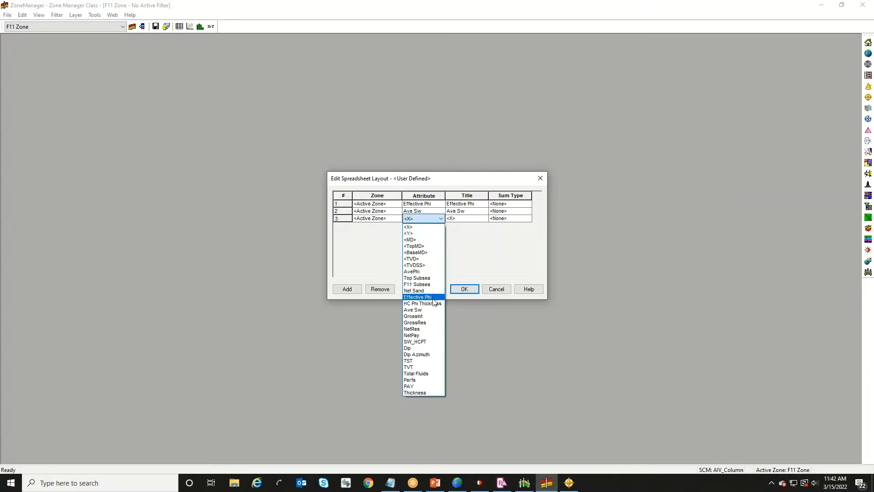
click(429, 304)
click(464, 289)
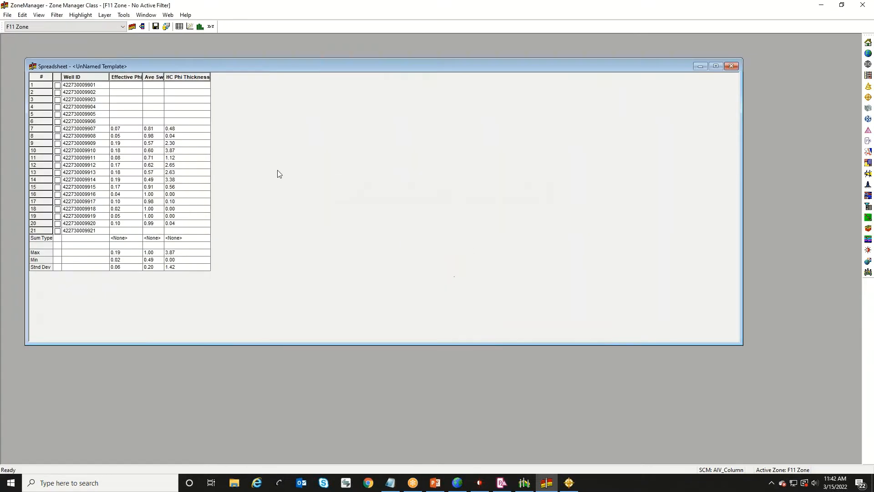
click(127, 77)
right_click(129, 78)
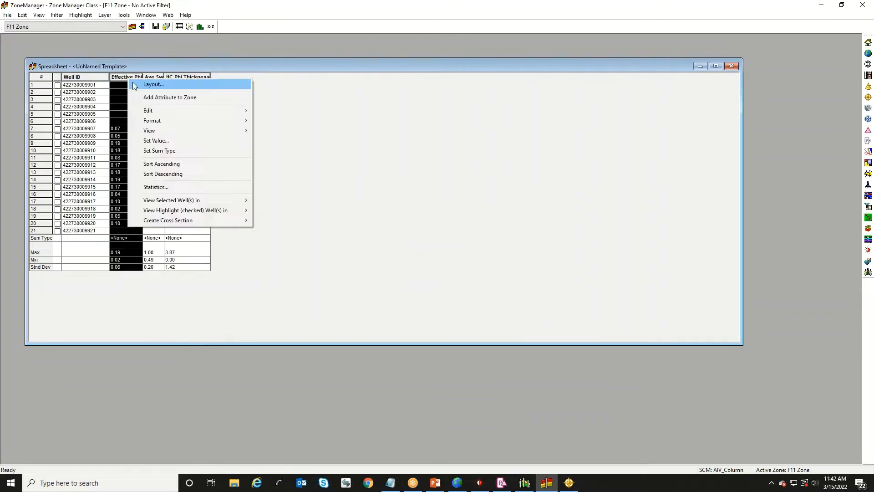
click(188, 175)
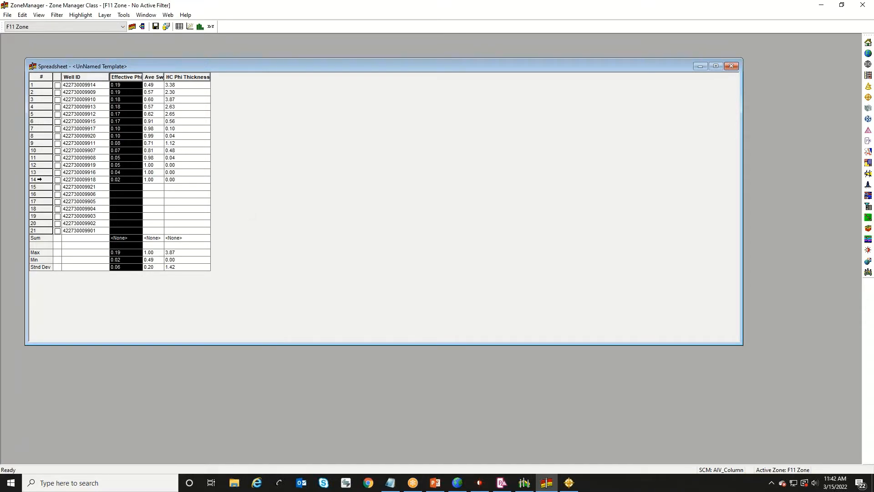
click(41, 180)
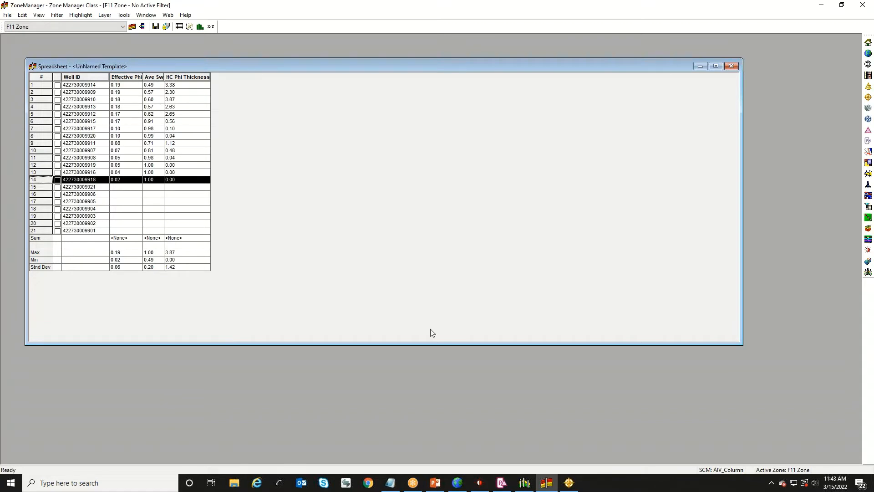
- Switch to GVERSE Petrophysics, leave the ZoneManager save dialog and open IsoMap layer creation from the curve data report
click(501, 482)
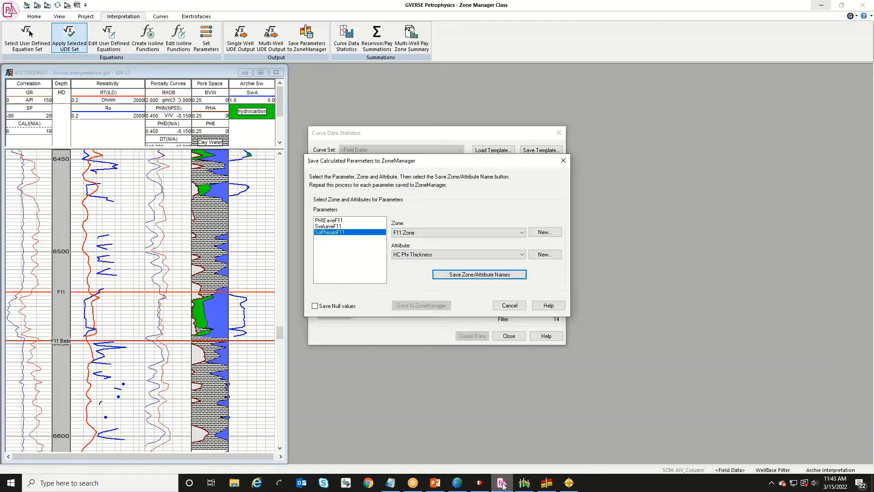
click(514, 303)
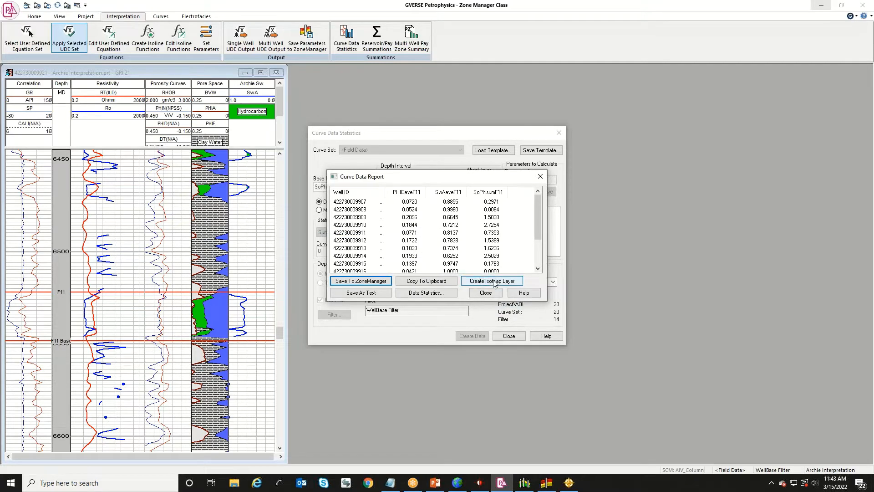
click(493, 281)
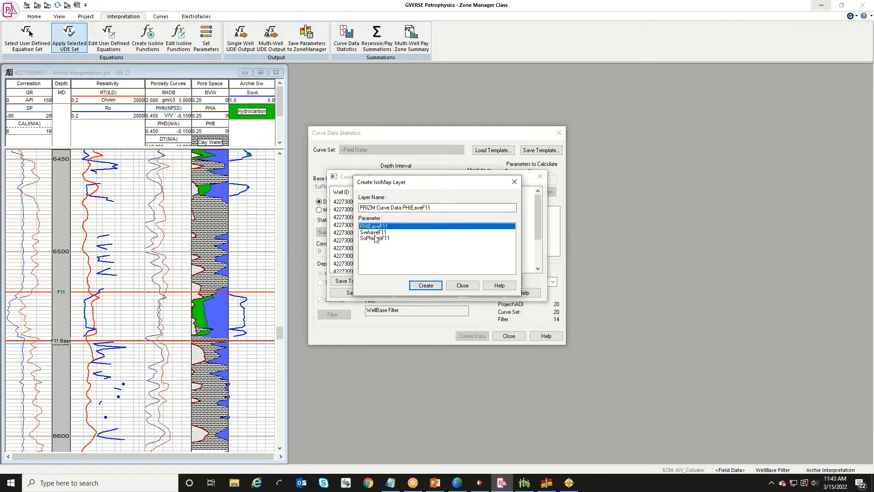
drag(438, 209, 348, 213)
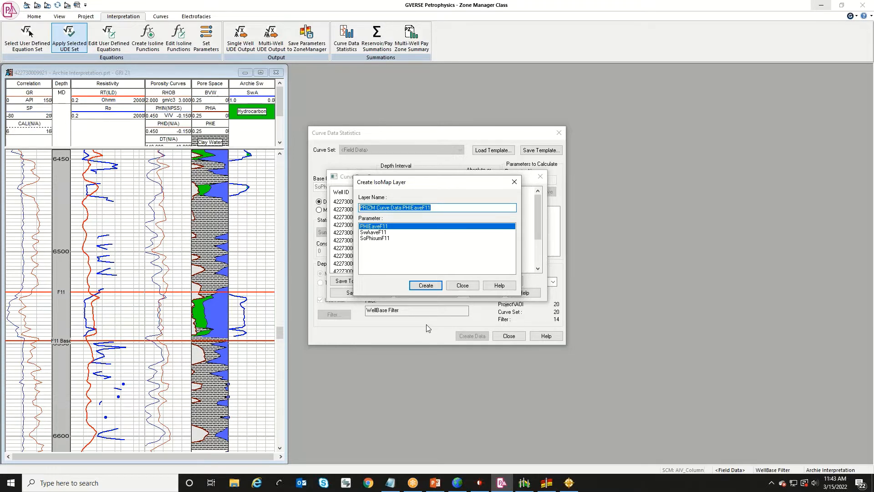
- Review the display options and grid spacing build parameters for a PHIEaveF11 IsoMap layer, leaving without building it
click(428, 286)
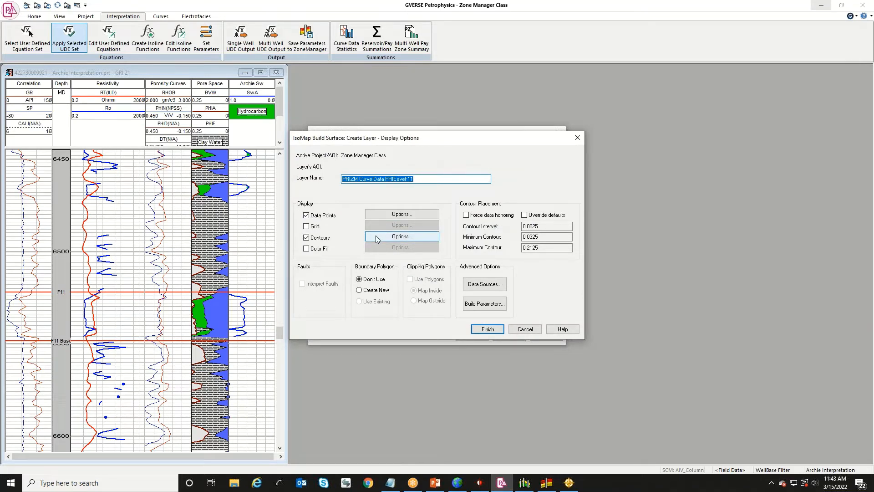
click(483, 302)
click(374, 171)
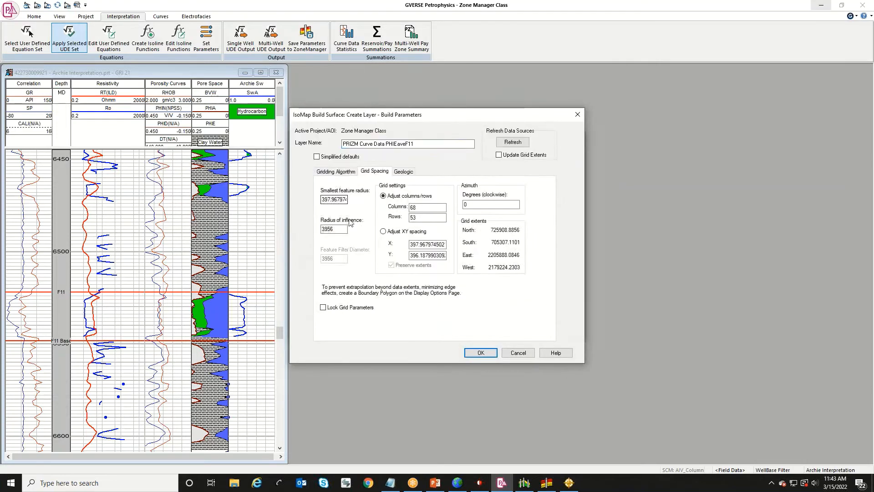
click(480, 352)
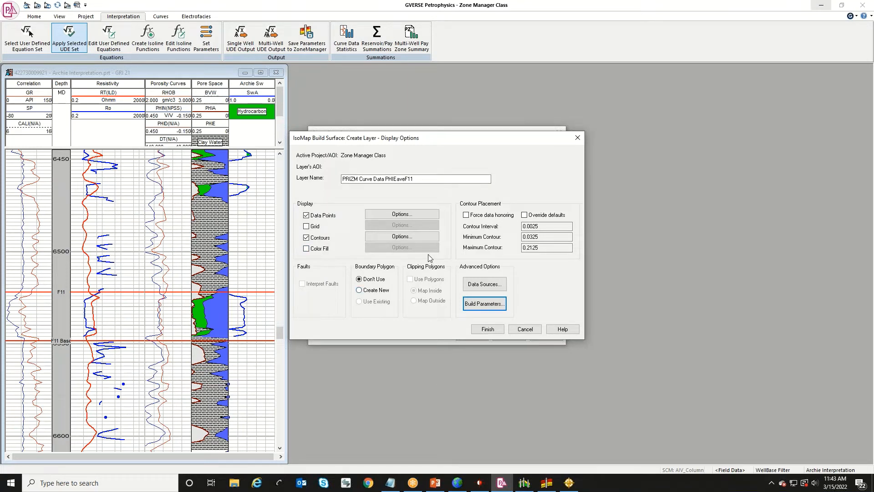
drag(416, 179, 330, 184)
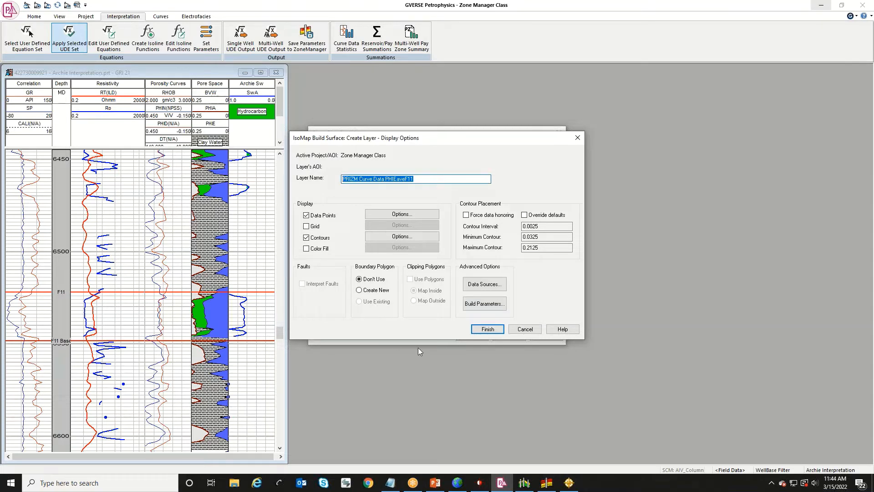
click(524, 329)
click(504, 275)
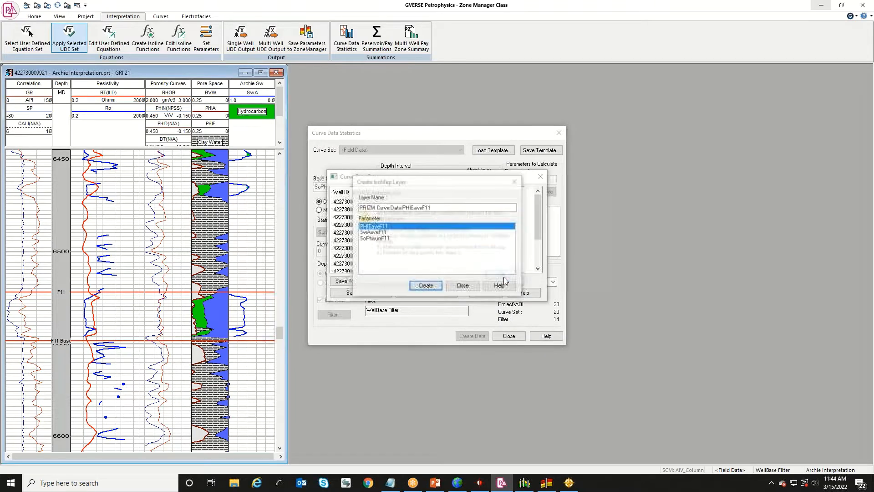
- Look through the PHIEaveF11, SwAaveF11 and SoPhisumF11 parameters available for an IsoMap layer
click(385, 233)
click(382, 238)
click(381, 227)
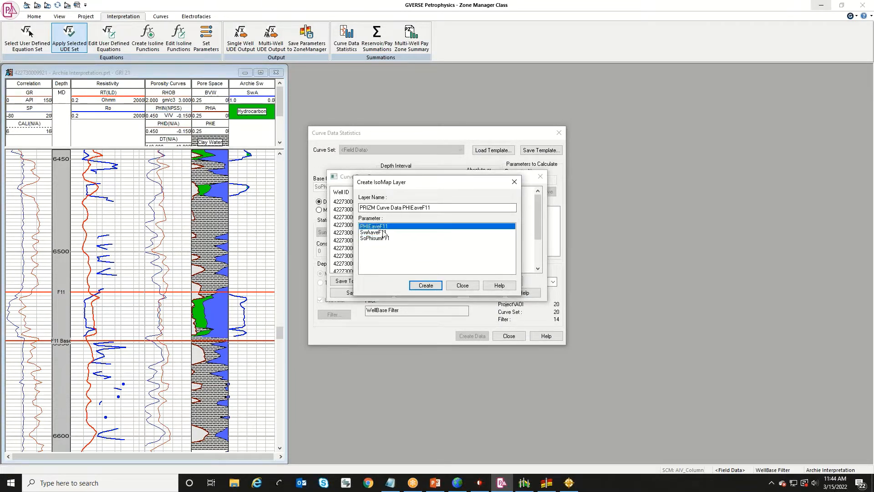
click(390, 232)
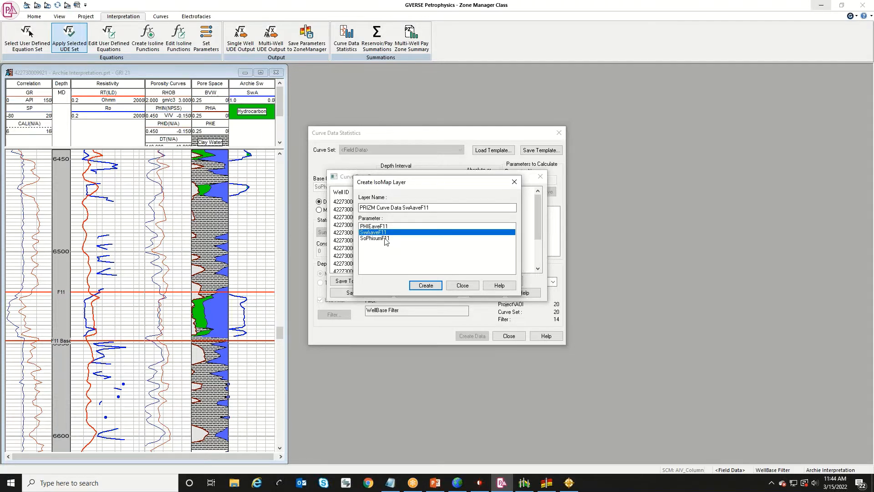
click(386, 238)
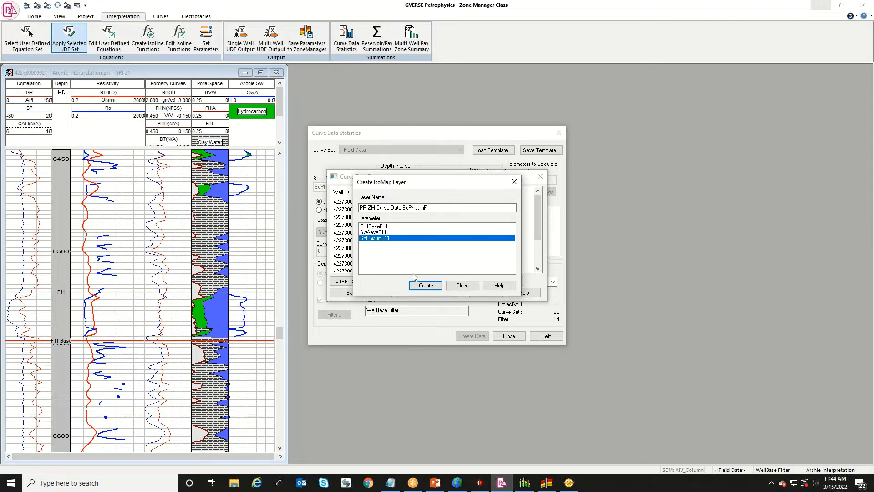
- Close IsoMap layer creation, the curve data report and the Curve Data Statistics dialog
click(461, 285)
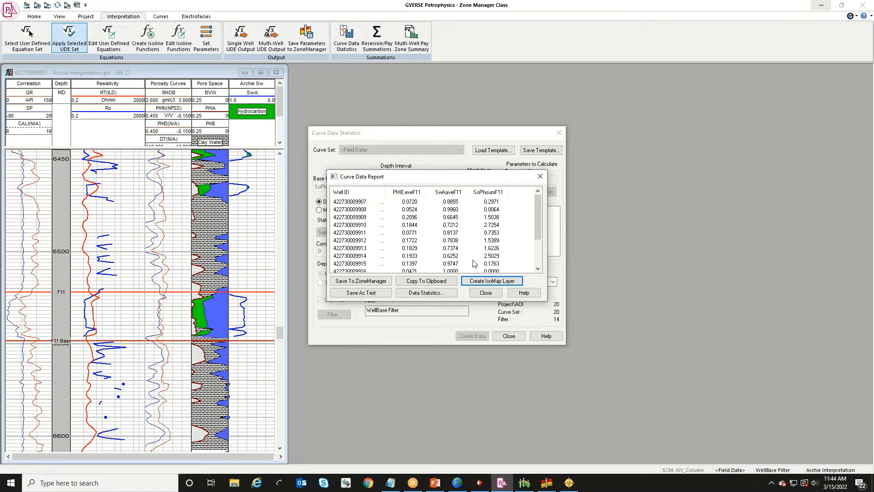
click(485, 292)
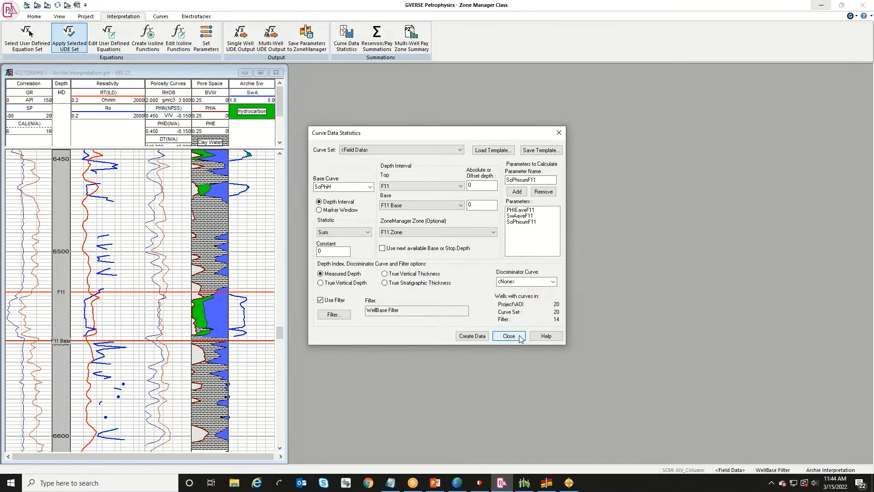
click(519, 337)
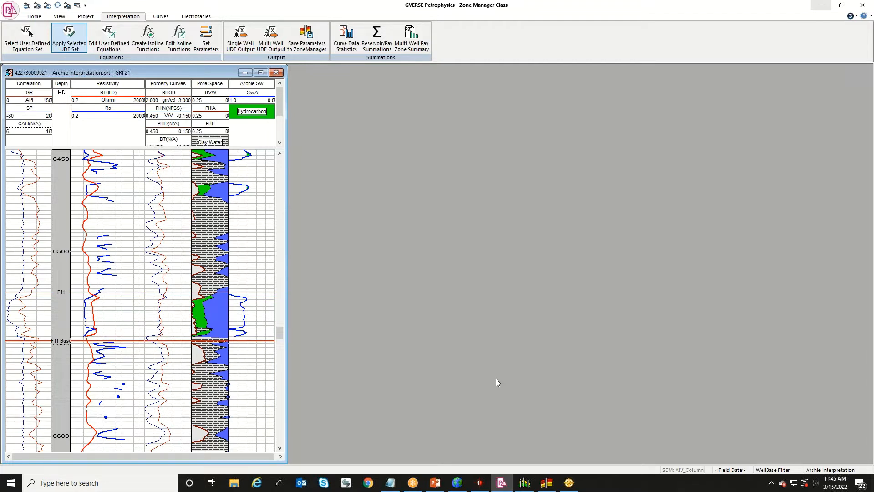
- Switch to XSection and examine the Net Sand intervals between F11 and F11 Base, well by well, in the F11 cross section
click(524, 484)
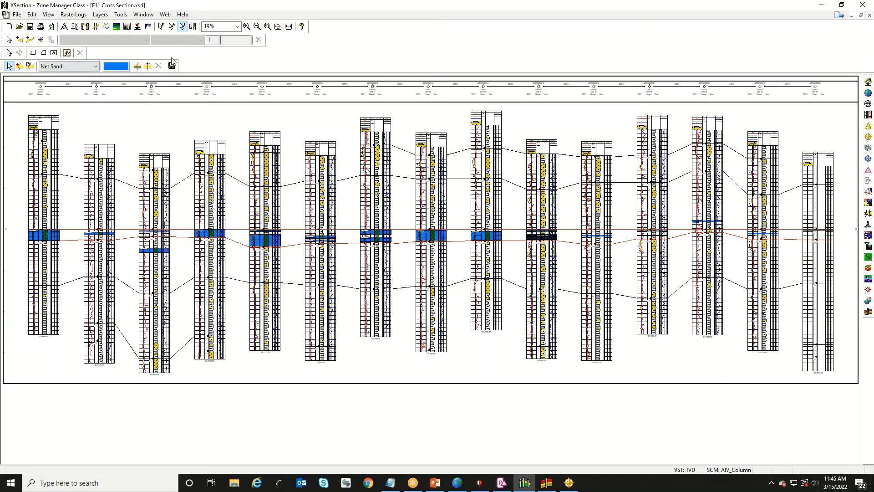
click(246, 25)
drag(23, 217, 124, 247)
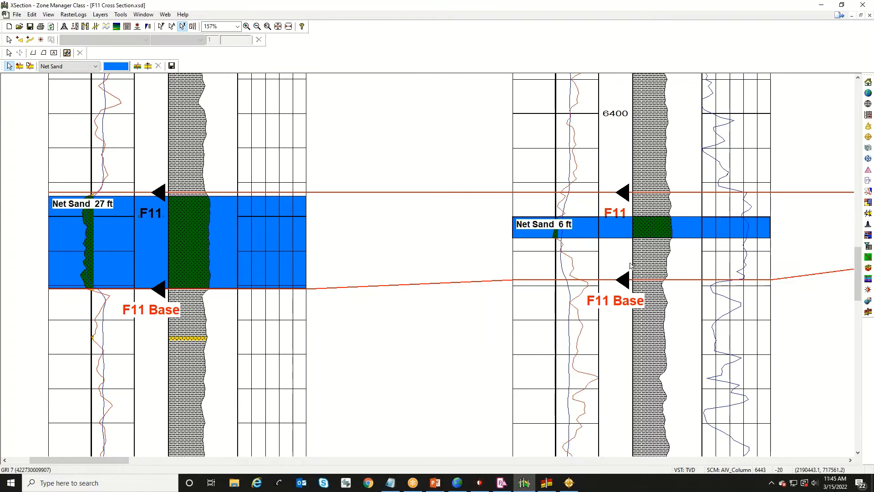
scroll(640, 245, right, 8)
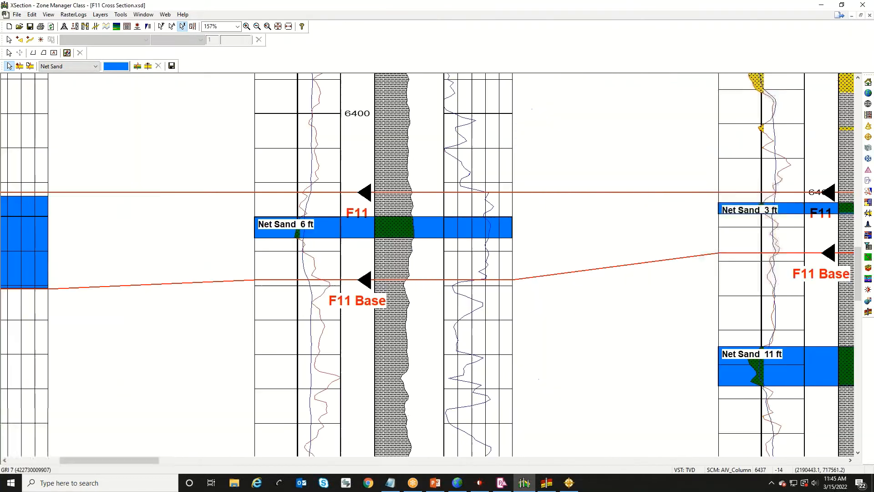
scroll(335, 358, right, 3)
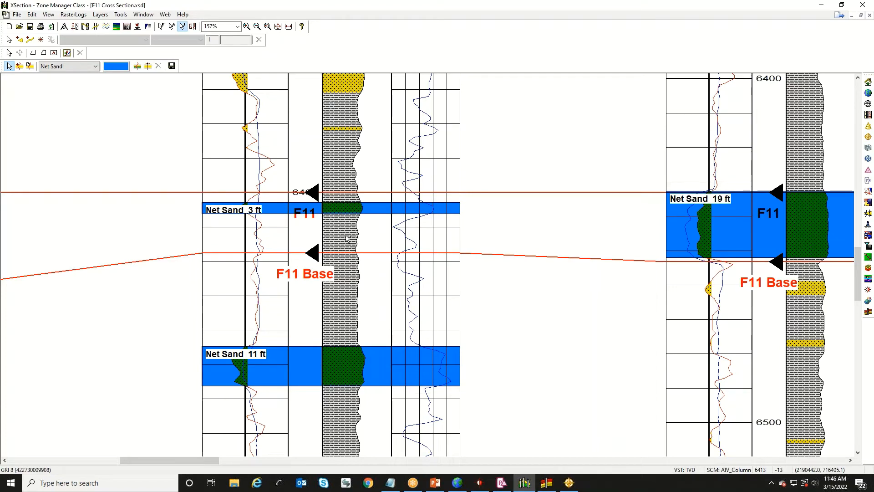
key(Right)
key(Right)
key(Right)
key(Right)
key(Right)
key(Right)
key(Right)
key(Right)
key(Right)
key(Right)
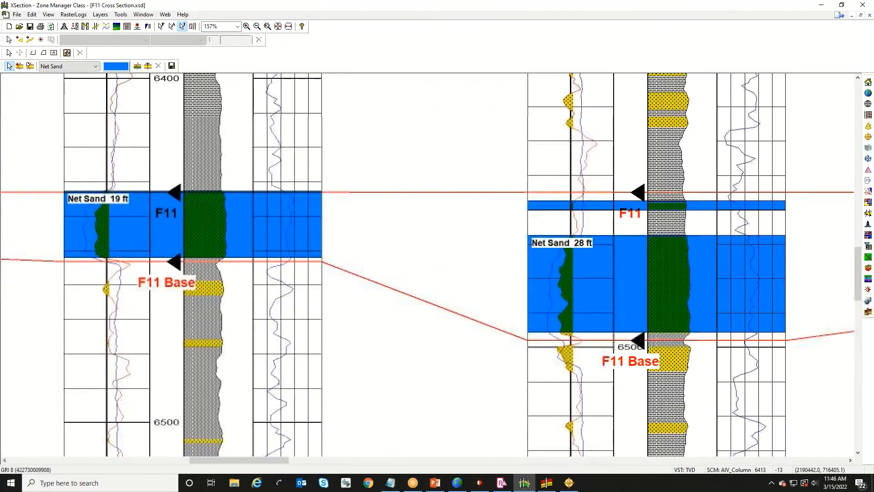
- Start adding intervals with Net Sand as the interval type, and check the new interval type dialog without defining one
click(19, 66)
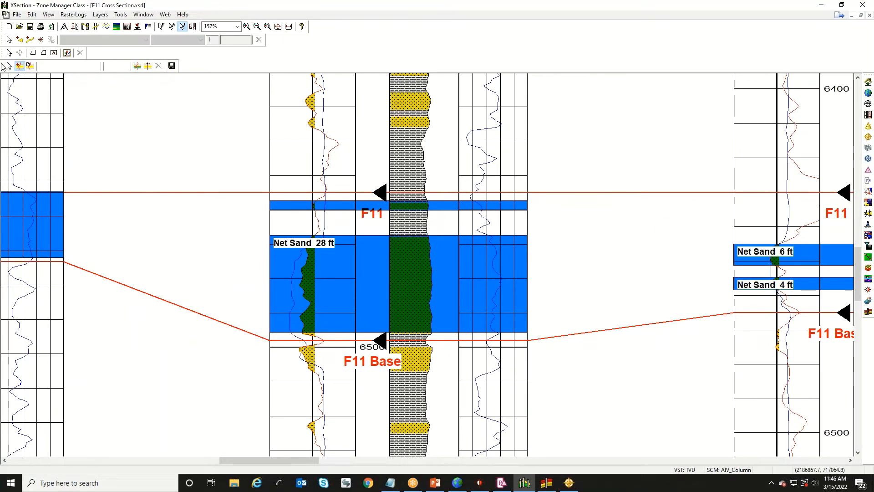
click(73, 67)
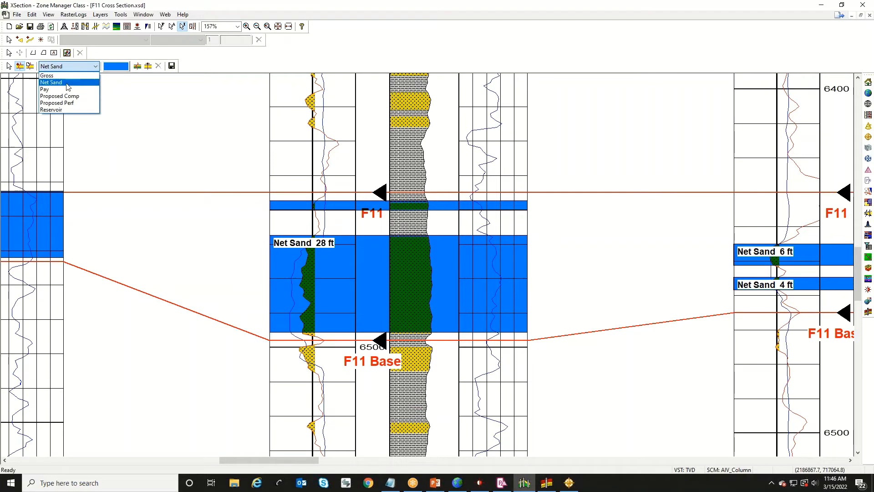
click(66, 83)
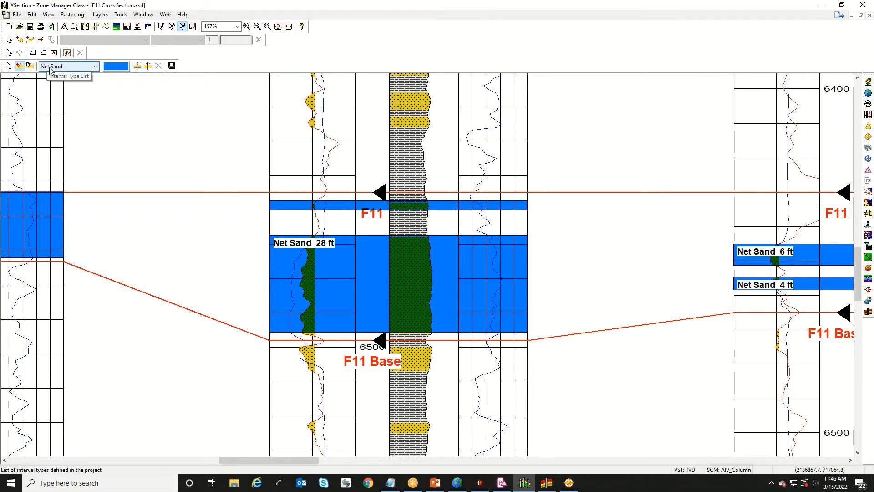
click(51, 68)
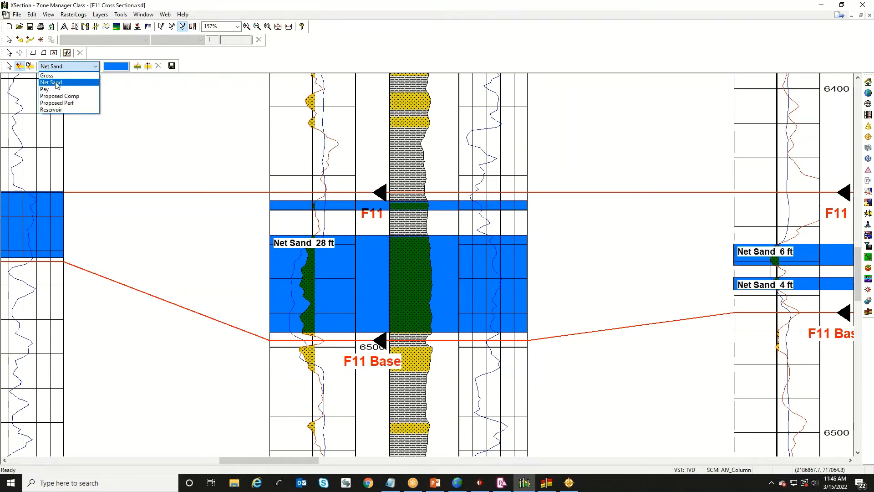
click(51, 83)
click(20, 67)
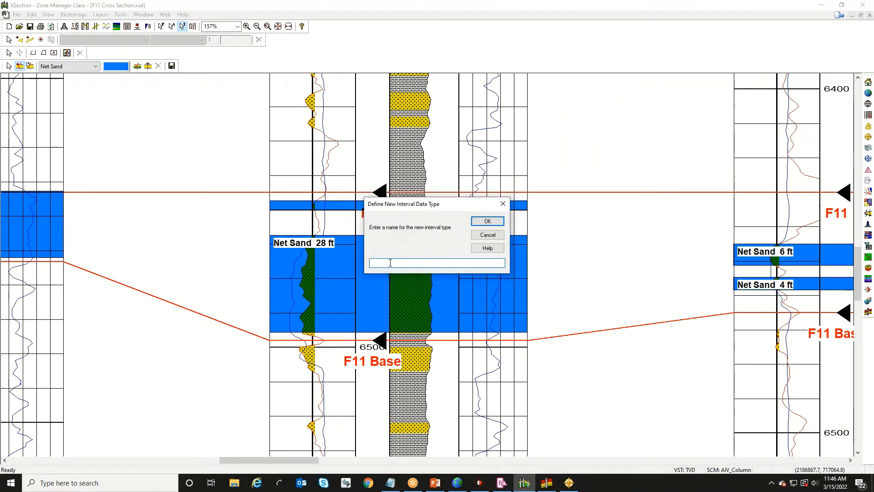
click(484, 235)
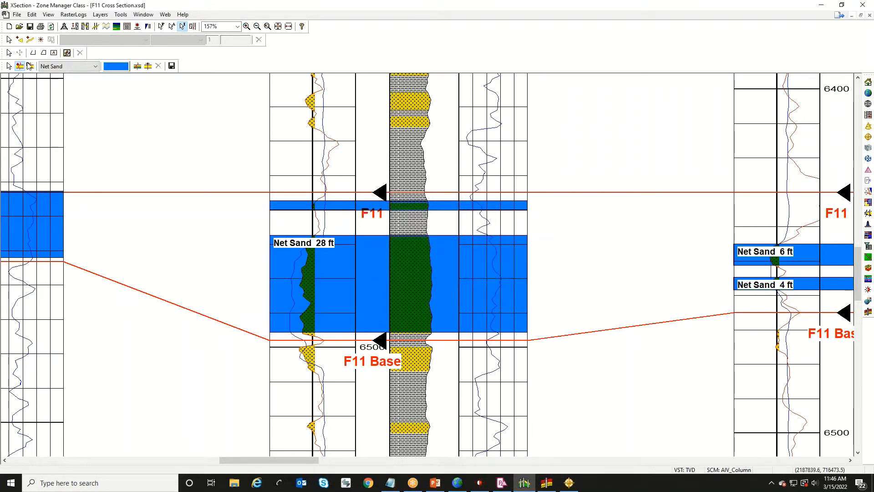
- Mark Net Sand intervals over the two sands below F11 Base in well GRI 10, the upper about 7 ft thick
click(19, 66)
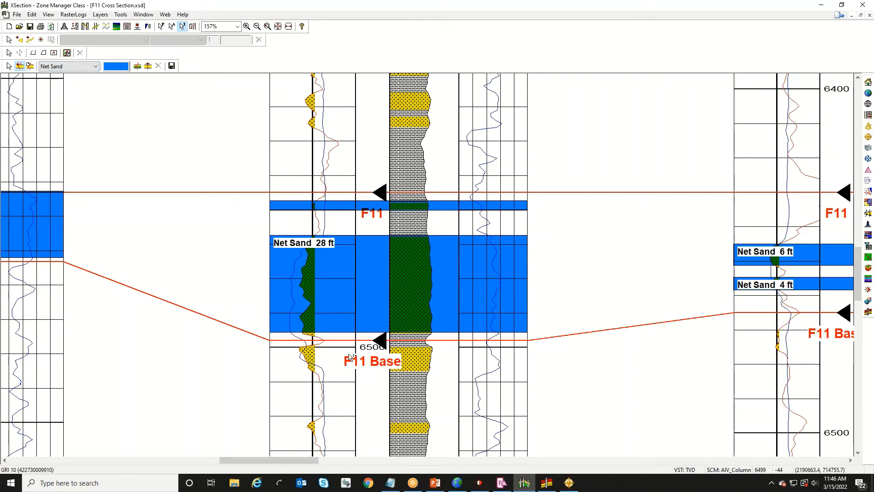
drag(413, 347, 419, 373)
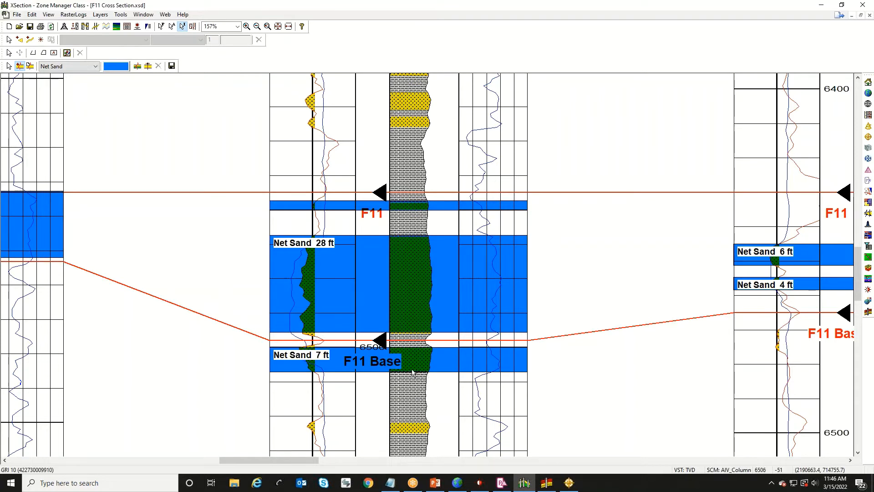
click(421, 421)
drag(421, 424, 432, 436)
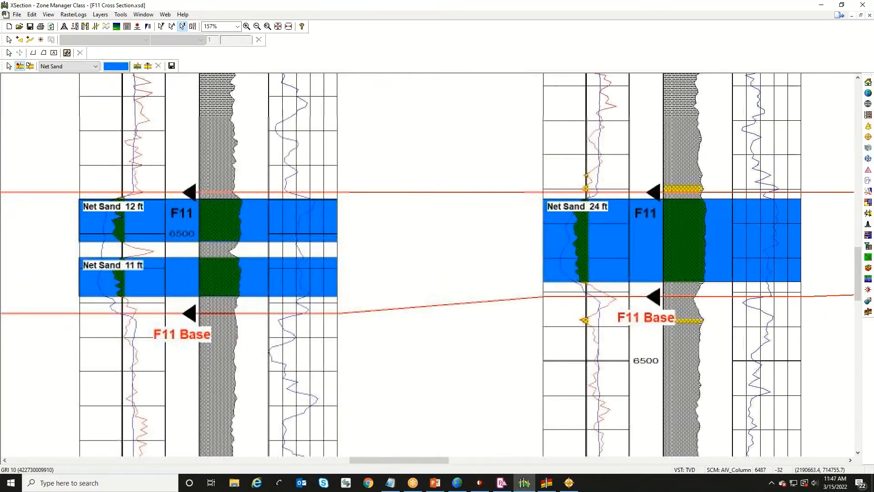
- Mark a Net Sand interval about 5 ft thick over the sand between F11 and F11 Base in well GRI 18
drag(399, 460, 589, 460)
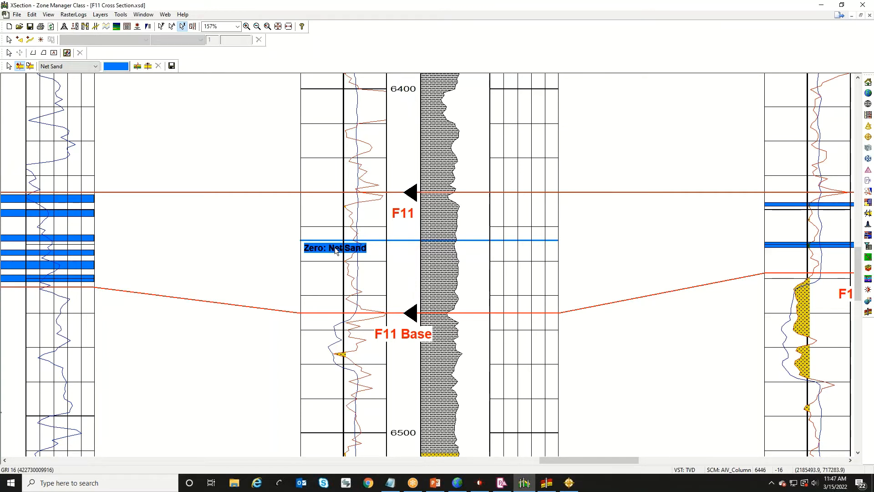
key(Right)
key(Right)
key(Right)
key(Right)
key(Right)
key(Right)
key(Right)
key(Right)
key(Right)
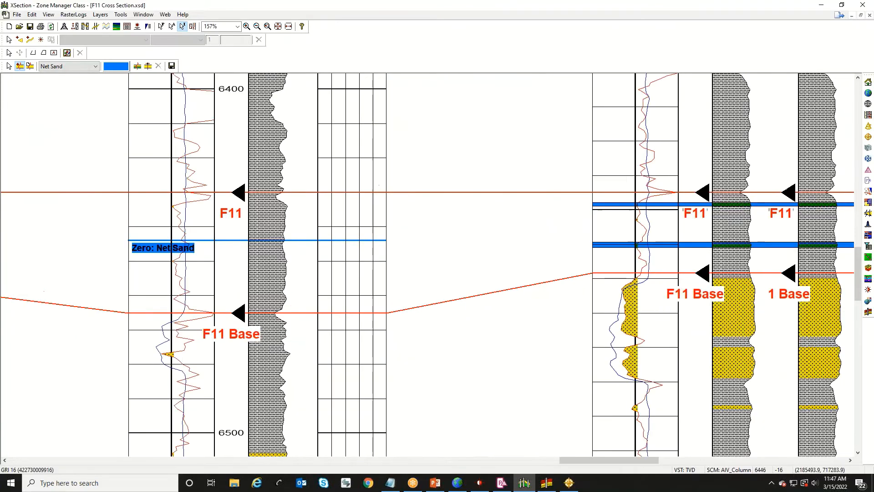
key(Right)
key(Right)
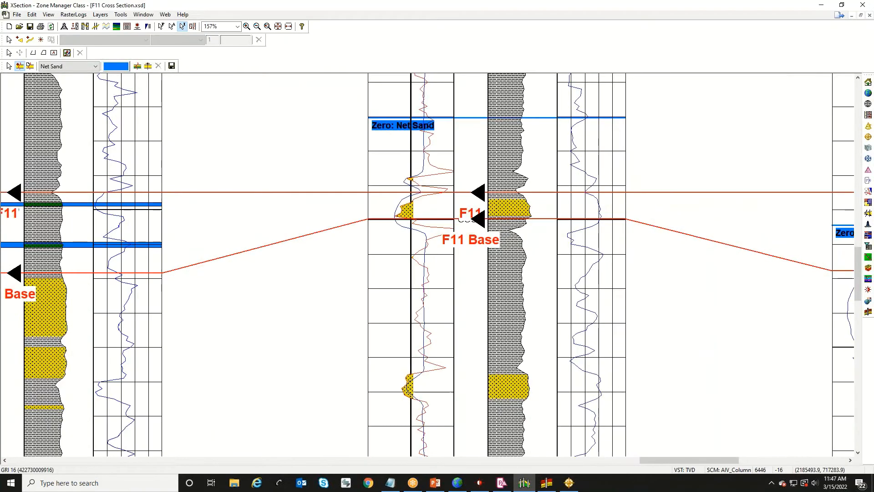
key(Right)
key(Right)
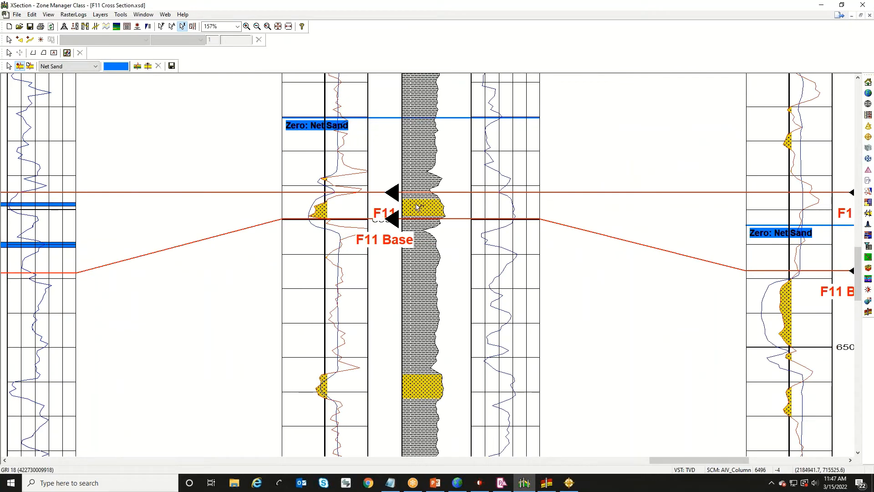
drag(424, 198, 426, 218)
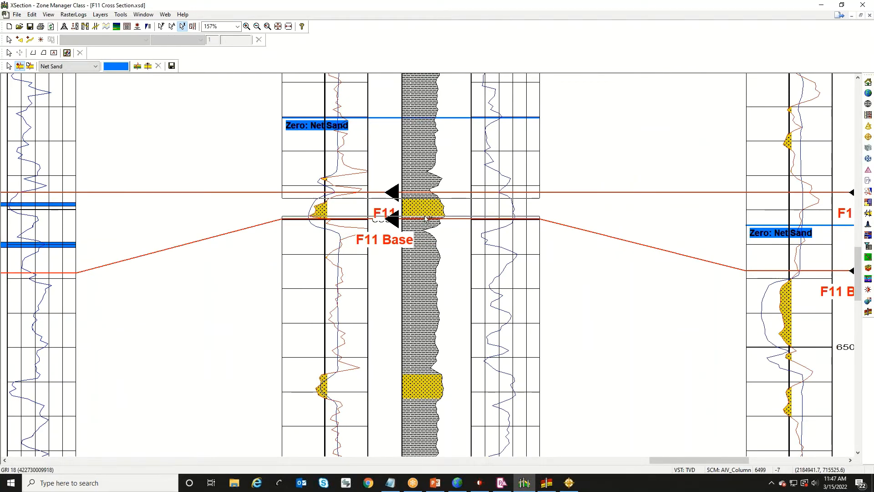
- Examine the Net Sand intervals in the remaining wells beyond GRI 18, and return to GRI 18
key(Right)
key(Right)
key(Right)
key(Right)
key(Right)
key(Right)
key(Right)
key(Right)
key(Right)
key(Right)
key(Right)
key(Right)
key(Right)
key(Right)
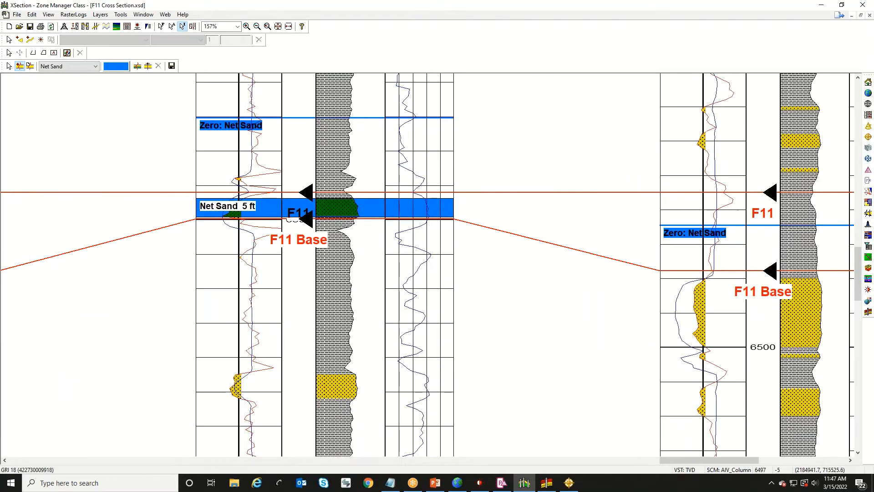
key(Left)
key(Left)
key(Left)
key(Left)
key(Left)
key(Left)
key(Left)
key(Left)
key(Left)
key(Left)
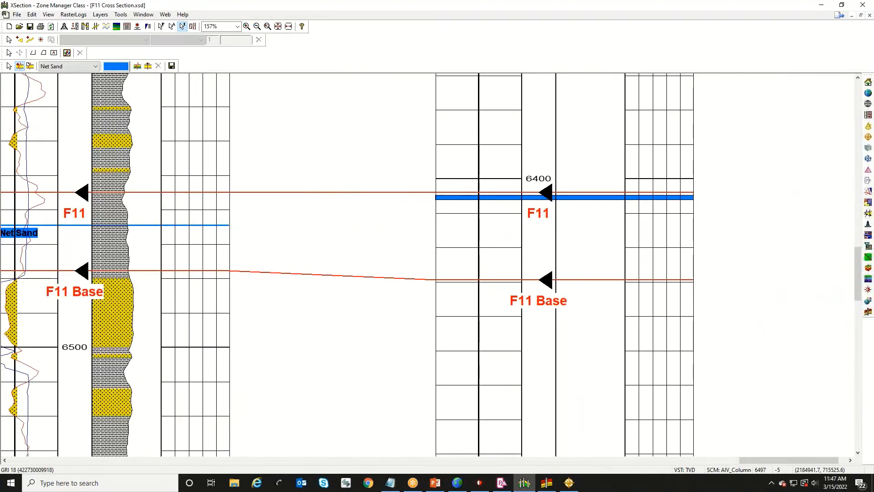
key(Left)
key(Left)
key(Left)
key(Left)
key(Left)
key(Left)
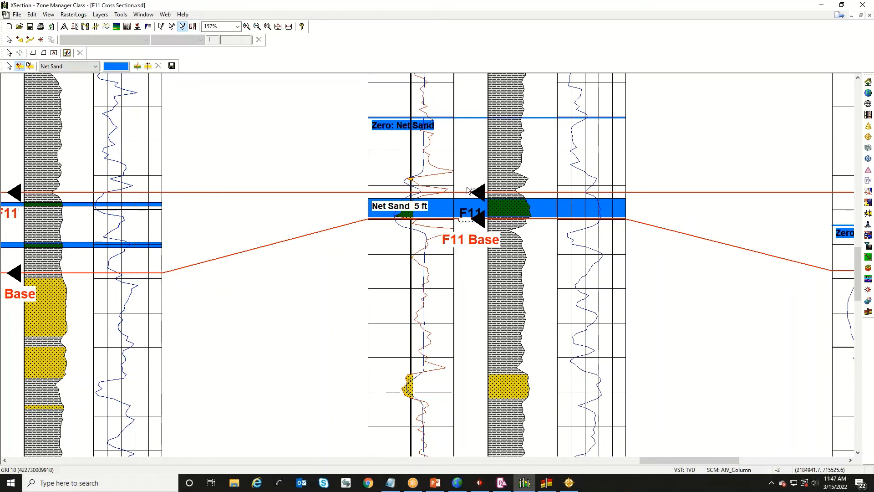
- Save the interval changes, including the summed Net Sand thickness to ZoneManager in MD for the F11 Zone
click(172, 66)
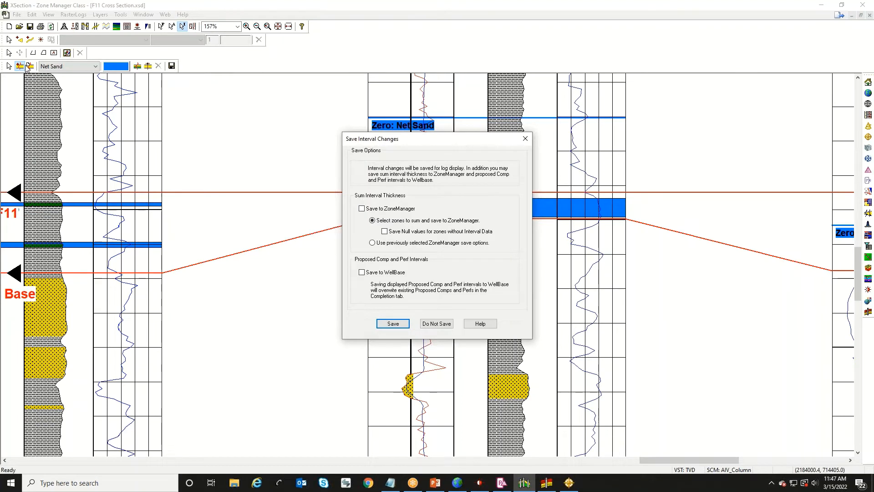
click(376, 210)
click(393, 323)
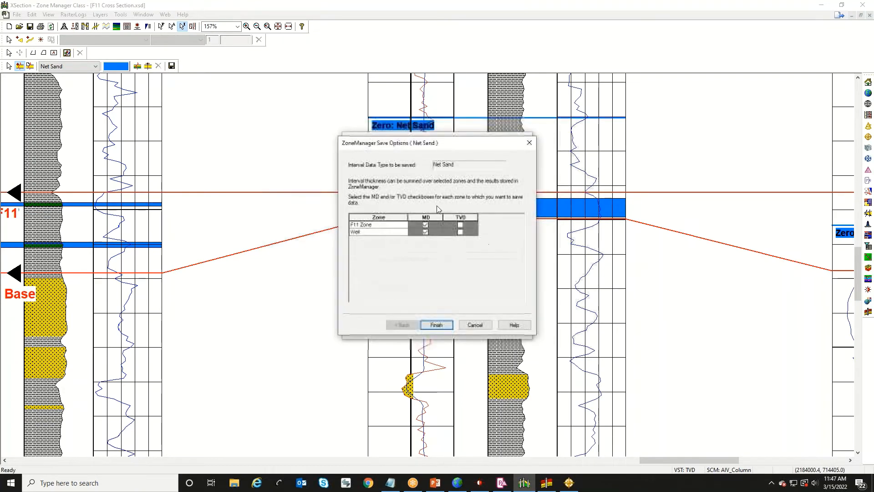
click(426, 232)
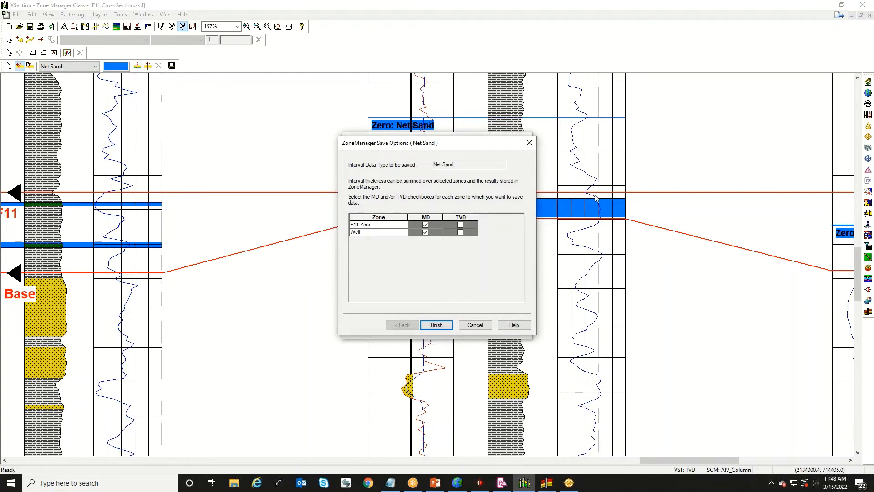
click(425, 232)
click(436, 325)
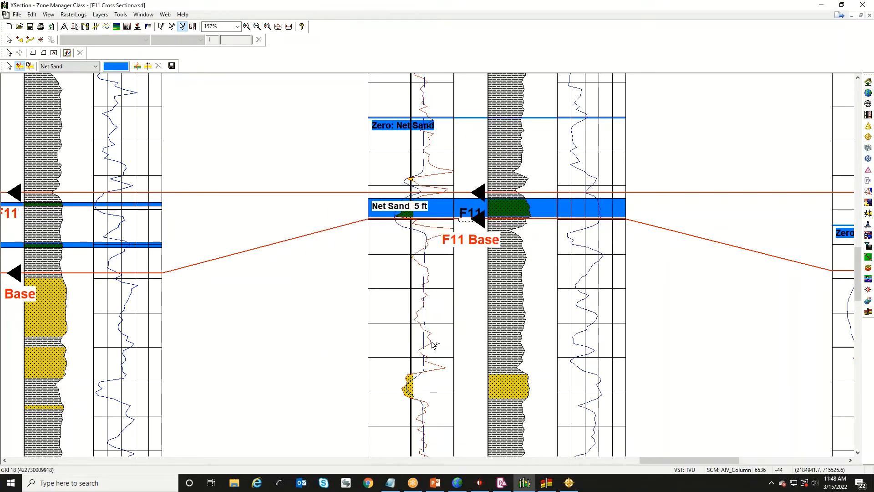
- Switch to ZoneManager and add a Net Sand attribute column for the active zone to the spreadsheet layout
click(546, 483)
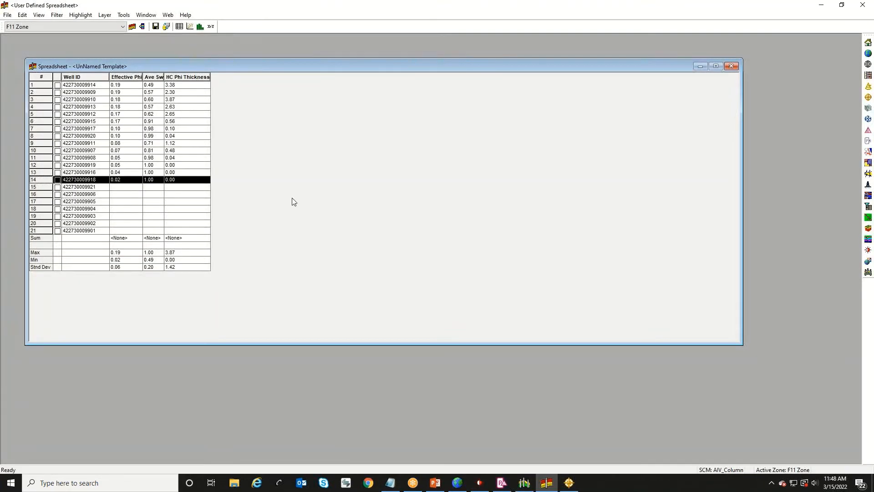
right_click(237, 167)
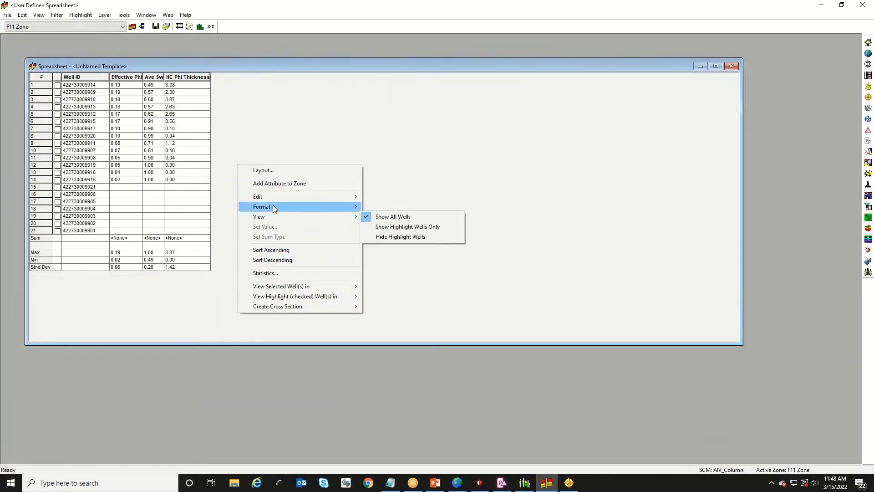
click(275, 170)
click(346, 289)
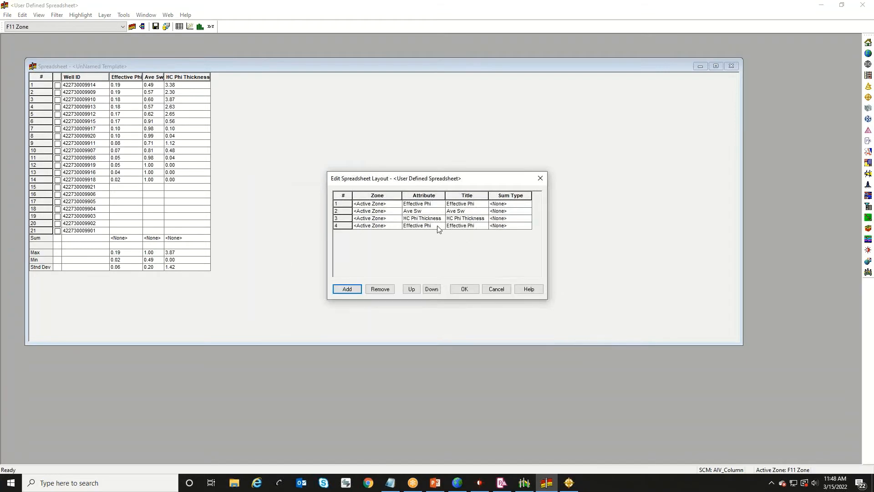
click(440, 226)
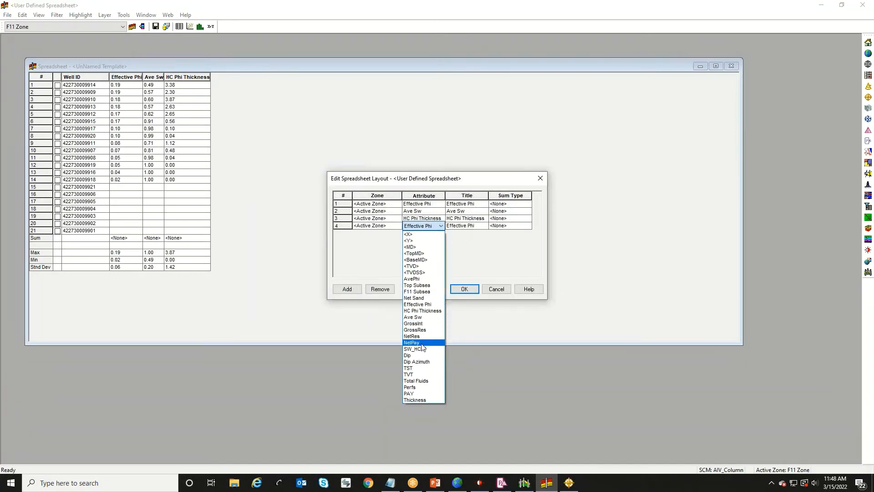
click(414, 297)
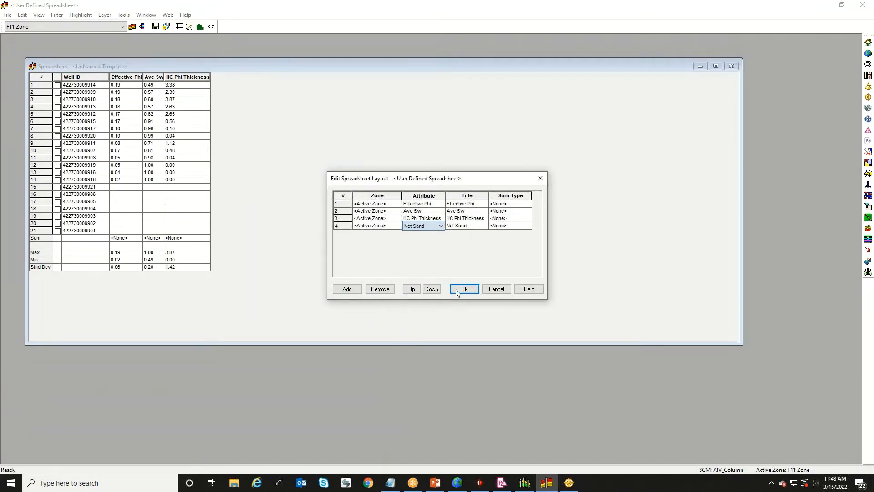
click(465, 289)
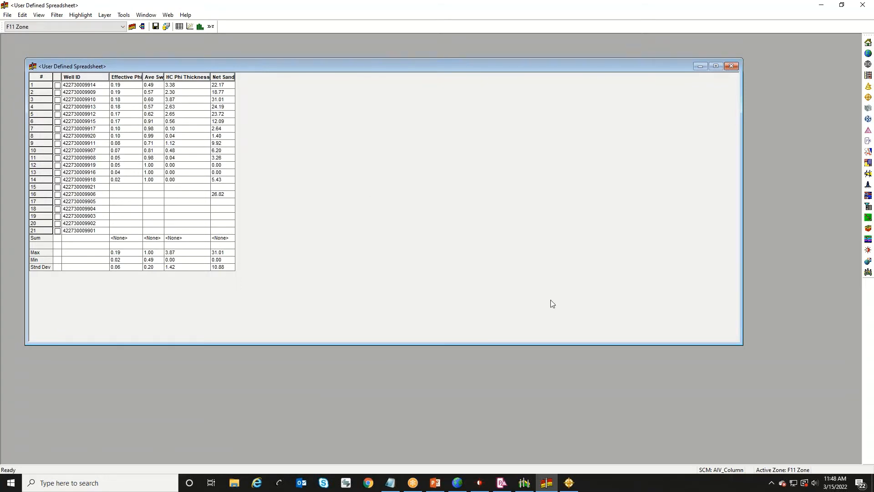
- Switch to XSection and close it without saving the changes to F11 Cross Section.xsd
click(524, 482)
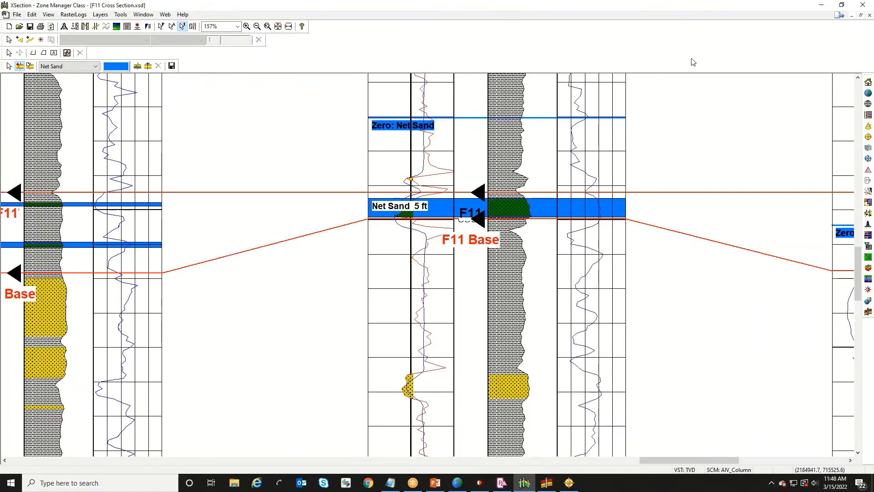
double_click(302, 6)
click(596, 66)
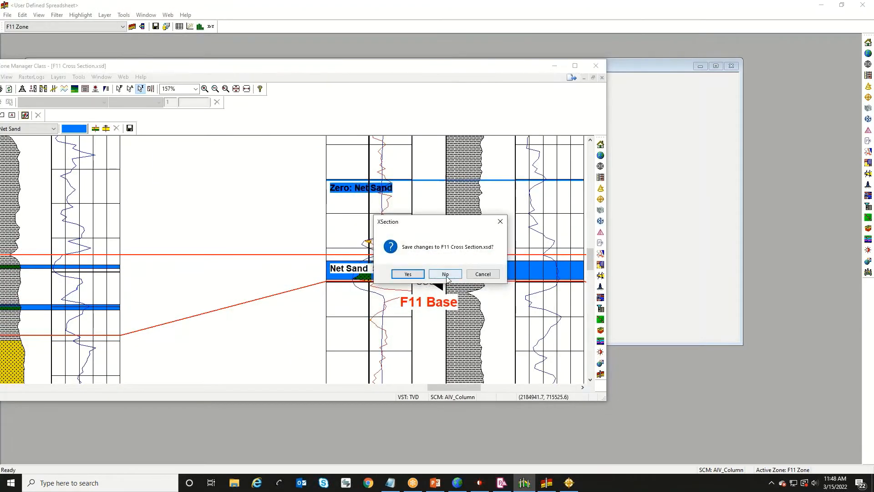
click(445, 274)
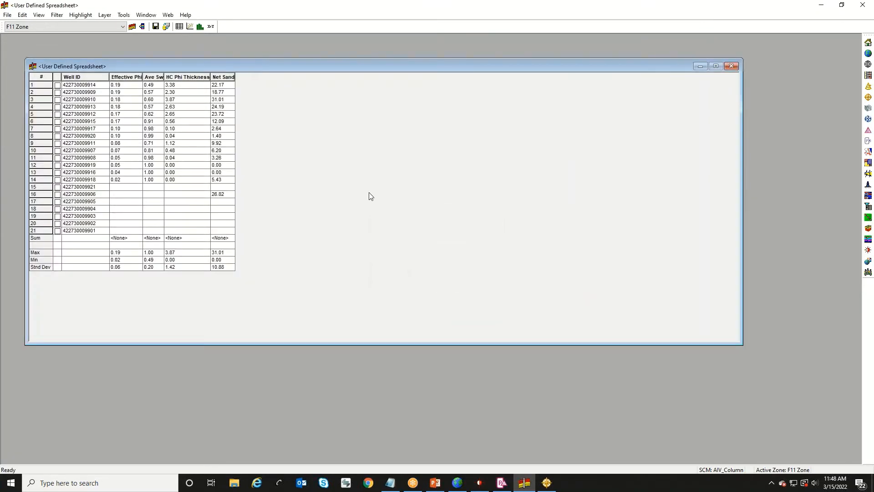
- Switch to GeoAtlas and display the PHIE Grid contour layer on the map
mouse_move(549, 484)
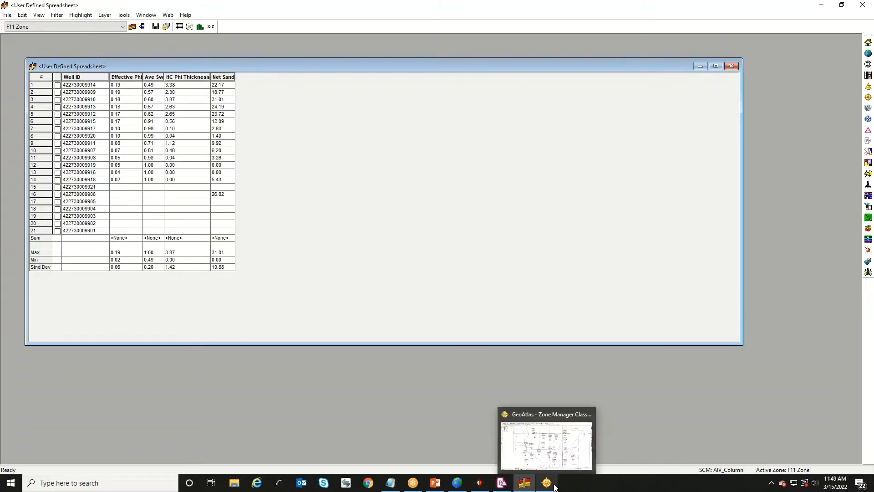
click(552, 485)
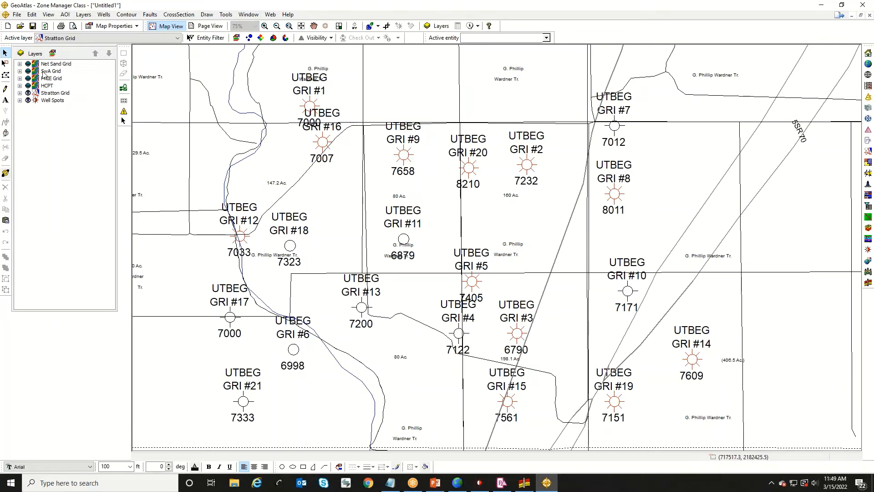
click(127, 14)
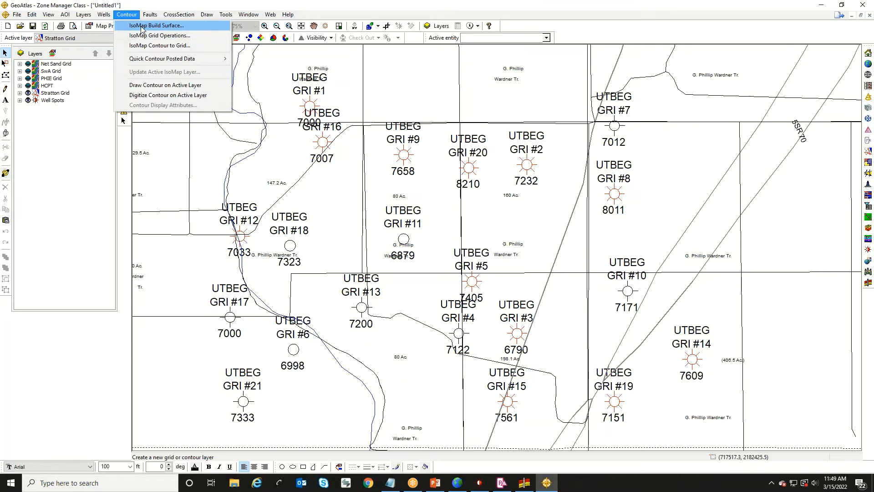
click(133, 16)
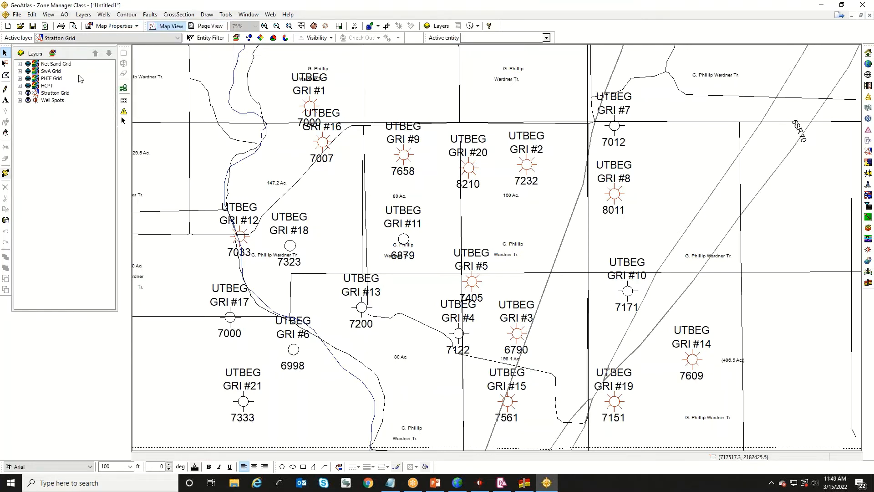
click(29, 78)
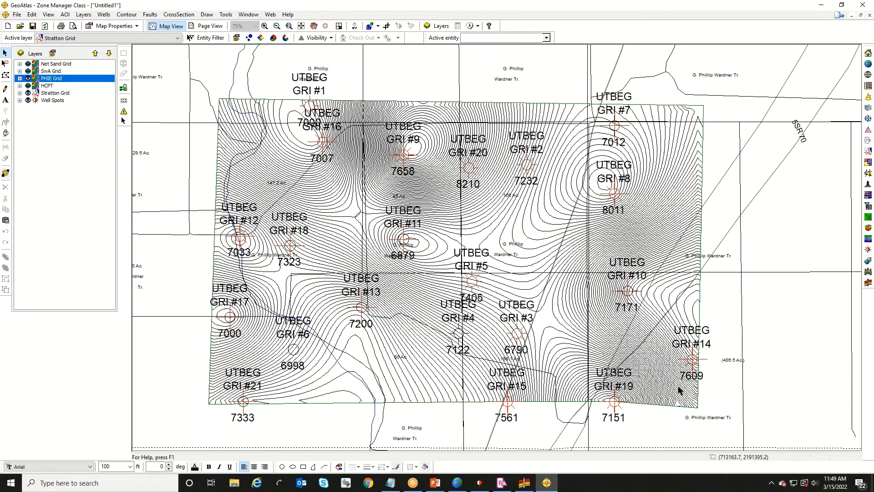
- Frame the gridded well area on the map, hide the PHIE Grid layer and display the SwA Grid contours
click(301, 26)
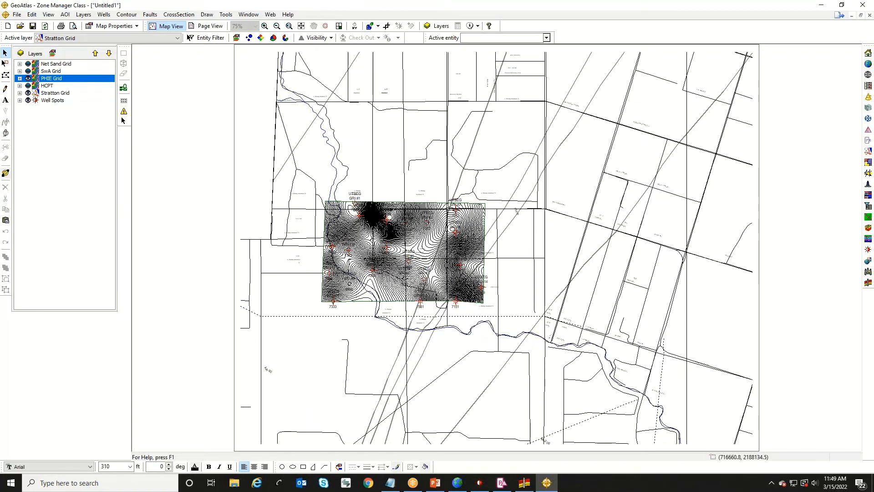
click(264, 26)
drag(324, 202, 495, 313)
key(Escape)
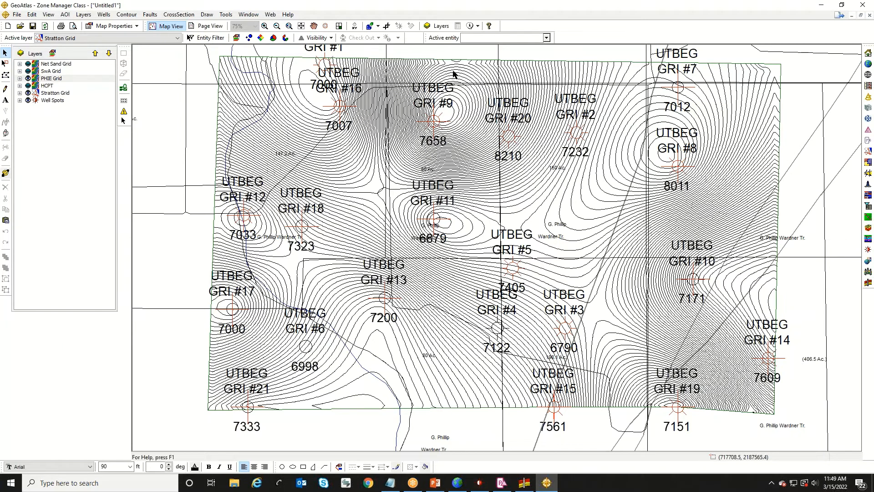
click(29, 79)
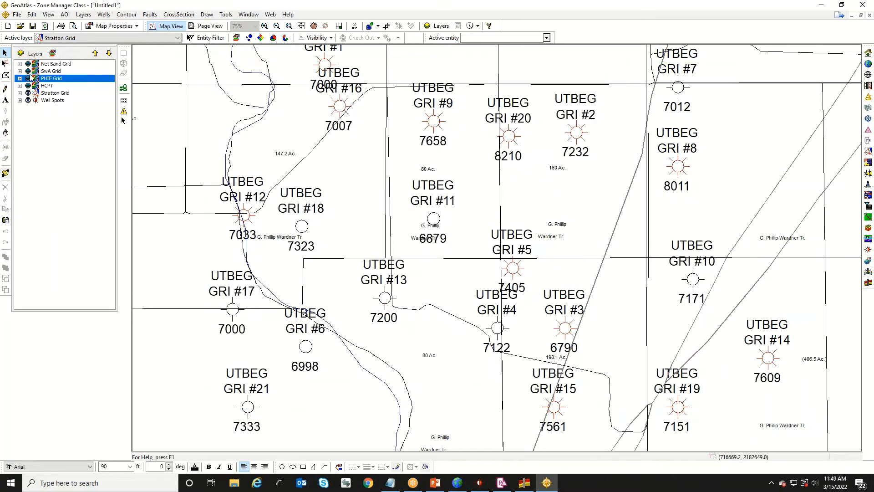
click(28, 71)
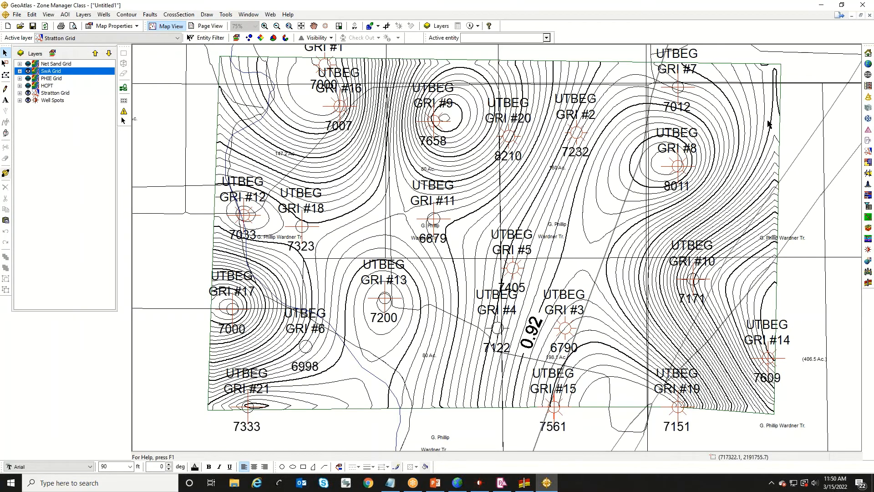
- View the Net Sand Grid and HCPT layers one at a time, leaving all grid layers hidden
click(29, 71)
click(28, 64)
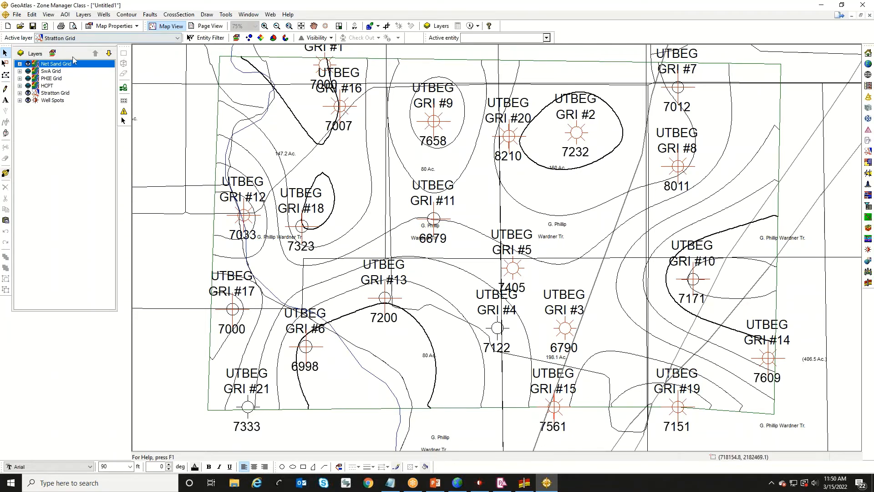
click(28, 64)
click(28, 86)
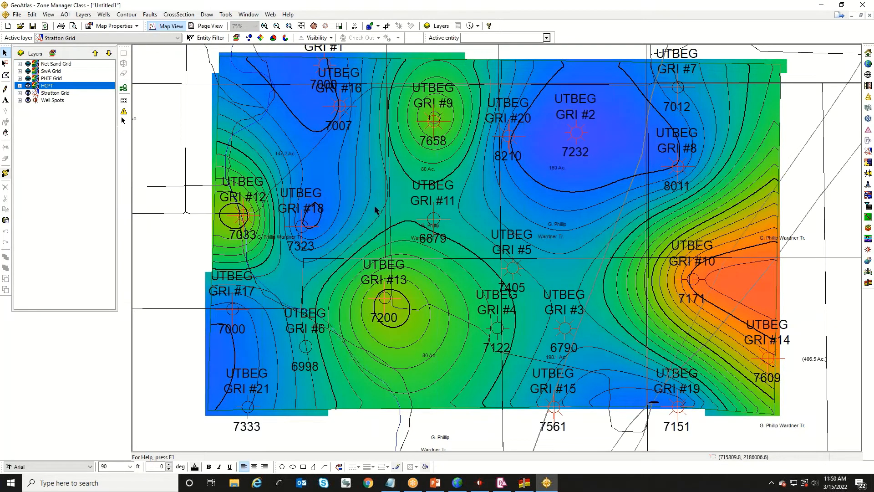
click(28, 86)
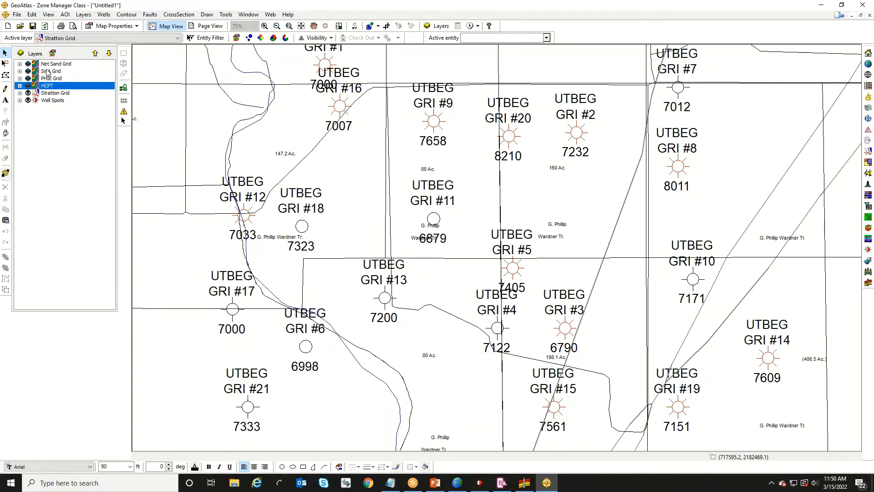
- Start an IsoMap Grid Operations layer and define its output grid with the standard Recoverable Oil equation, A * B * (1-C) * 0.3
click(130, 15)
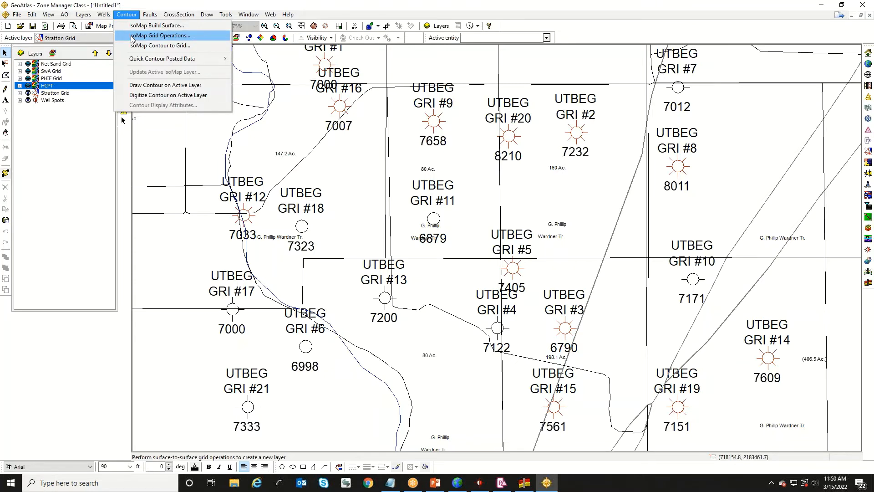
click(132, 36)
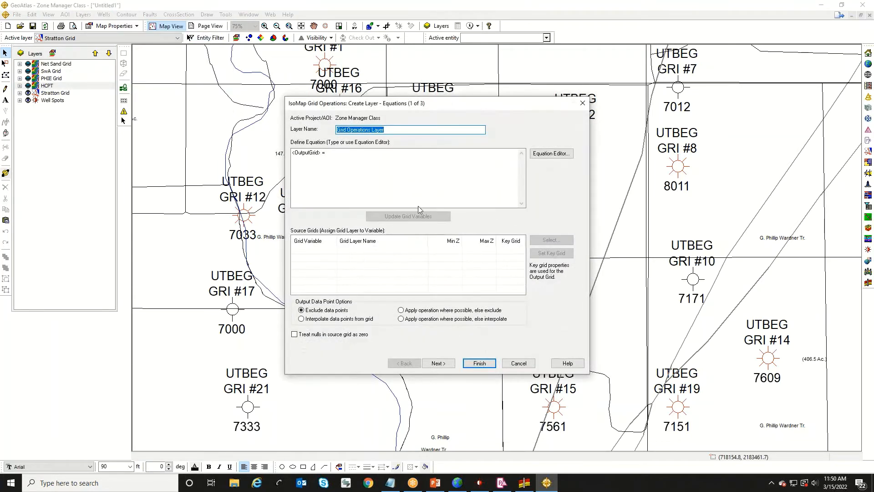
click(367, 156)
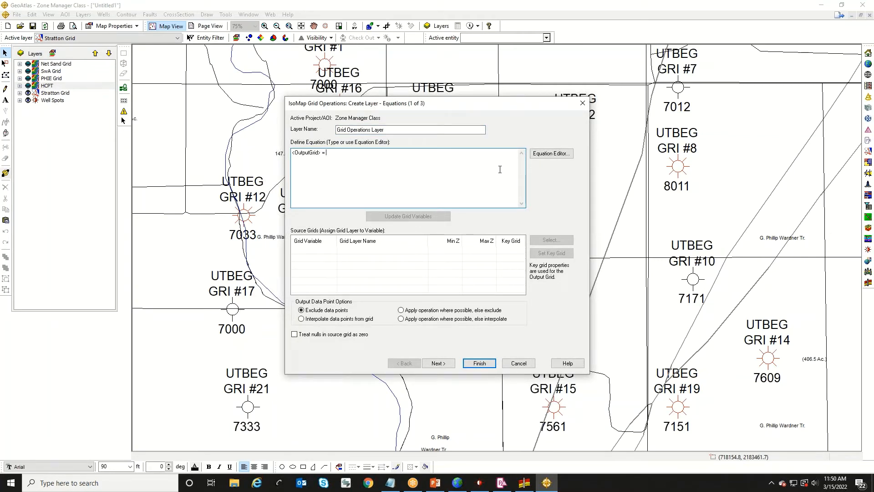
click(542, 155)
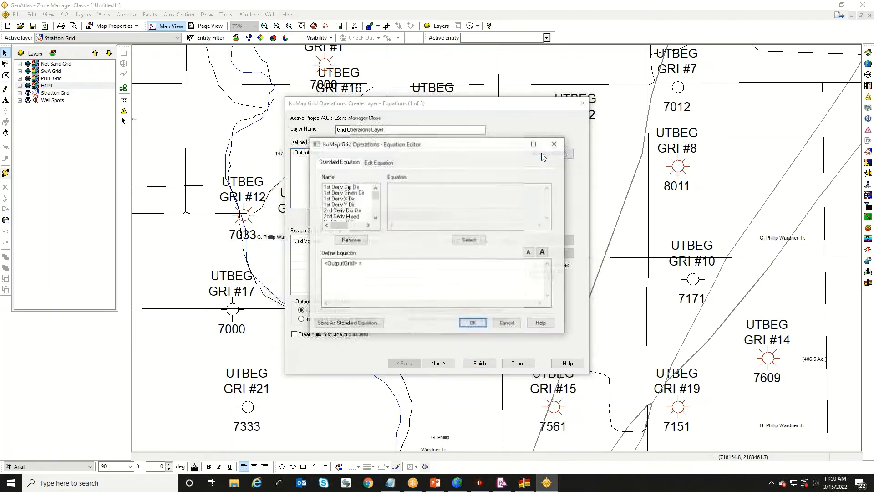
click(375, 218)
click(376, 217)
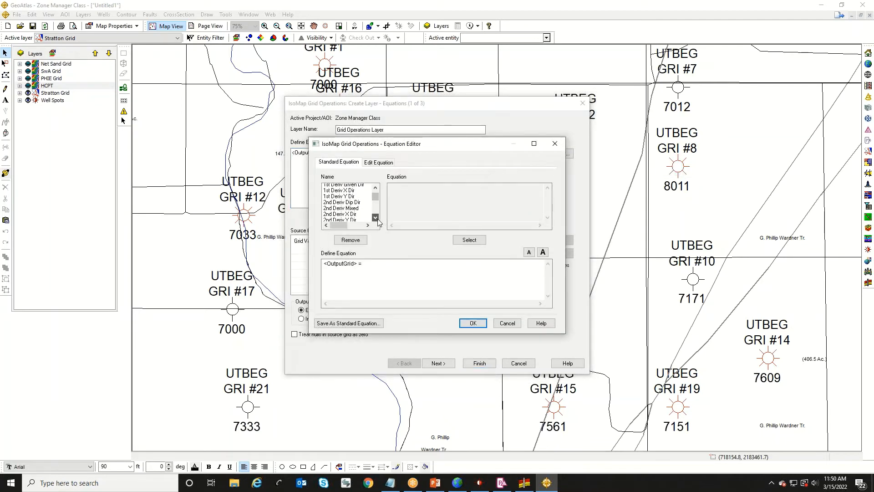
click(375, 218)
click(375, 218)
click(375, 218)
click(375, 217)
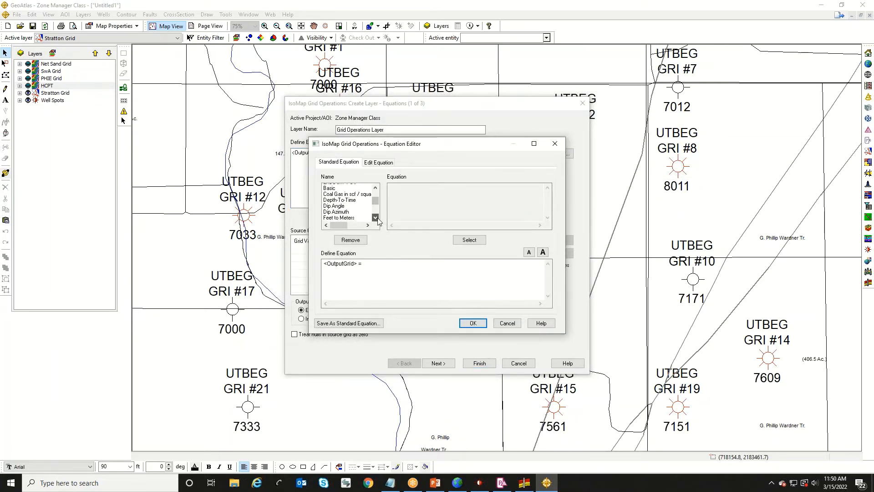
click(375, 217)
click(377, 218)
click(377, 218)
click(377, 218)
click(377, 218)
click(377, 218)
click(377, 218)
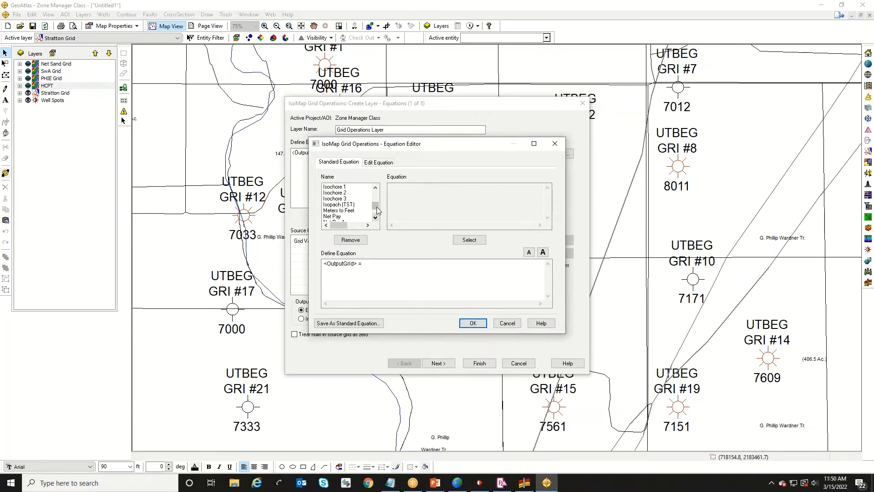
drag(376, 208, 376, 208)
click(376, 212)
click(340, 198)
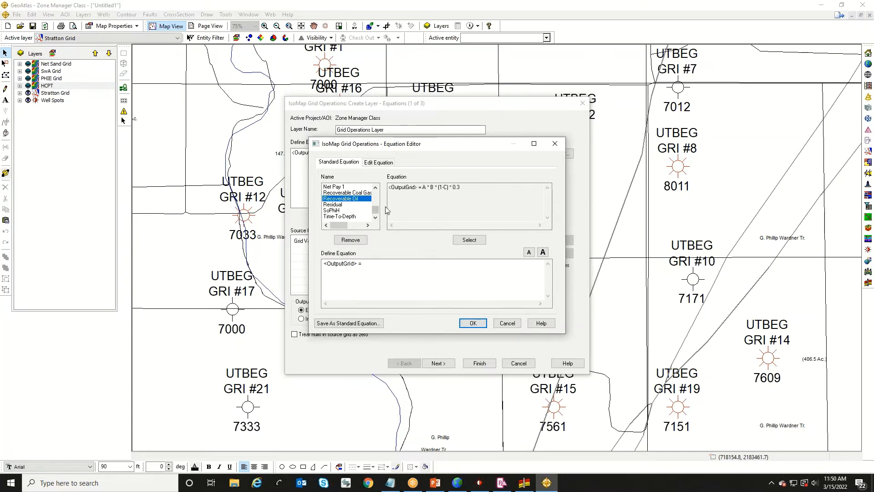
click(469, 239)
click(474, 322)
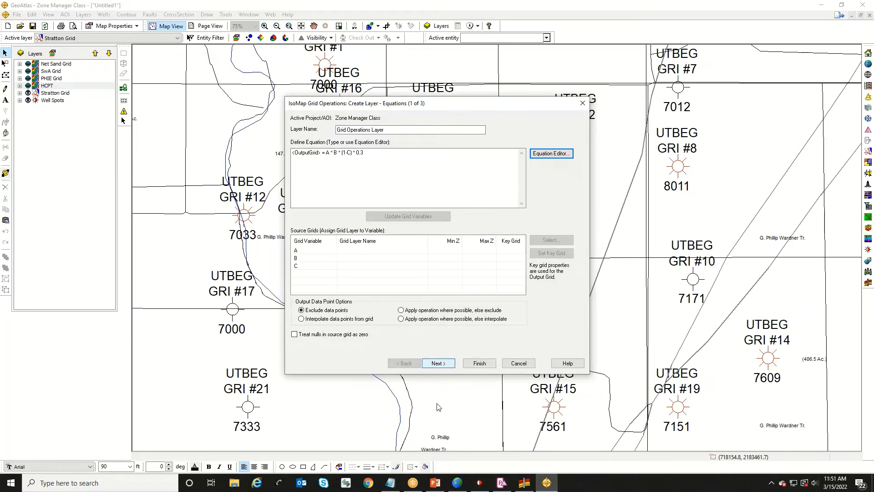
- Switch to PowerPoint and review the OOIP formulas on the Today's Workflow slide
mouse_move(441, 485)
click(447, 451)
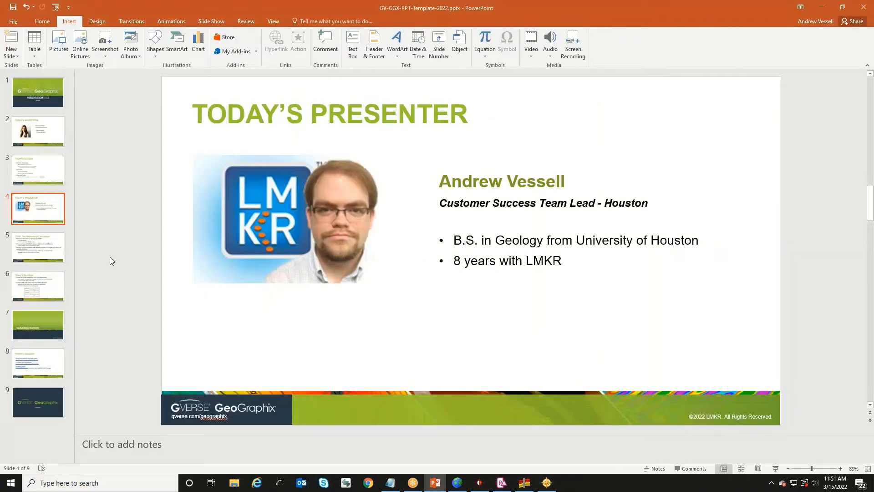
click(48, 292)
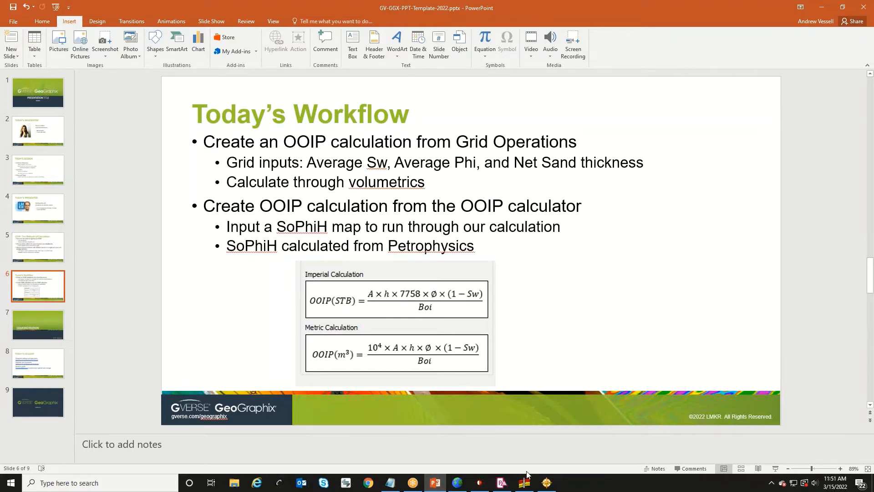
- Switch back to GeoAtlas and assign the Net Sand Grid layer to variable A of the equation
click(542, 481)
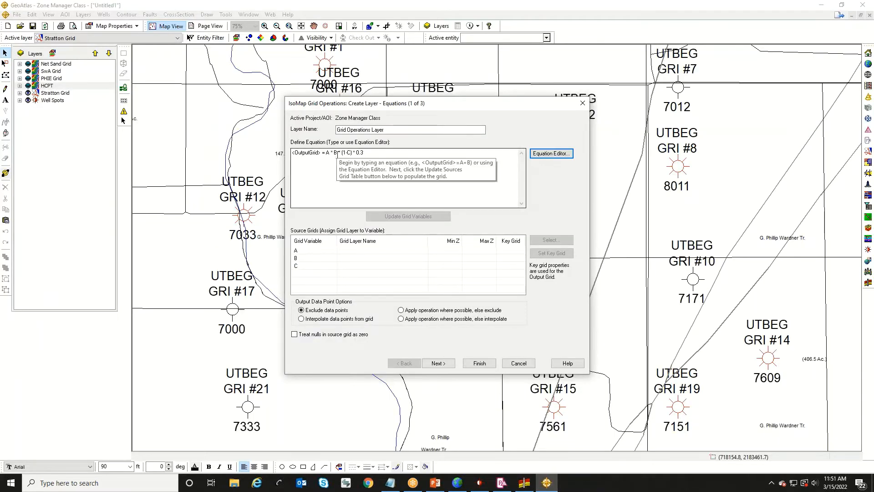
drag(370, 154, 325, 153)
click(377, 157)
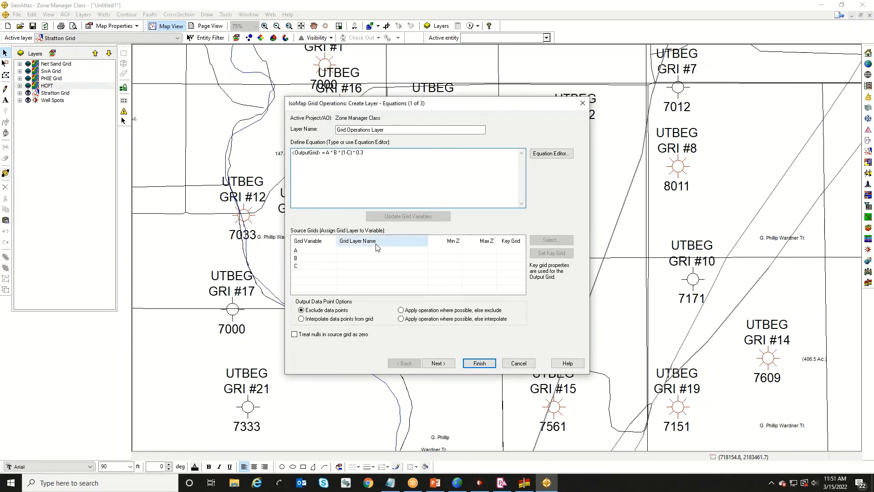
click(331, 251)
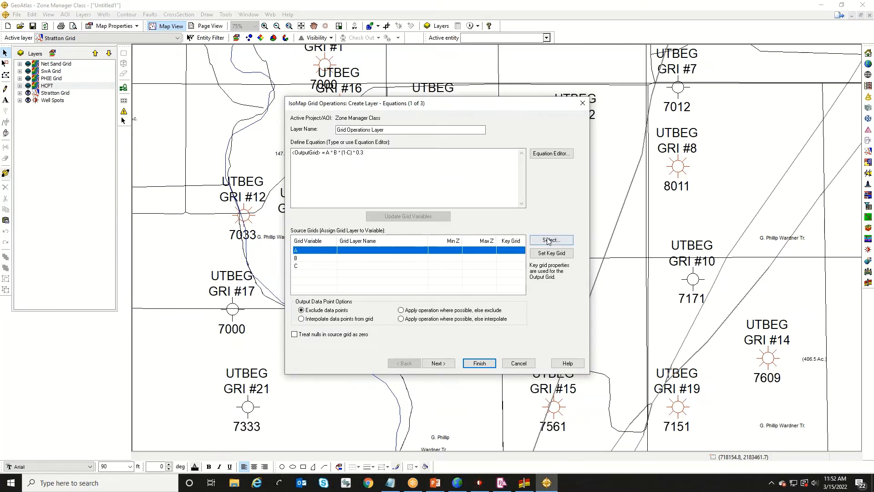
click(569, 240)
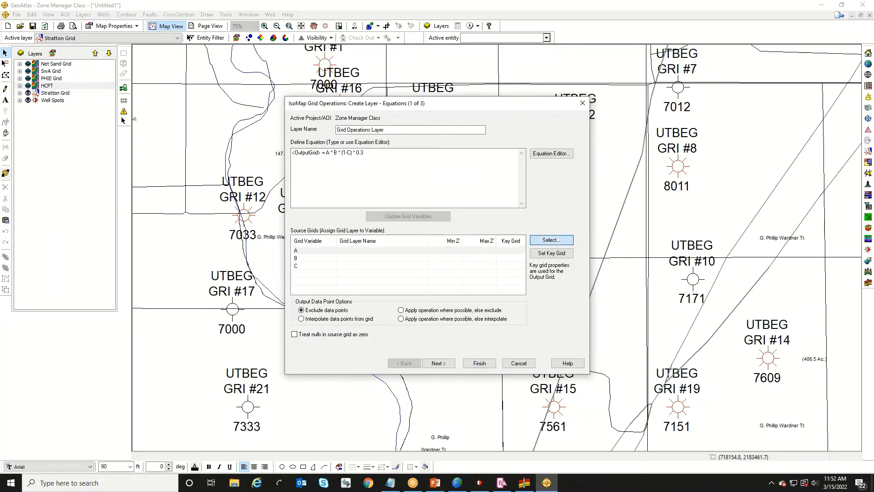
click(366, 228)
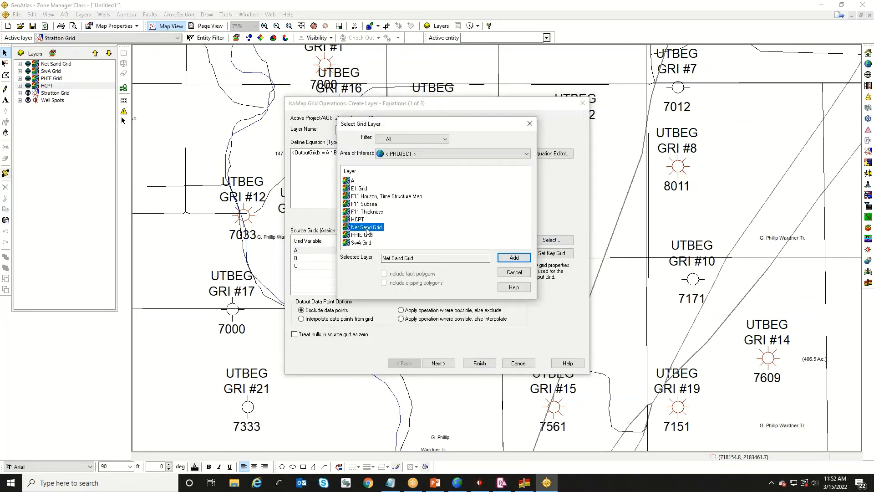
click(499, 258)
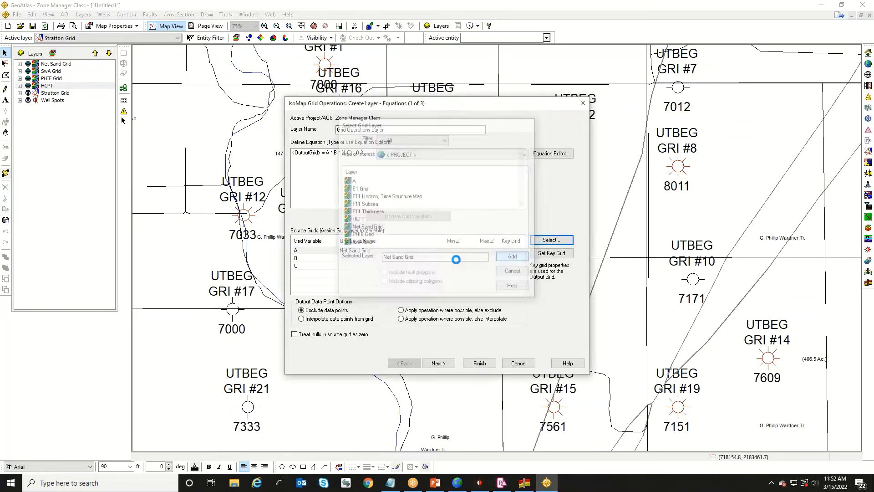
- Assign the PHIE Grid layer to variable B of the equation
click(327, 258)
click(326, 259)
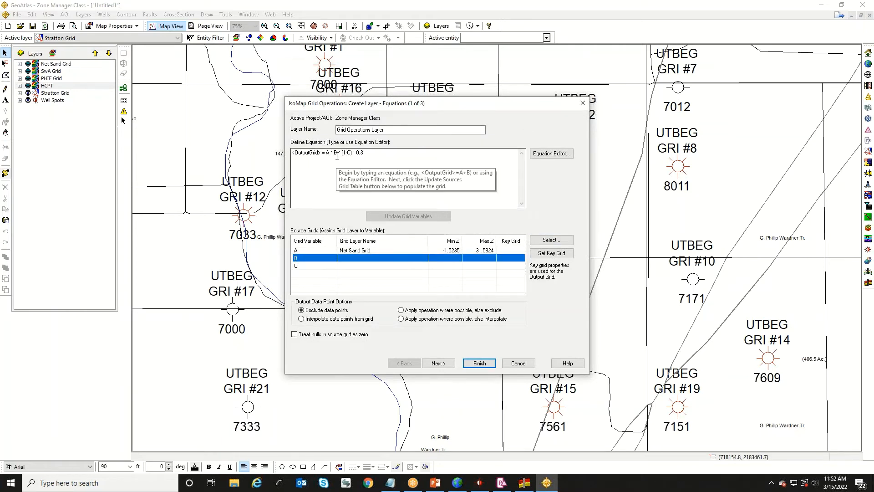
click(551, 240)
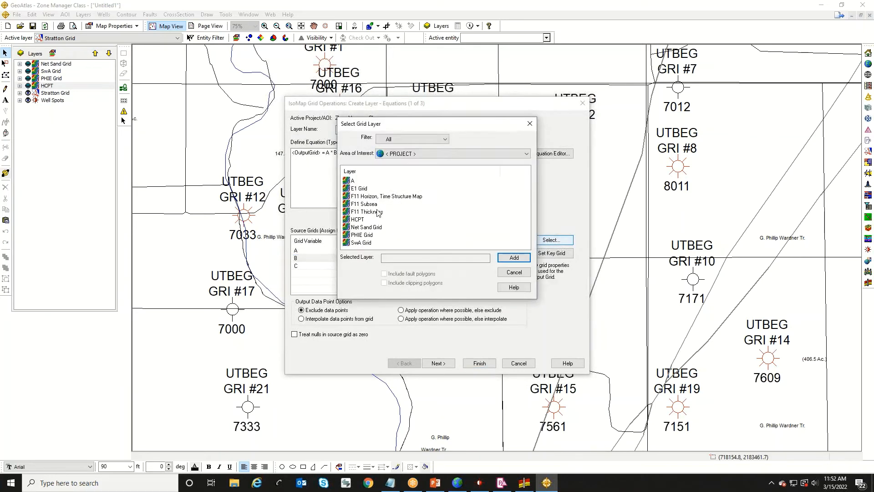
click(363, 235)
click(507, 258)
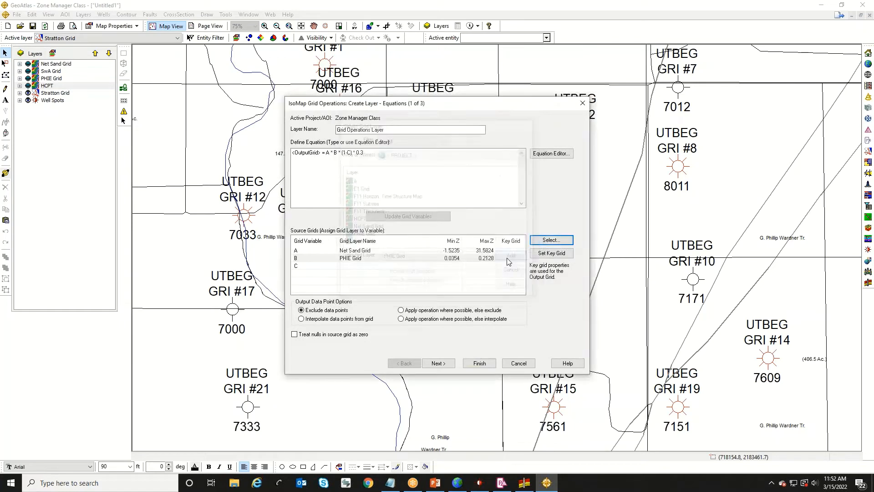
- Assign the SwA Grid layer to variable C of the equation
click(409, 265)
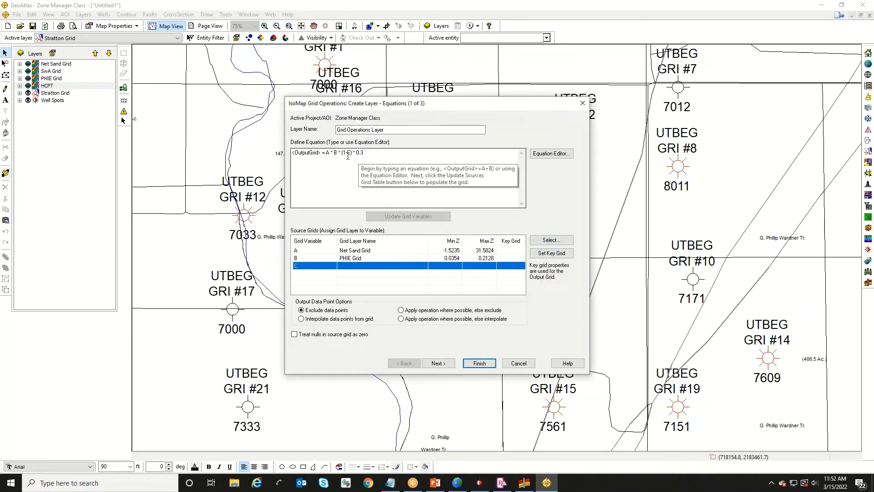
click(544, 240)
click(361, 243)
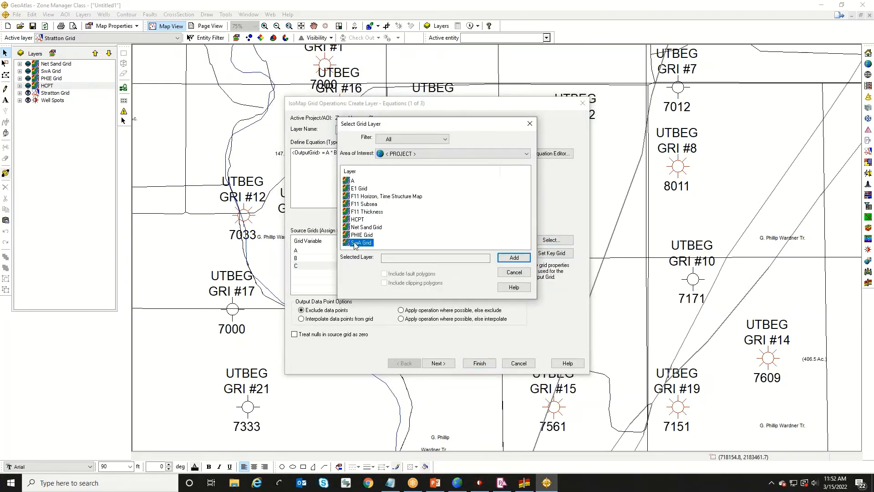
click(514, 258)
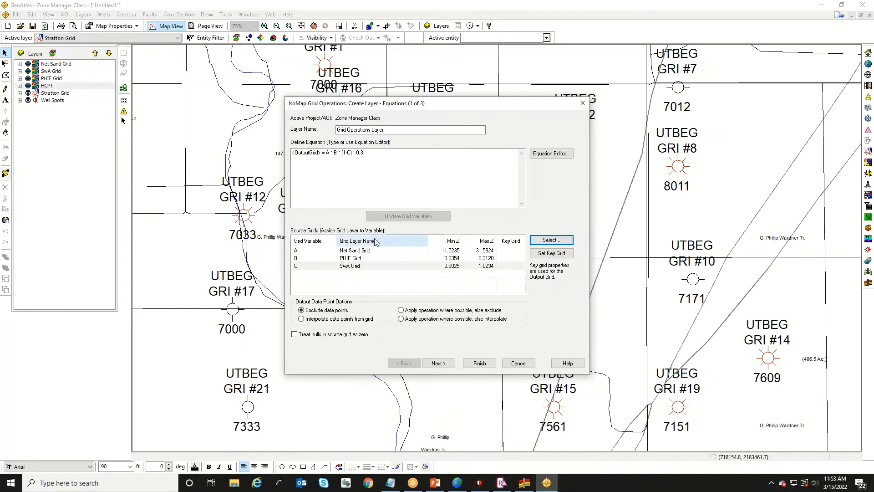
- Set the Net Sand Grid as the key grid for the output grid
click(366, 250)
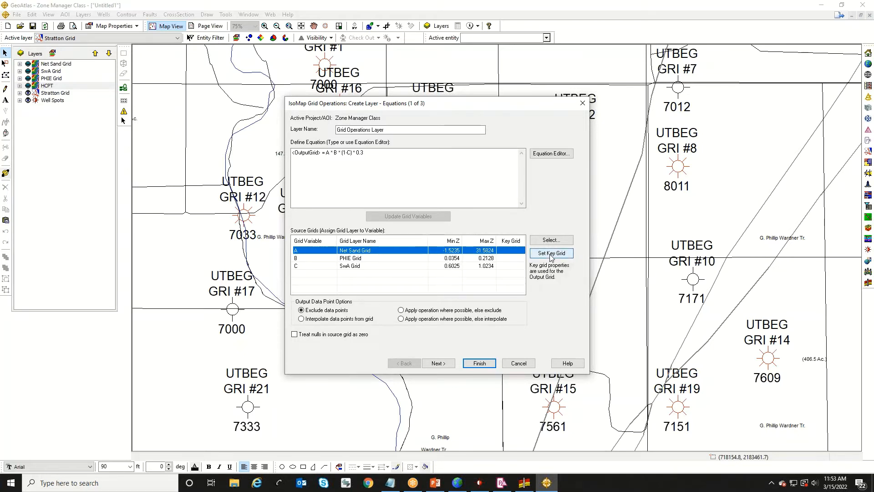
click(544, 254)
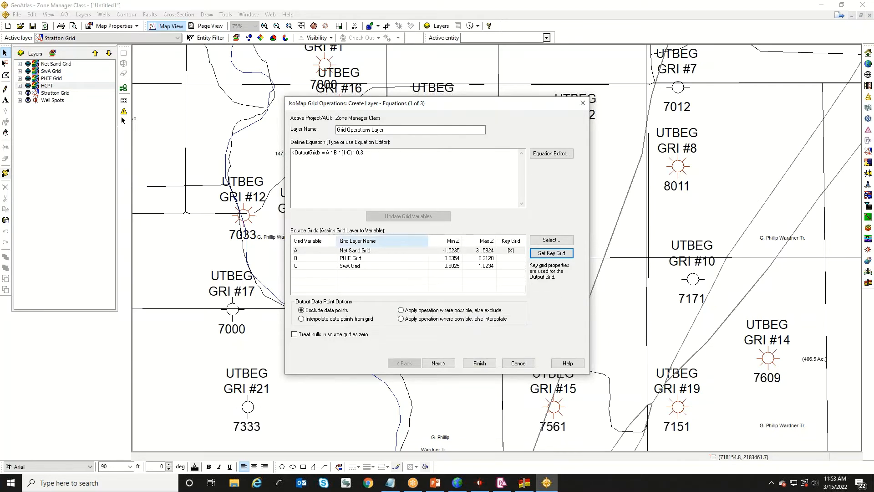
- Keep the key grid's size settings for the output grid and name the new layer Recoverable Oil
click(438, 363)
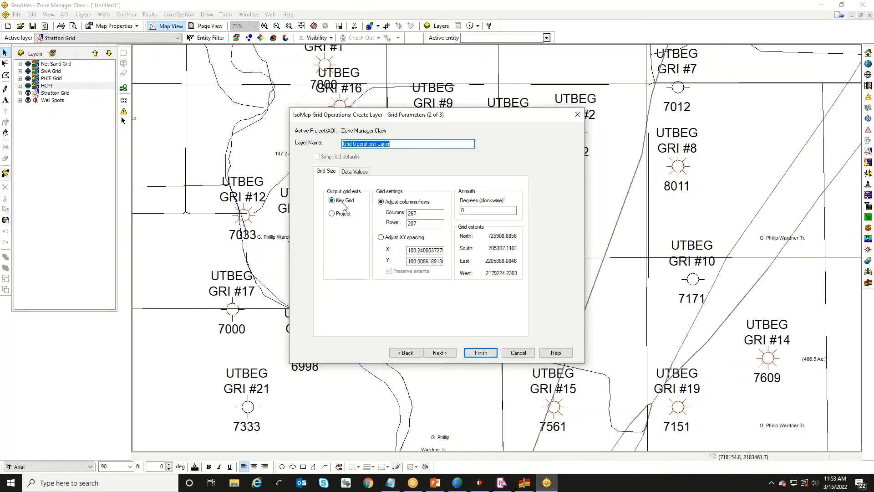
click(418, 223)
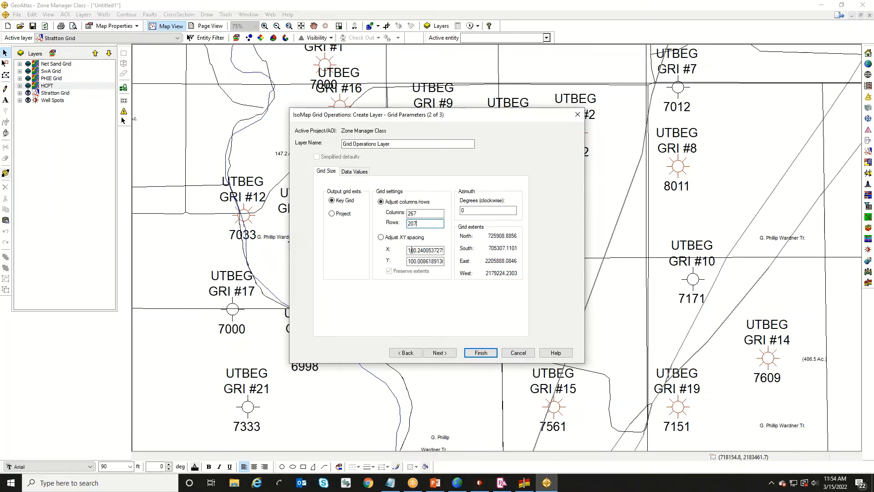
drag(401, 144, 232, 139)
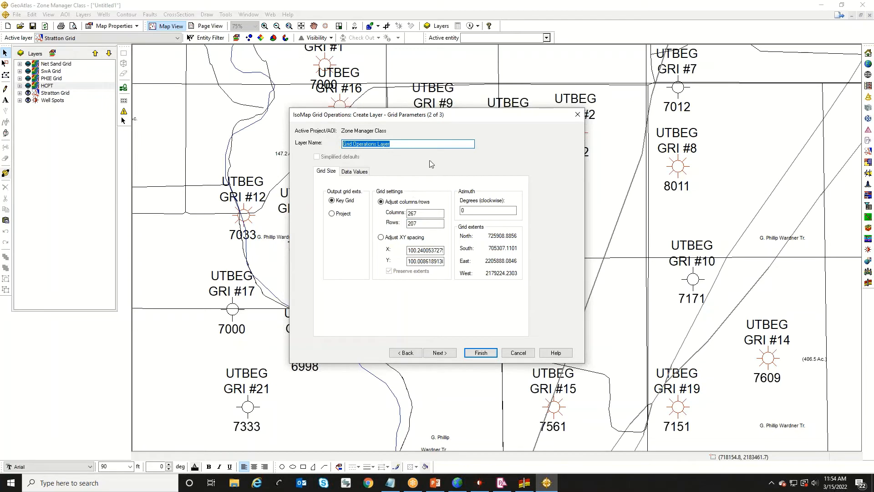
text(Recoverable Oil)
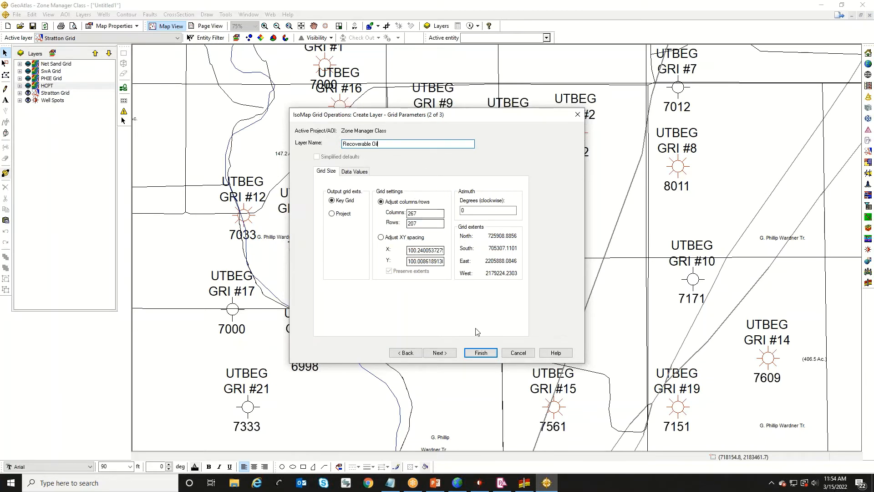
click(449, 353)
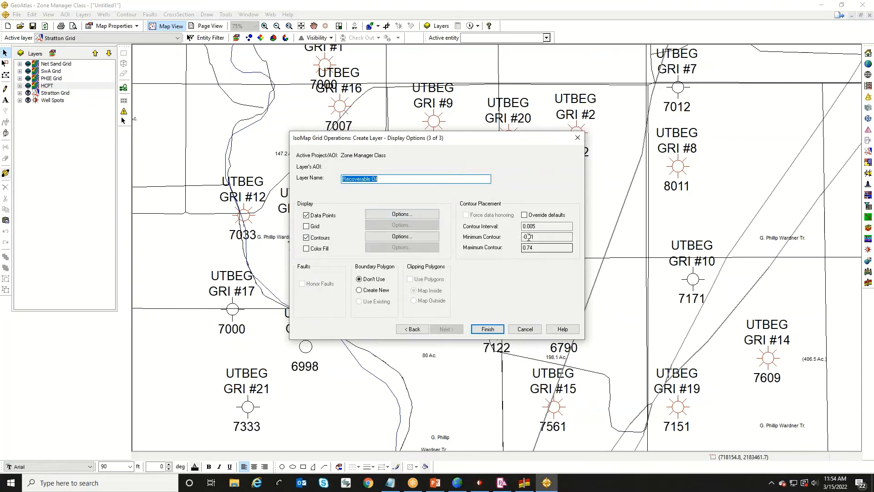
- Override the default contours with minimum 0, maximum 0.75 and interval 0.05, and generate the Recoverable Oil layer
click(525, 215)
double_click(535, 237)
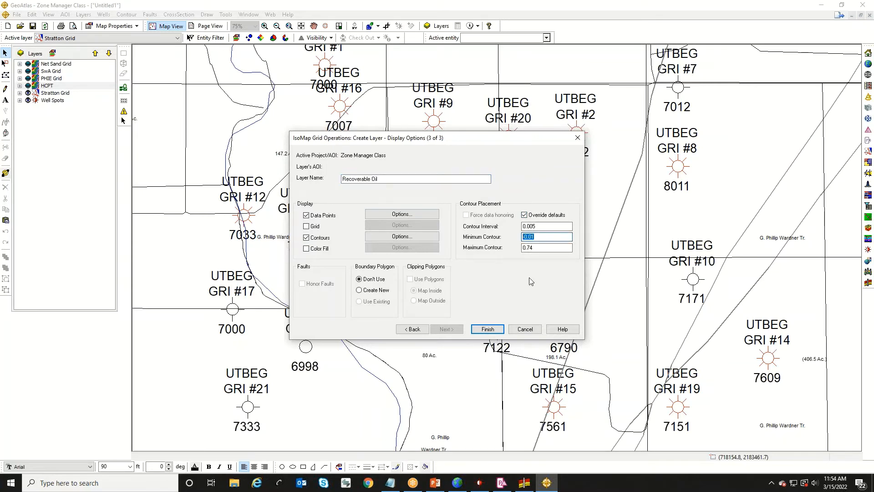
text(0)
click(530, 248)
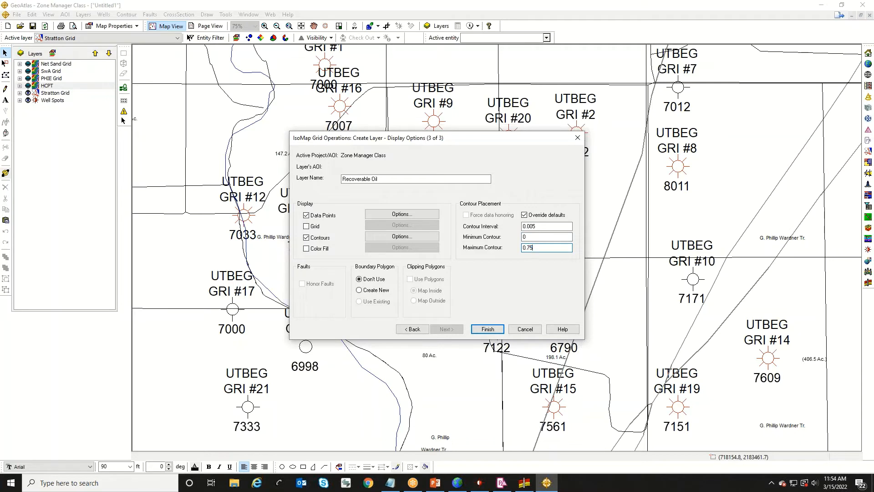
drag(535, 226, 532, 227)
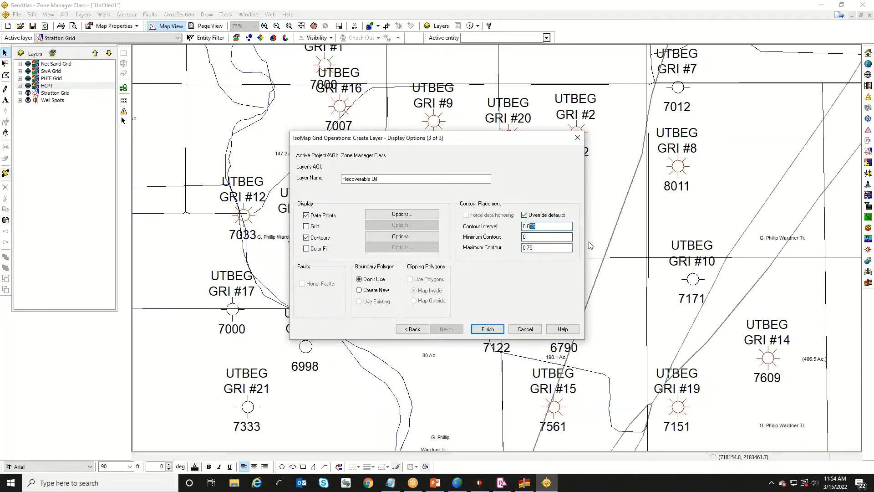
text(5)
click(490, 331)
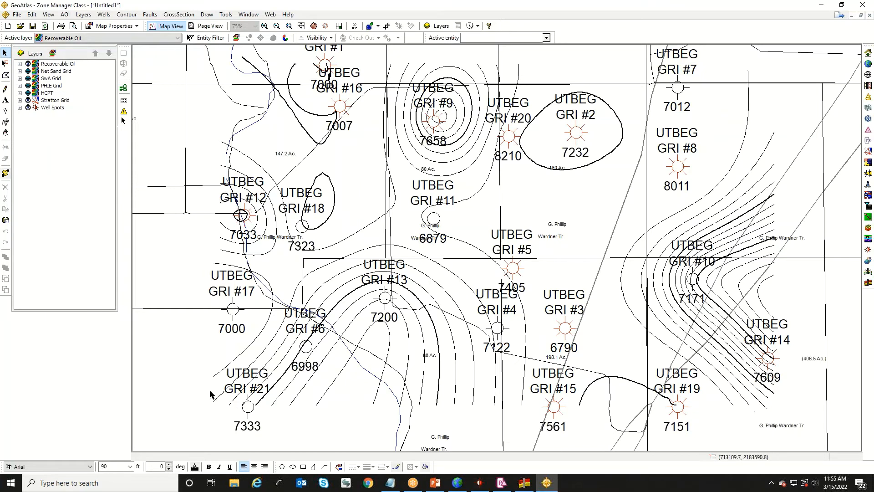
- Show the PHIE Grid briefly for comparison, hide it again and select the Recoverable Oil layer
click(28, 86)
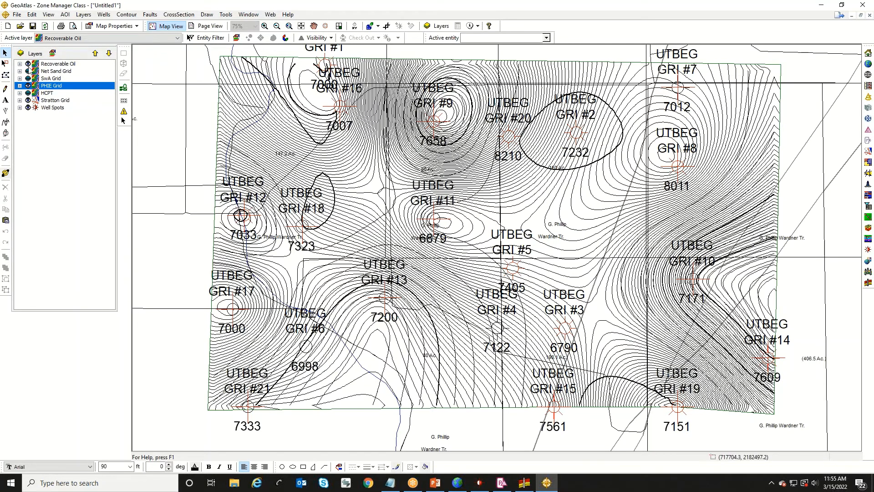
click(28, 85)
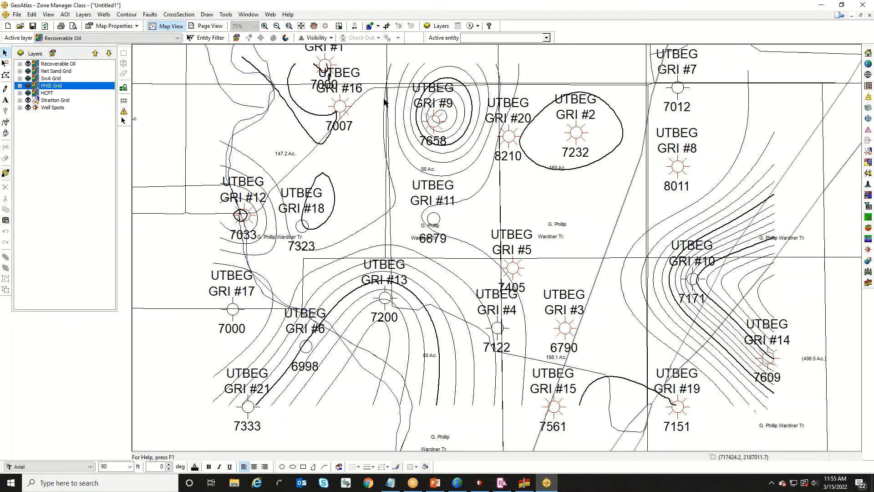
click(64, 65)
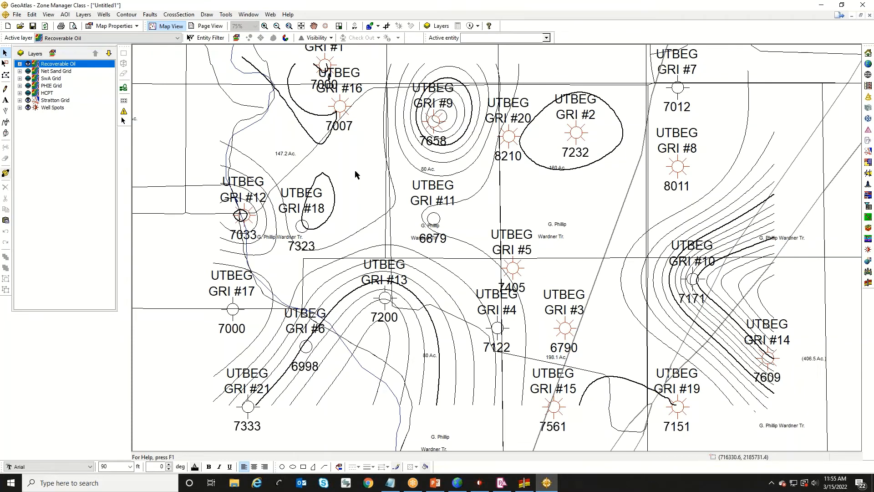
- Make Stratton Grid the active layer and open Volume and Area Statistics for the tract containing wells GRI #9 and #11
click(168, 38)
click(104, 55)
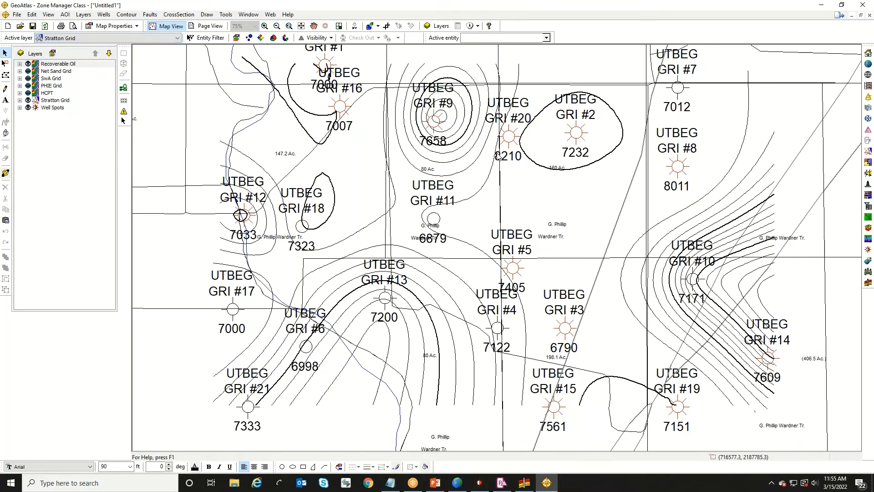
click(478, 224)
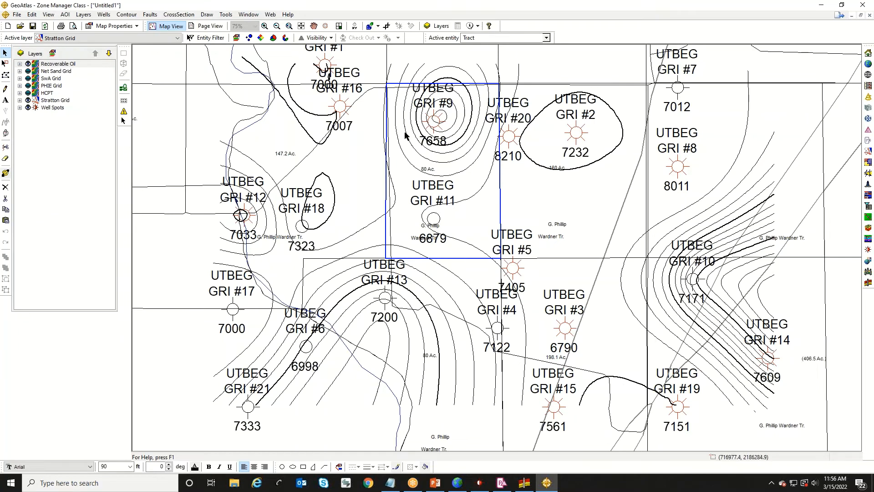
right_click(498, 210)
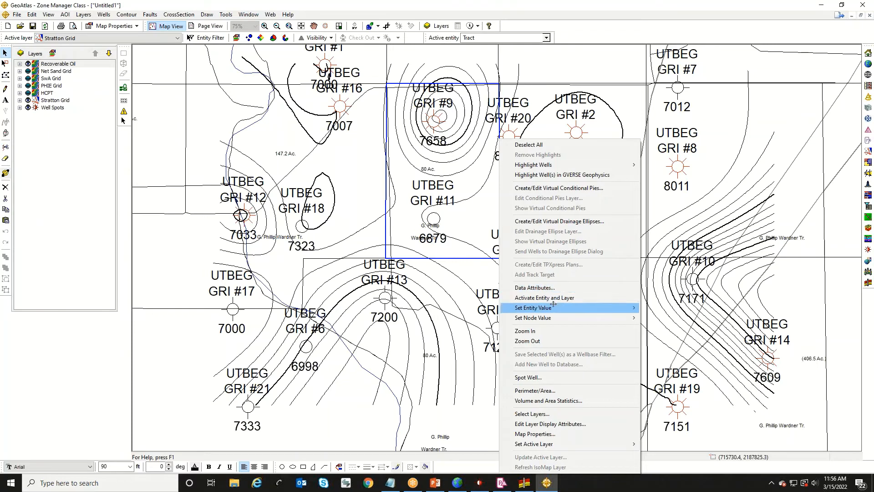
click(544, 401)
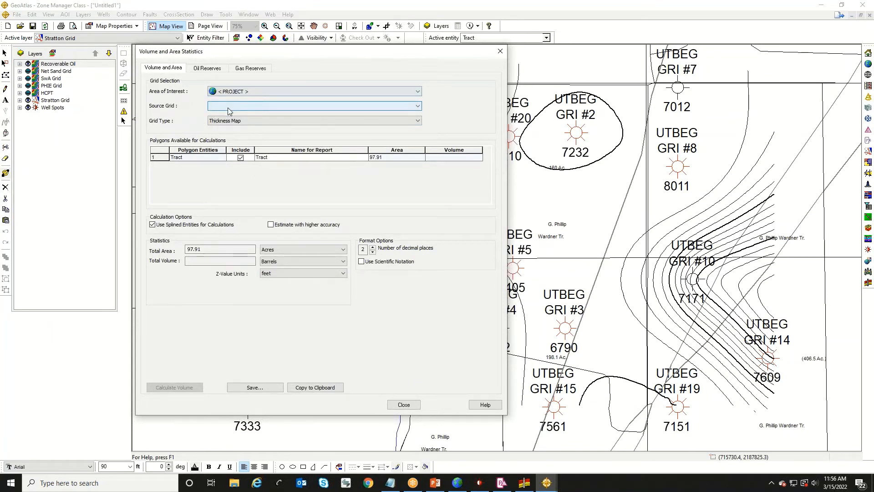
- Use Recoverable Oil as the source grid with the Thickness Map grid type, and open the tract's report name for editing
click(228, 106)
click(234, 162)
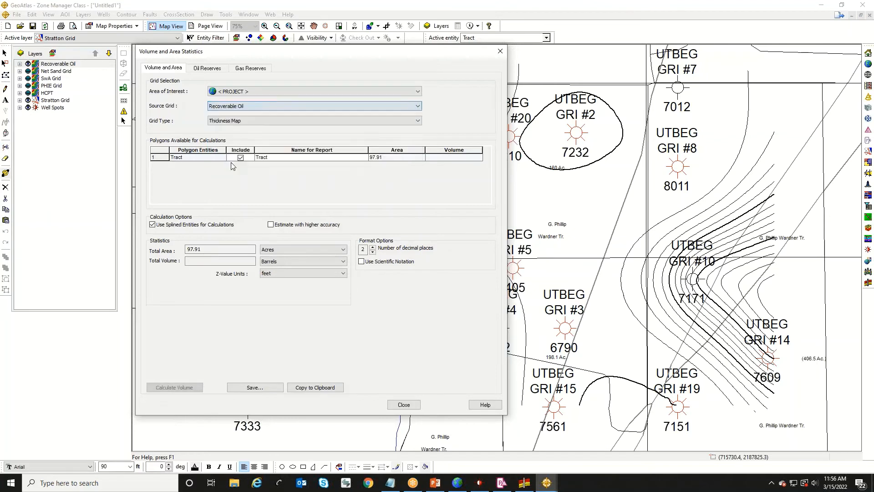
click(240, 121)
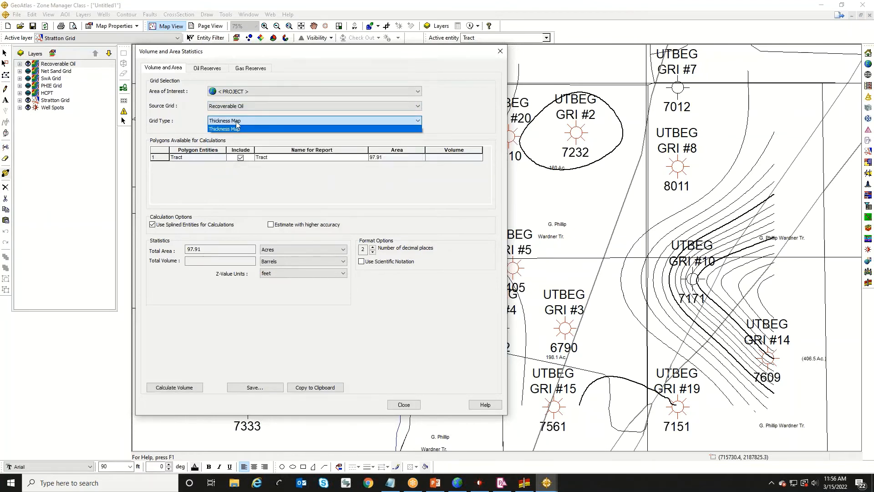
click(240, 127)
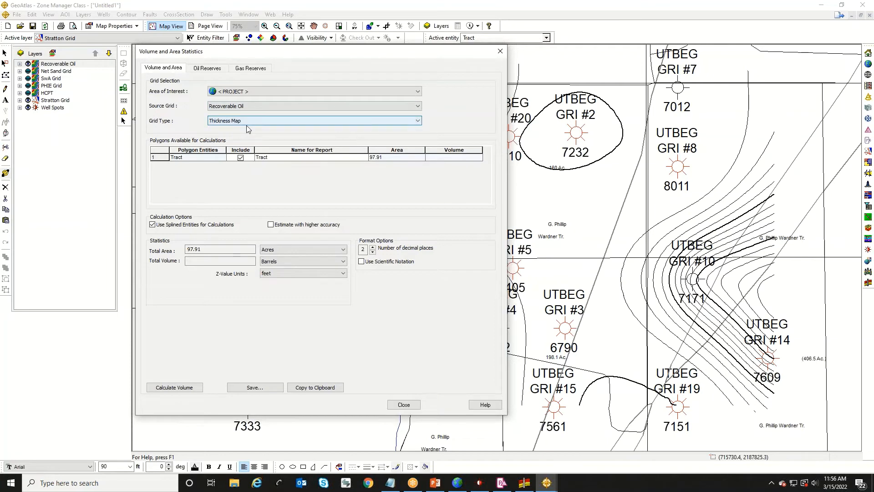
click(233, 122)
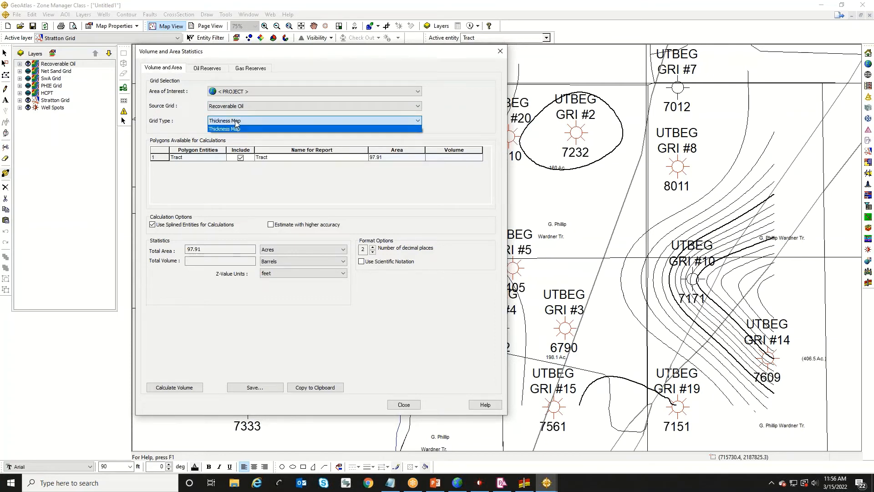
click(233, 121)
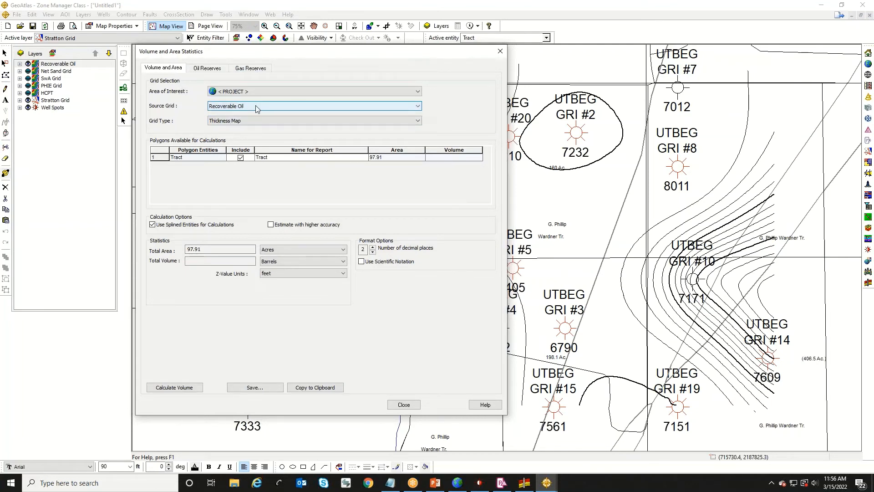
click(274, 158)
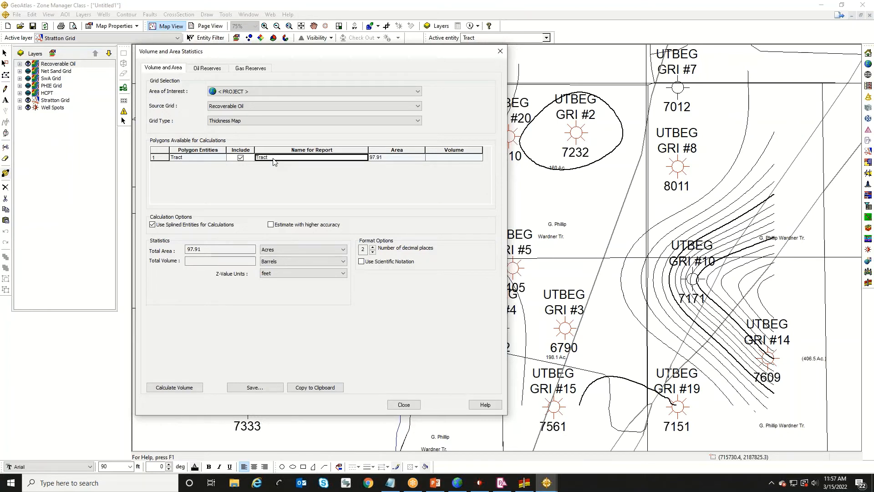
double_click(274, 160)
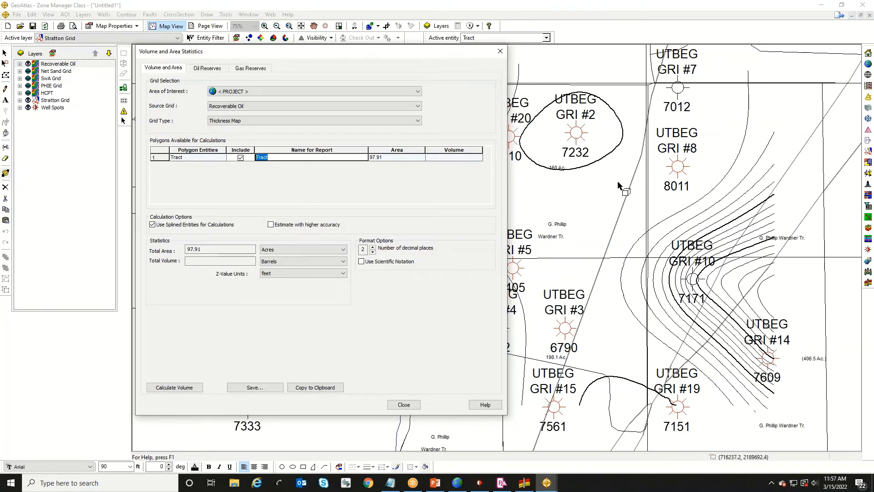
- Replace the calculation polygon with the tract containing well GRI #2
click(645, 210)
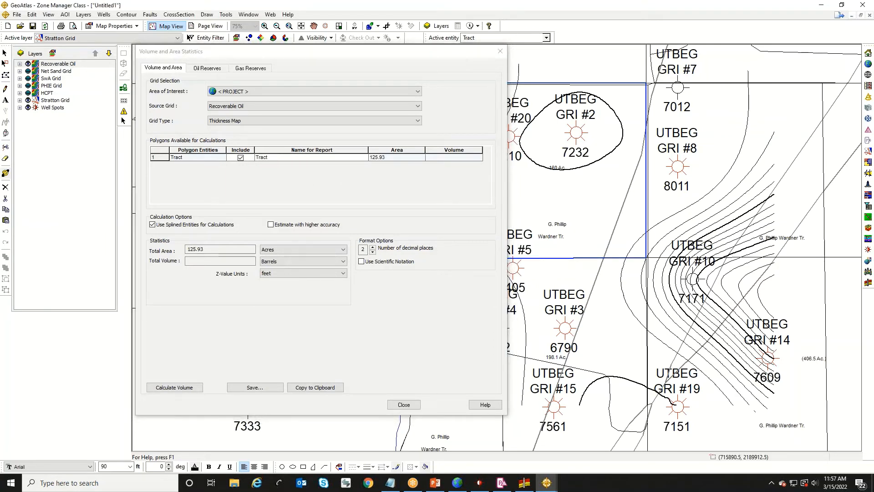
click(625, 201)
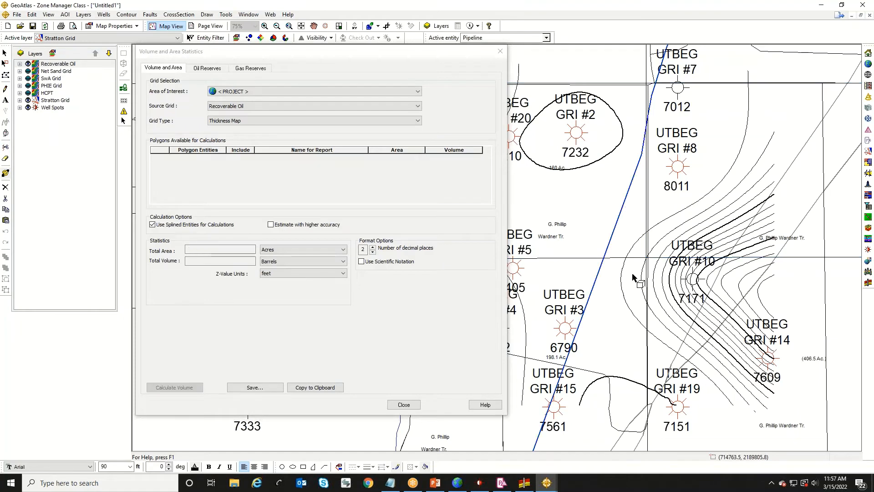
click(571, 187)
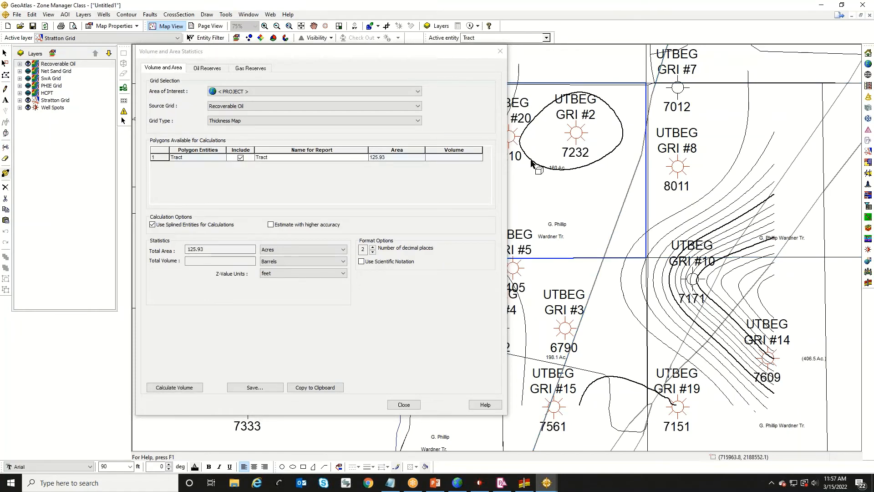
- Select the tract containing well GRI #3 and add the GRI #2, GRI #8 and GRI #9 tracts to the calculation polygons
click(589, 347)
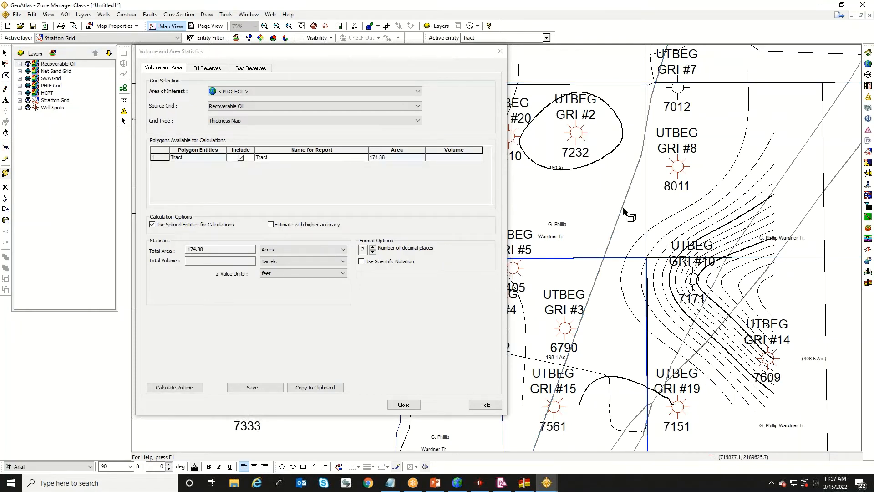
shift+click(586, 204)
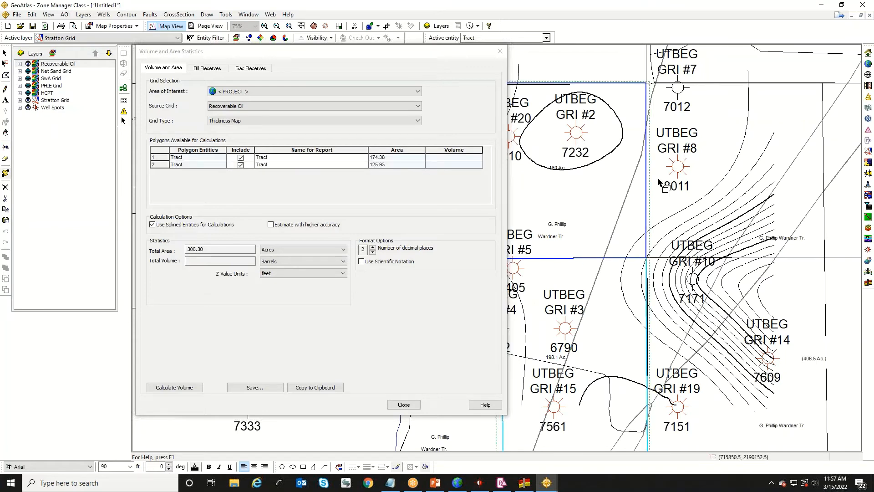
shift+click(714, 198)
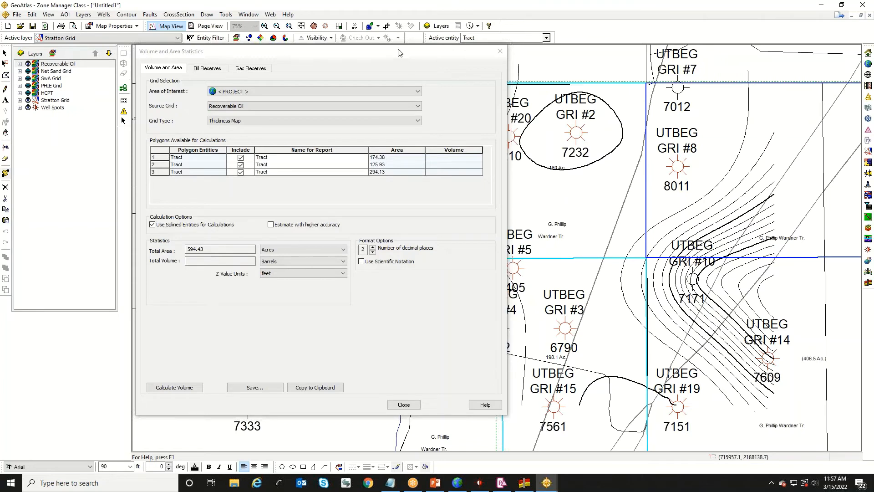
drag(398, 53, 352, 78)
shift+click(475, 221)
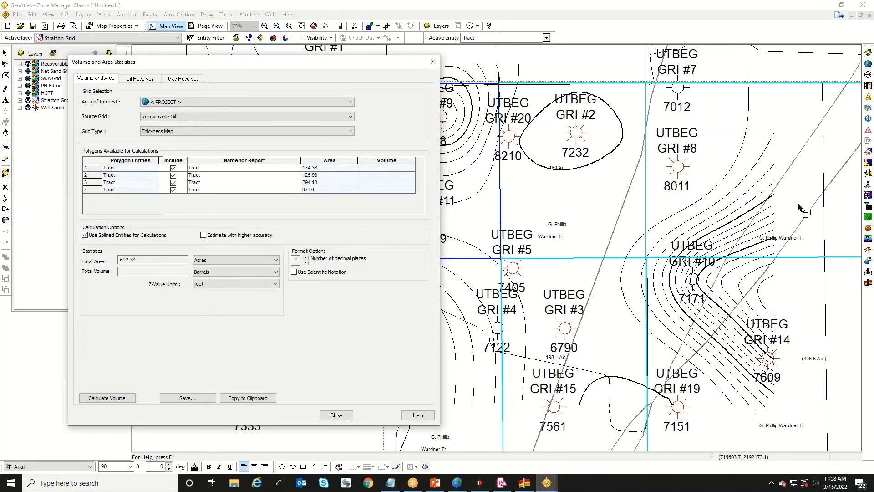
- Remove the GRI #8 and GRI #3 tracts from the calculation polygons and highlight the remaining tracts on the map
click(85, 182)
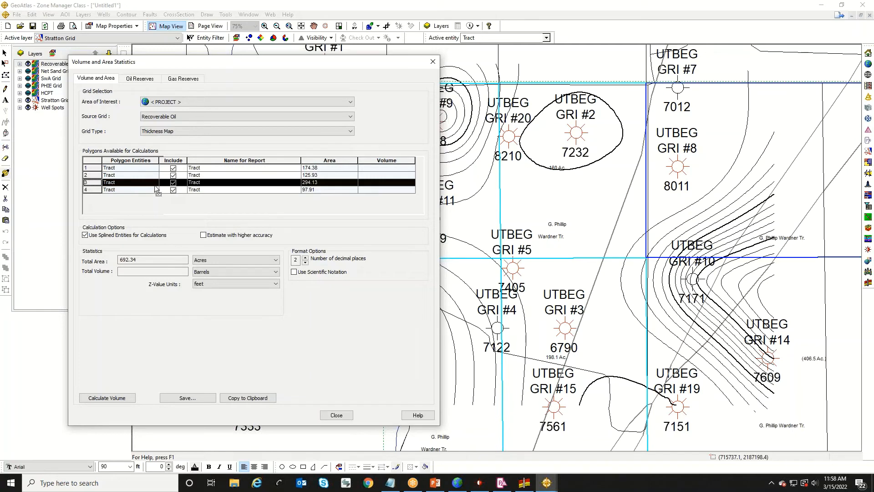
key(Delete)
click(96, 182)
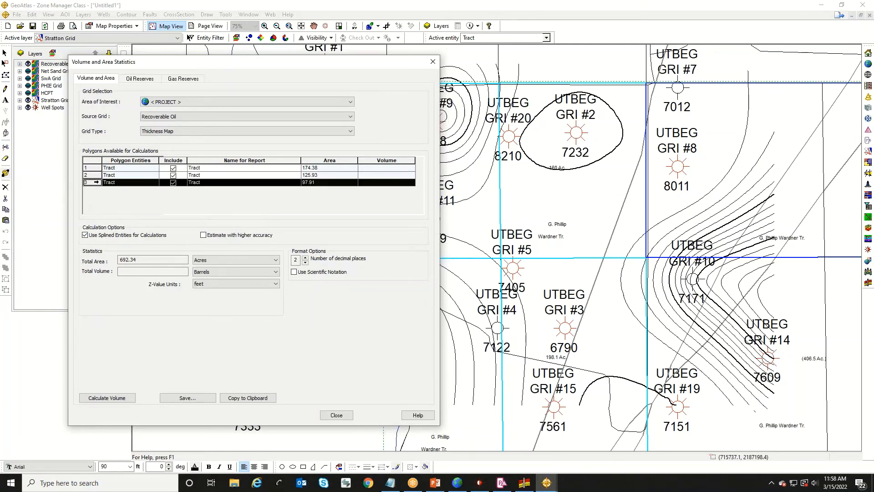
click(95, 175)
click(94, 168)
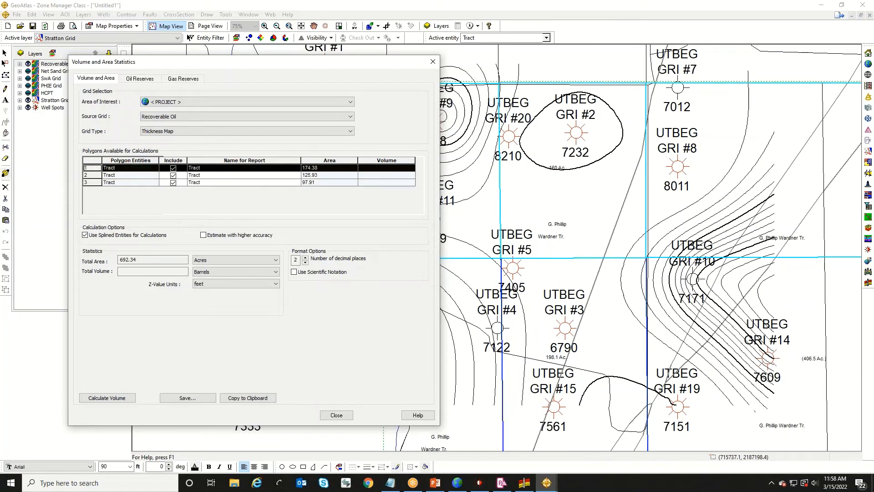
key(Delete)
click(95, 168)
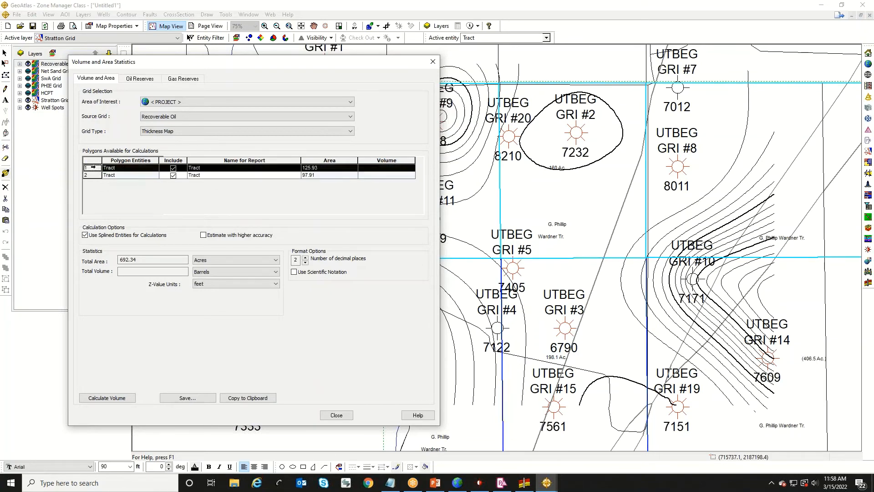
click(95, 175)
click(93, 167)
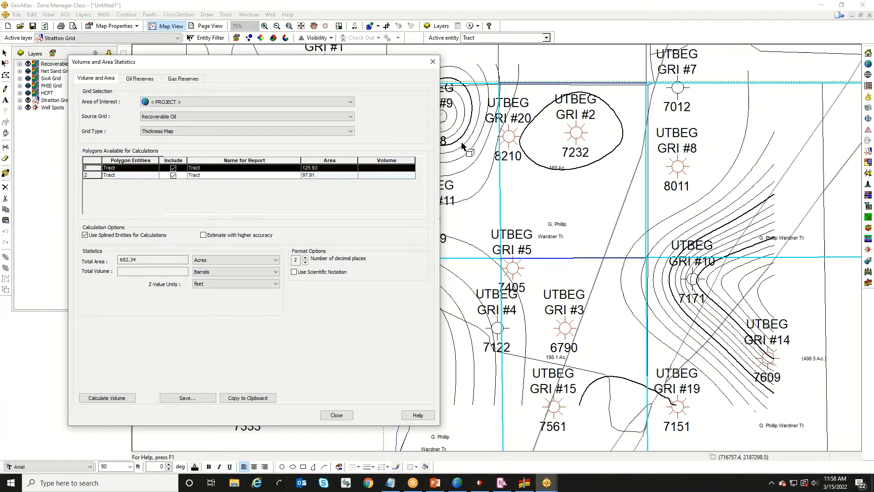
- Try square feet and square kilometers as the total area units, and set them to square miles
click(225, 260)
key(Down)
key(Return)
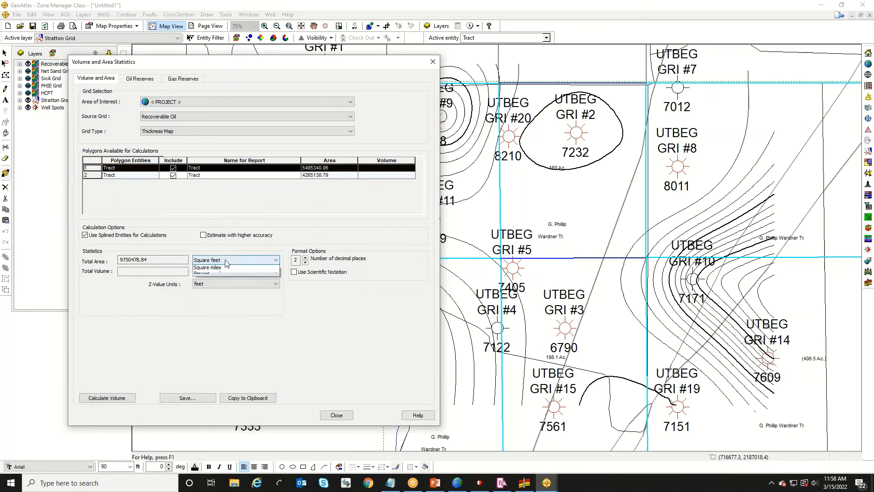
click(221, 282)
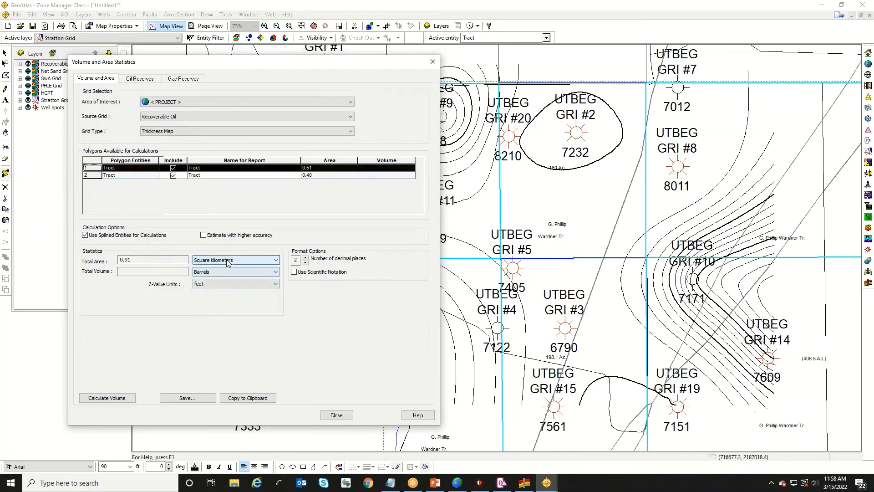
click(227, 263)
click(223, 298)
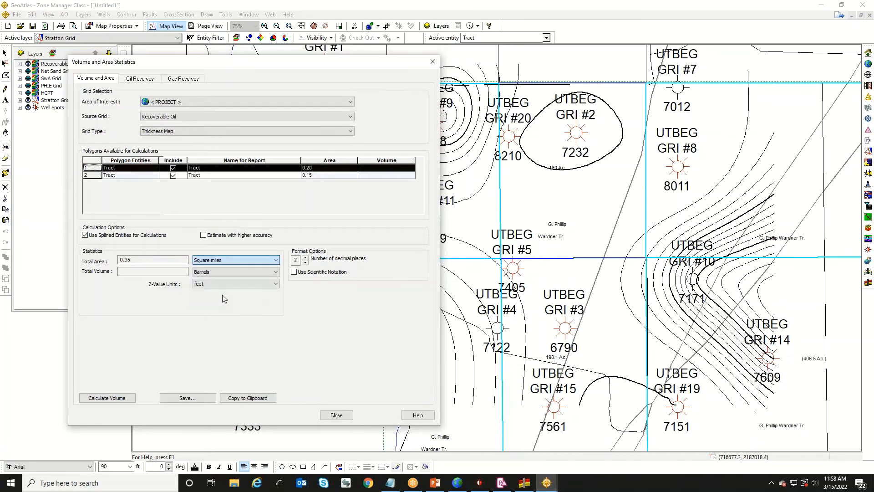
click(227, 260)
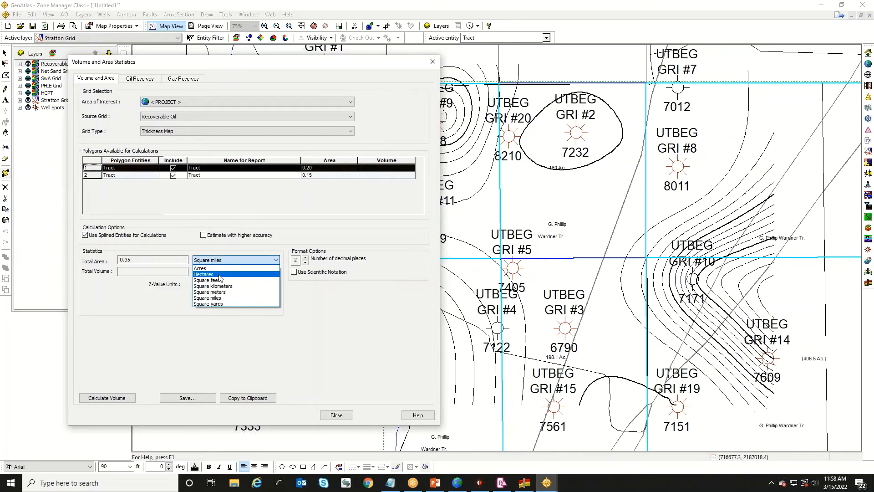
click(218, 298)
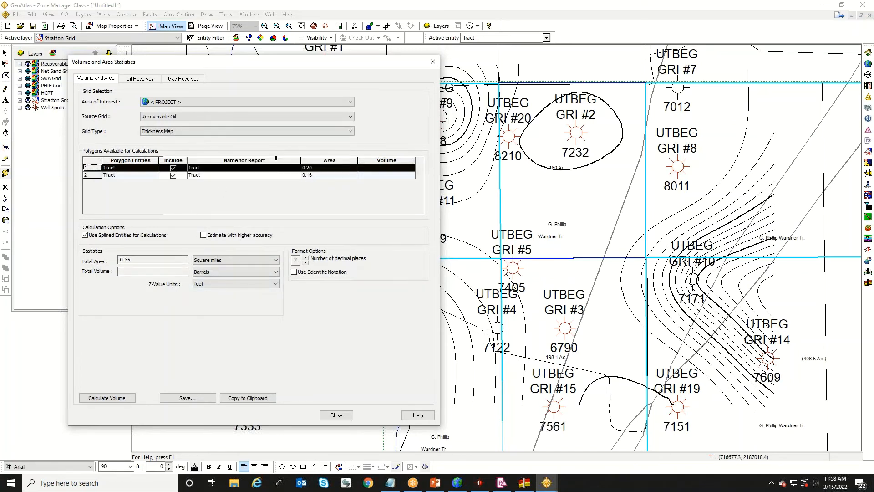
- Calculate the volume of the two tracts, converting negative z-values to zero
click(111, 400)
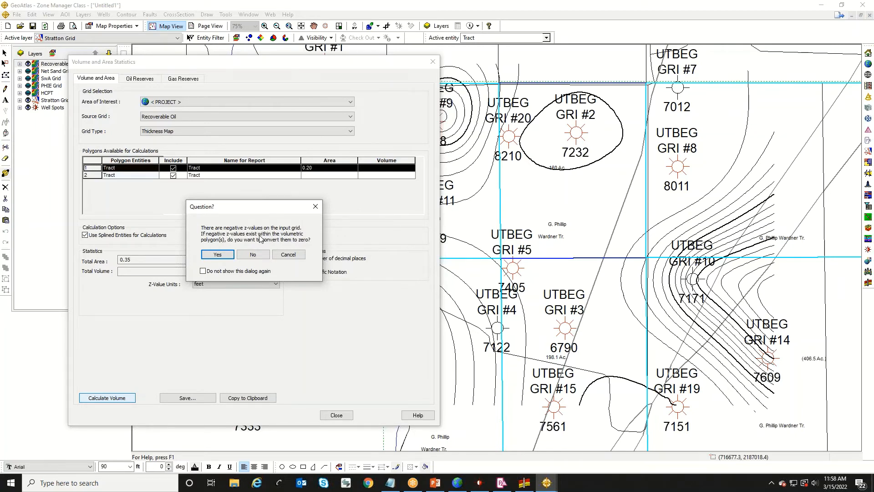
click(218, 256)
click(218, 255)
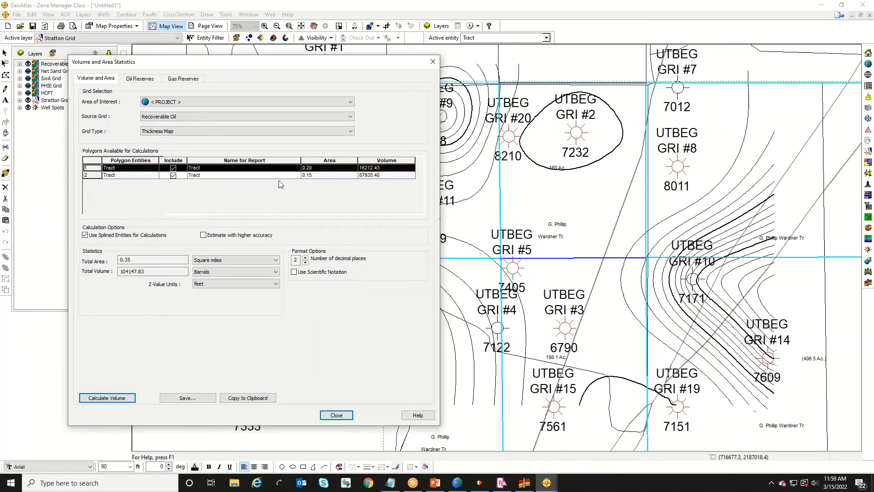
- View the total volume in US gallons, billion cubic feet and million cubic feet, and close the volume statistics
click(217, 273)
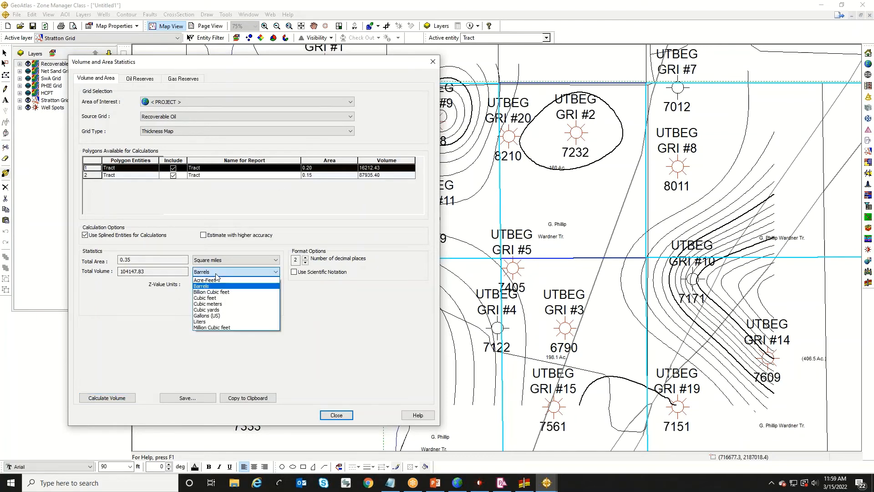
click(214, 315)
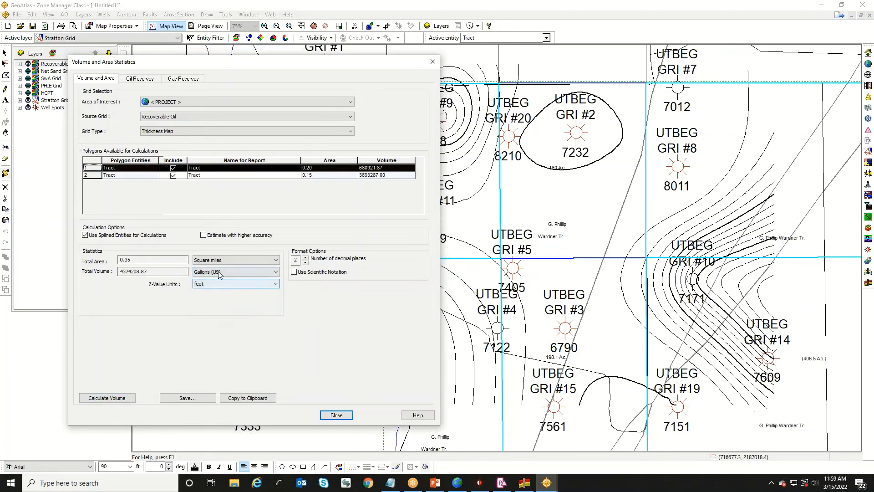
click(220, 273)
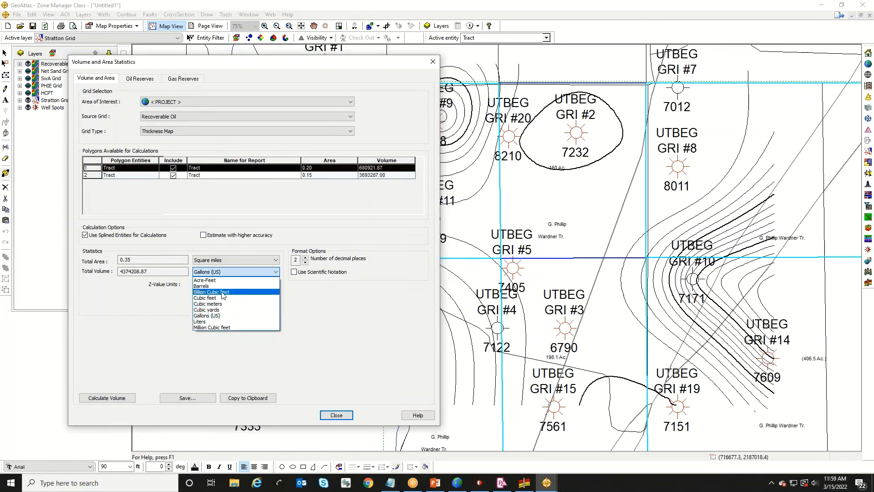
click(223, 291)
click(227, 273)
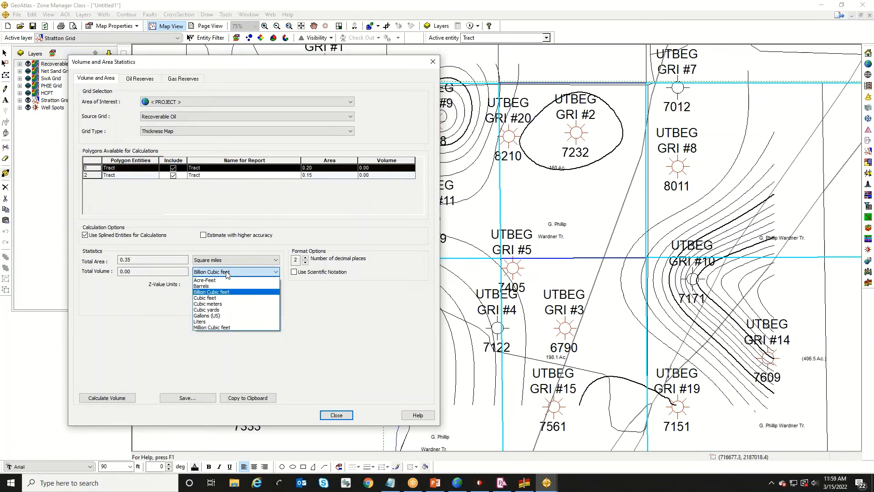
click(221, 328)
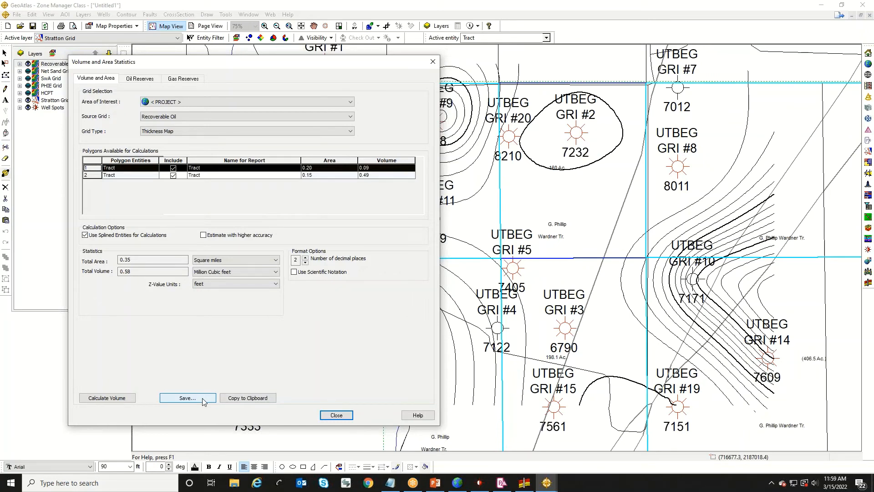
click(334, 414)
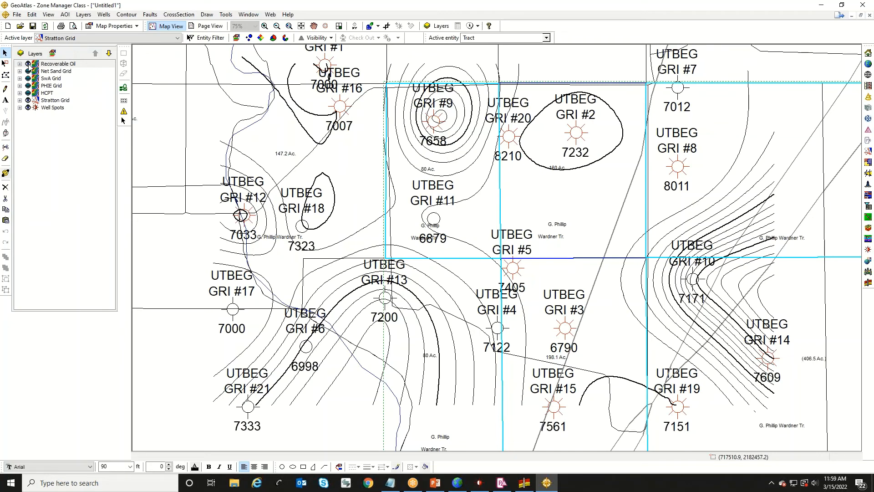
- Display the HCPT grid and select the three tracts containing wells GRI #9, GRI #2 and GRI #18
click(28, 93)
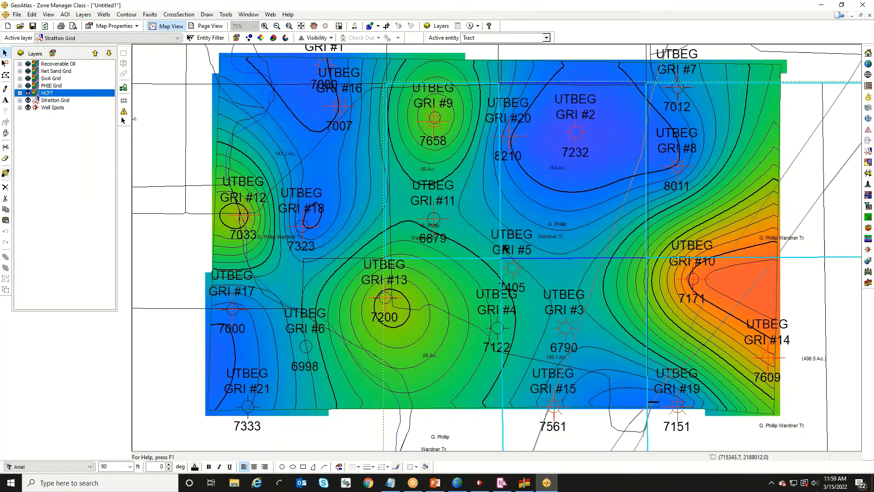
click(485, 197)
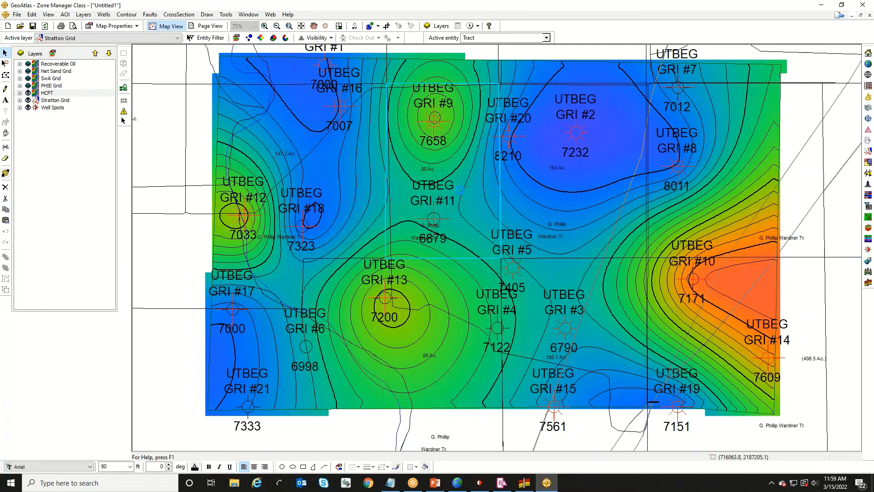
shift+click(540, 223)
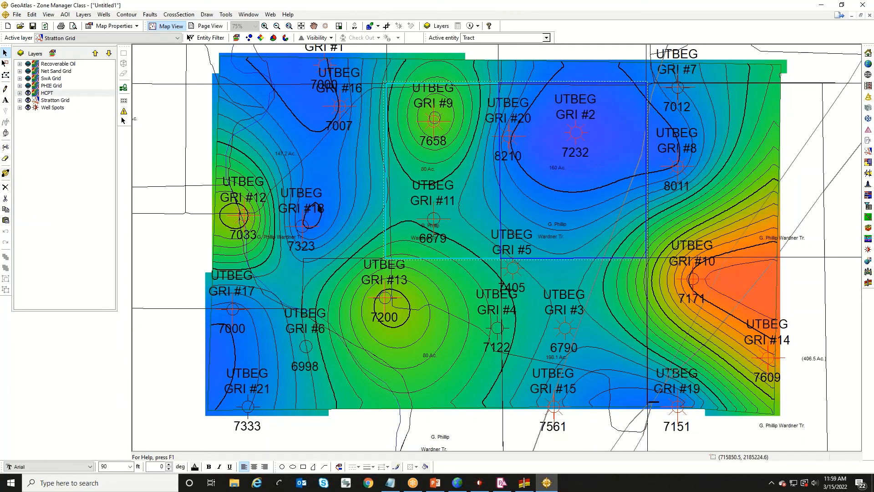
shift+click(339, 196)
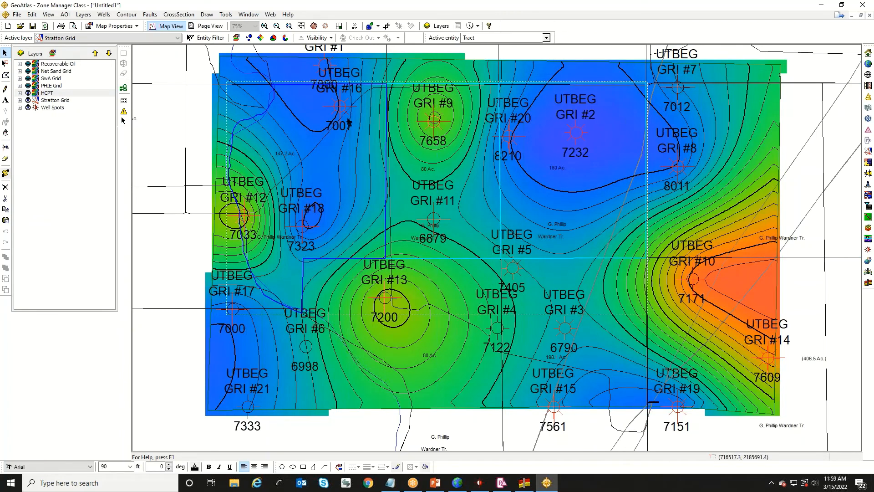
- Open the volume and area statistics for the selected tracts and review the grid types available for oil reserves
right_click(338, 175)
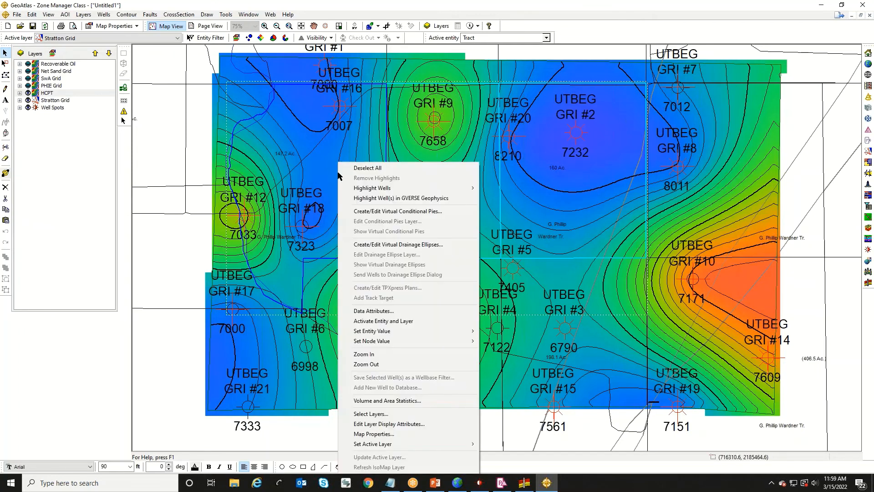
click(418, 403)
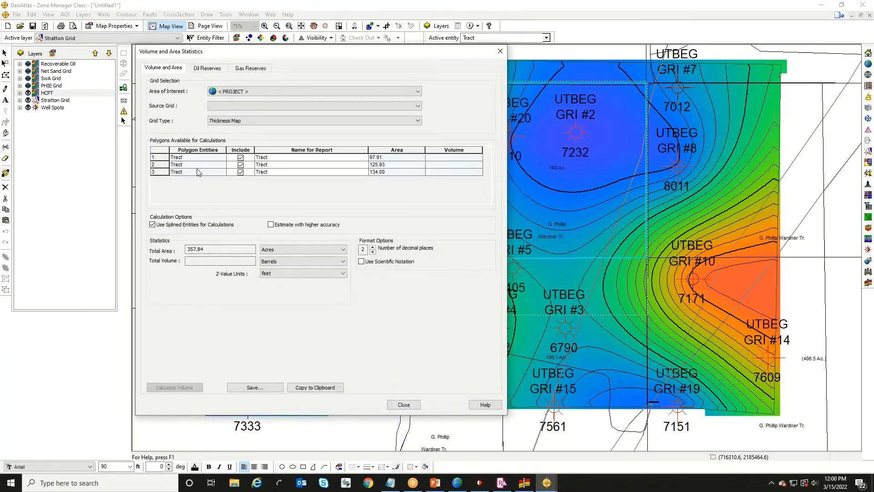
click(203, 73)
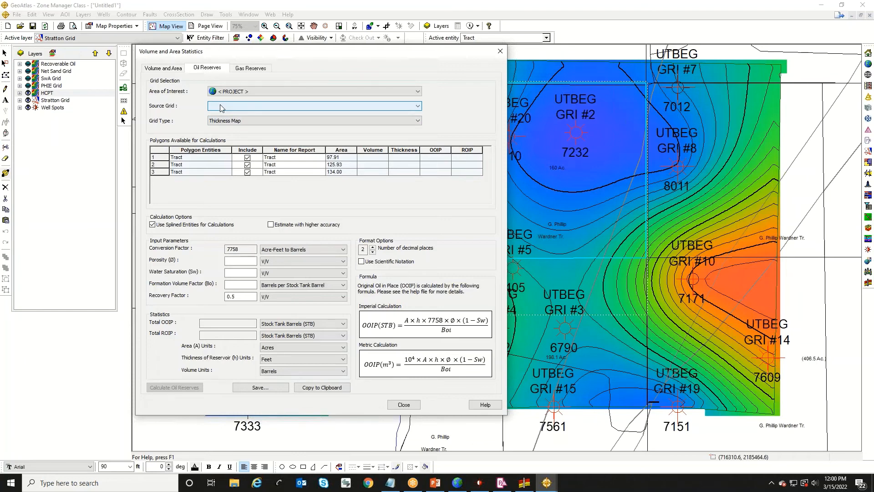
click(240, 121)
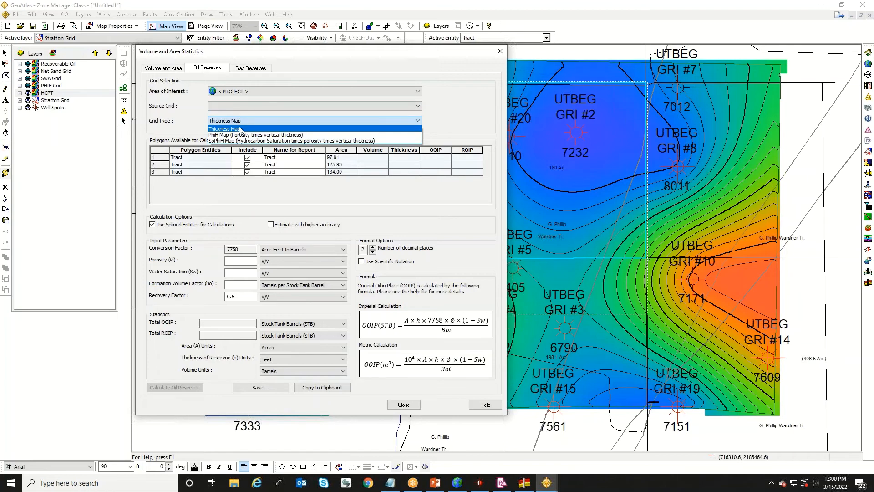
click(357, 214)
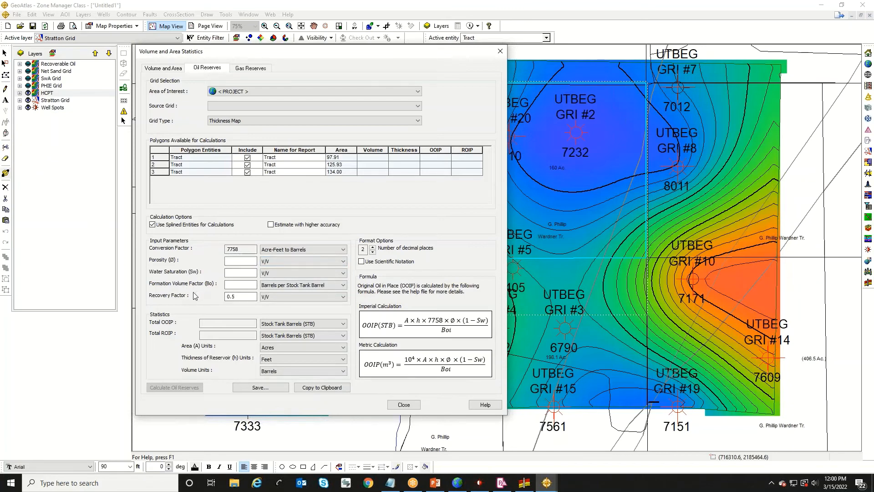
- Enter a porosity of 0.30, a water saturation of 0.45 and a formation volume factor of 1
click(230, 261)
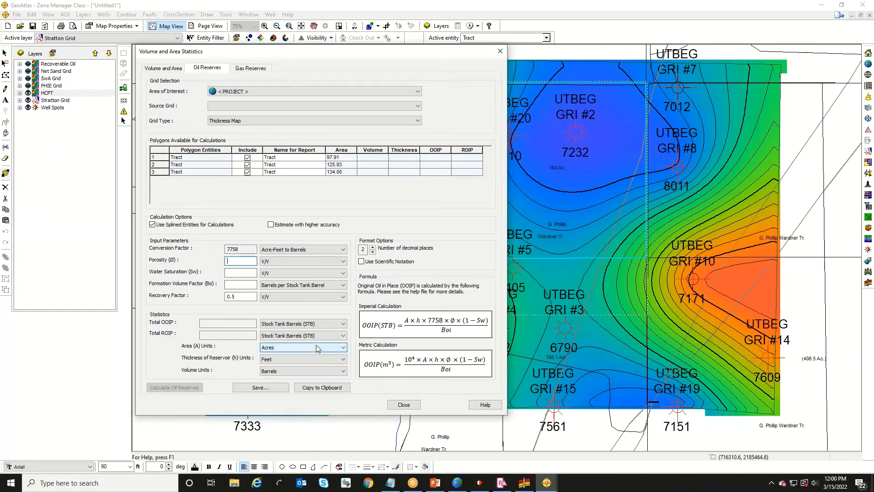
text(0.30)
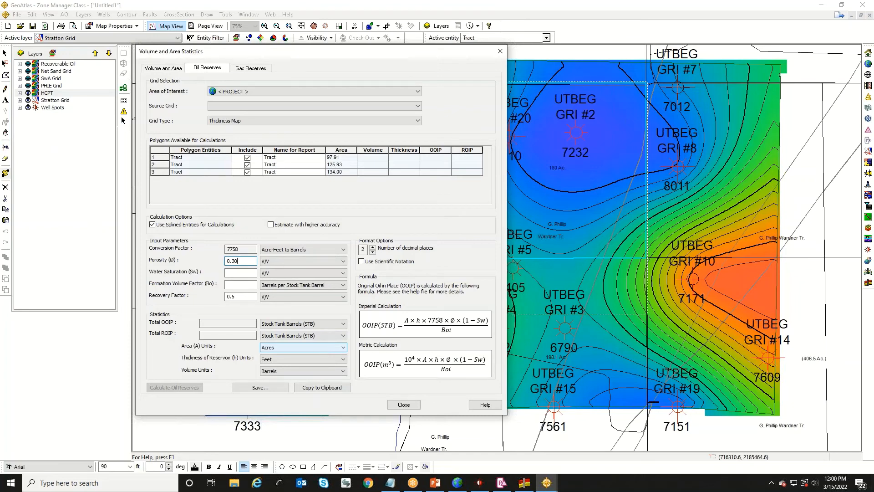
click(252, 273)
click(241, 285)
- Try the PhiH Map grid type for the oil reserves and set the recovery factor to 0.3
click(244, 120)
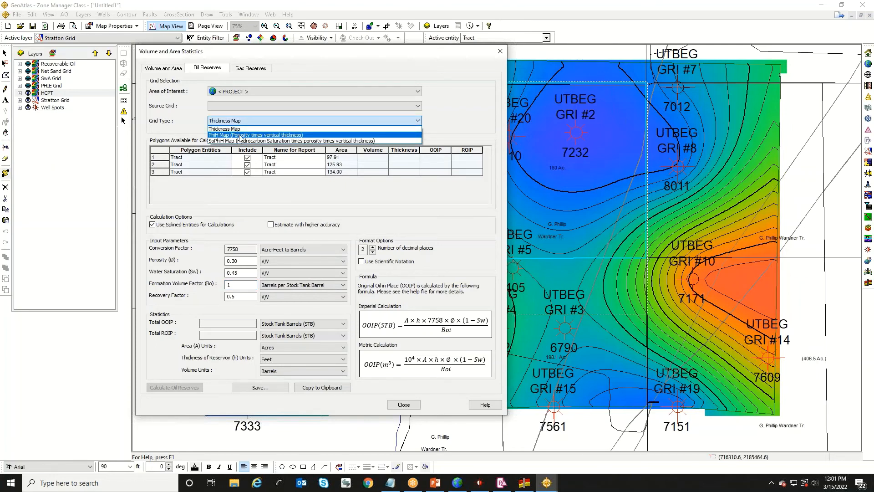
click(240, 135)
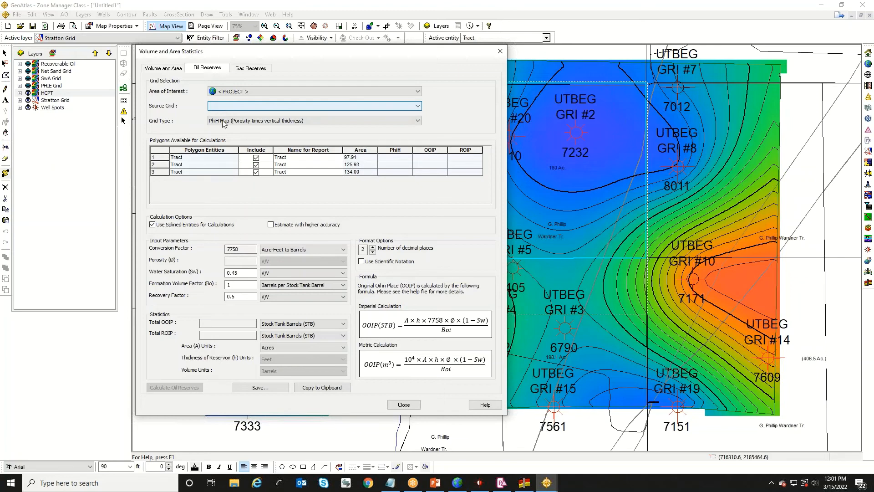
drag(240, 273, 189, 276)
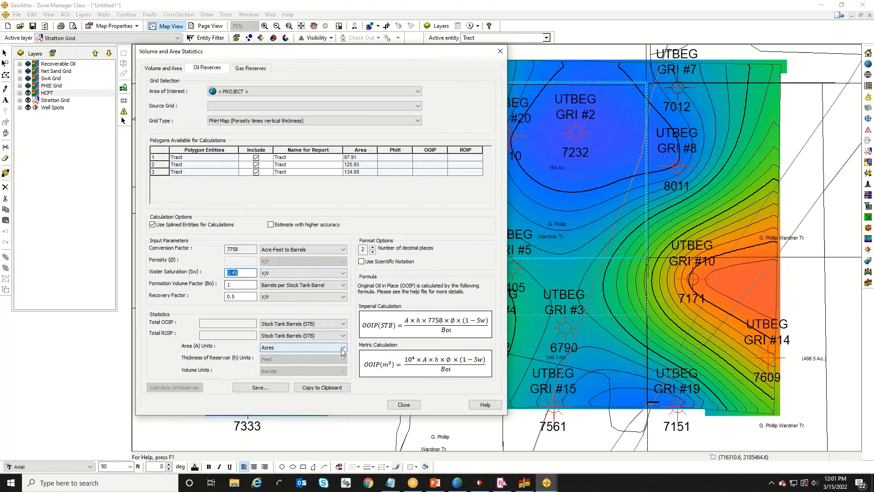
drag(239, 297, 213, 298)
text(0)
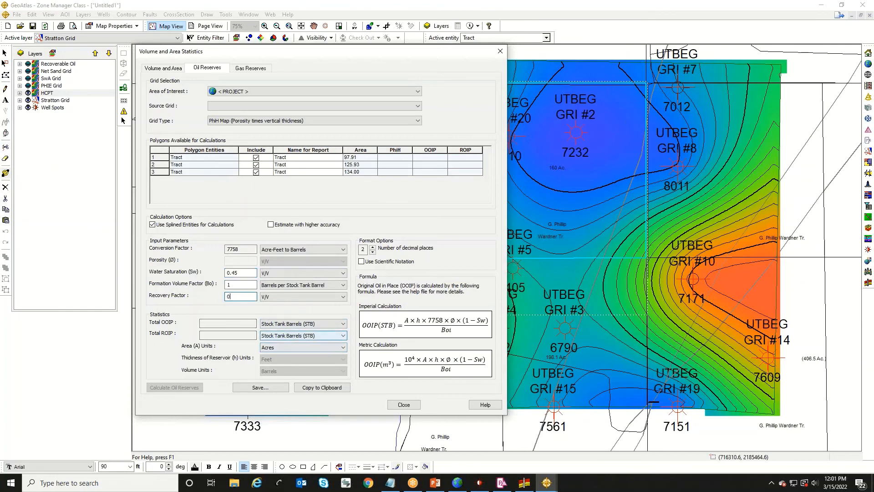
text(.3)
click(227, 285)
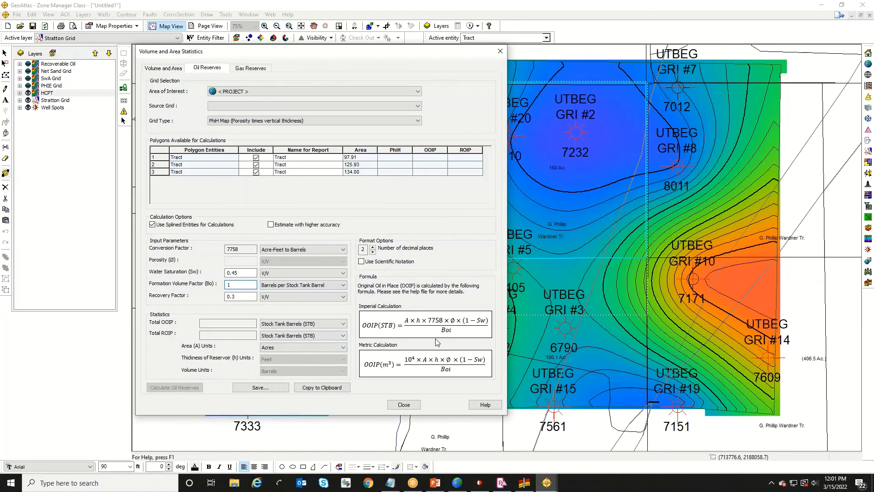
- Set the grid type to SoPhiH Map and use HCPT as the source grid
click(237, 120)
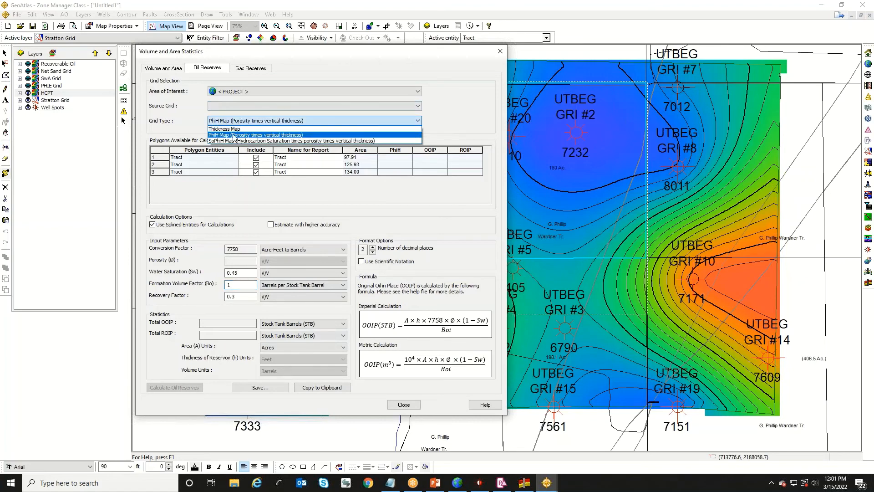
click(232, 141)
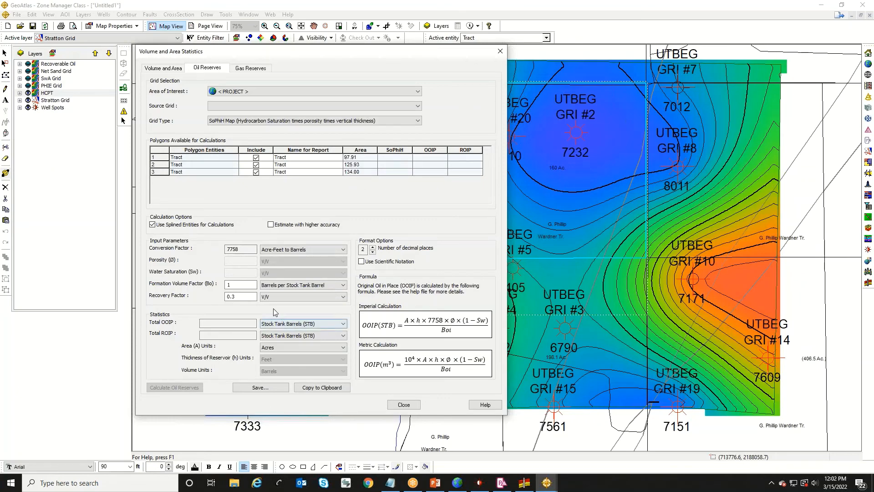
drag(242, 284, 195, 288)
key(Tab)
click(252, 107)
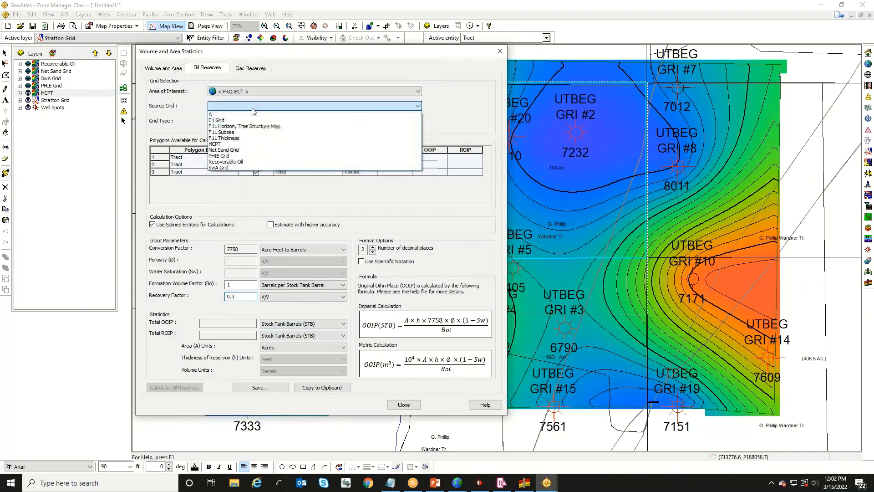
click(226, 143)
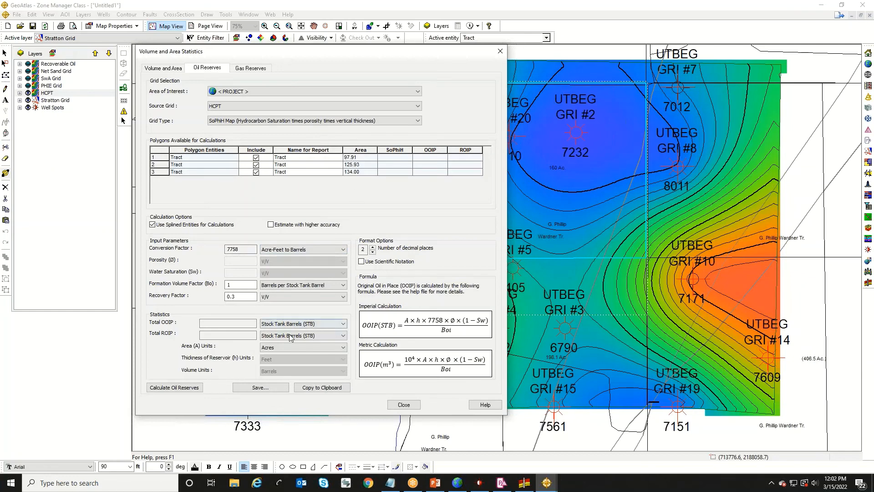
- Calculate the oil reserves for the three tracts and keep both the OOIP and ROIP totals in stock tank barrels
click(194, 388)
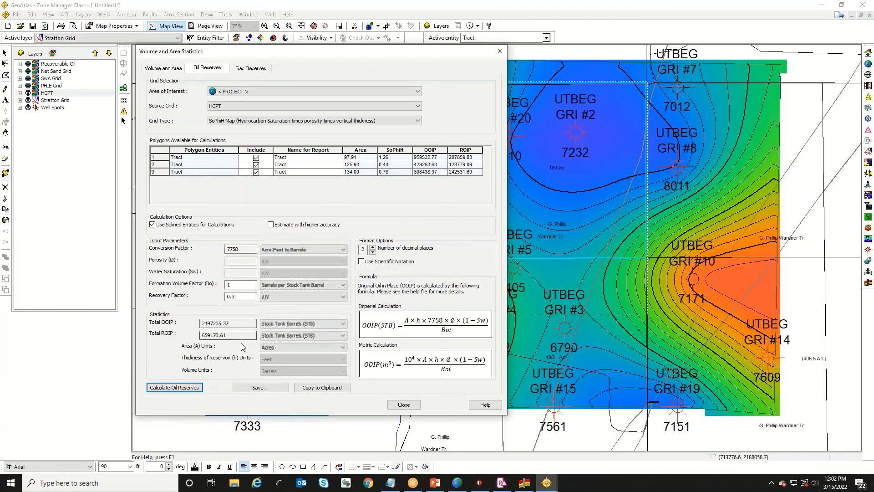
click(289, 325)
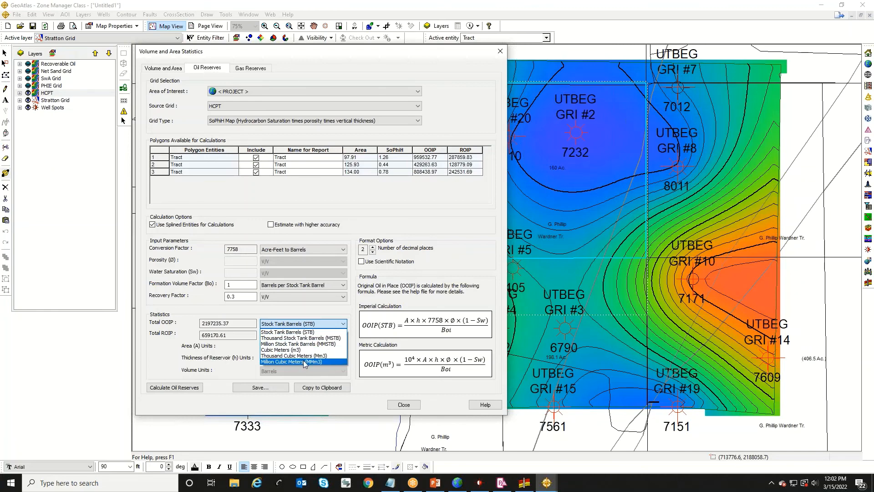
click(299, 333)
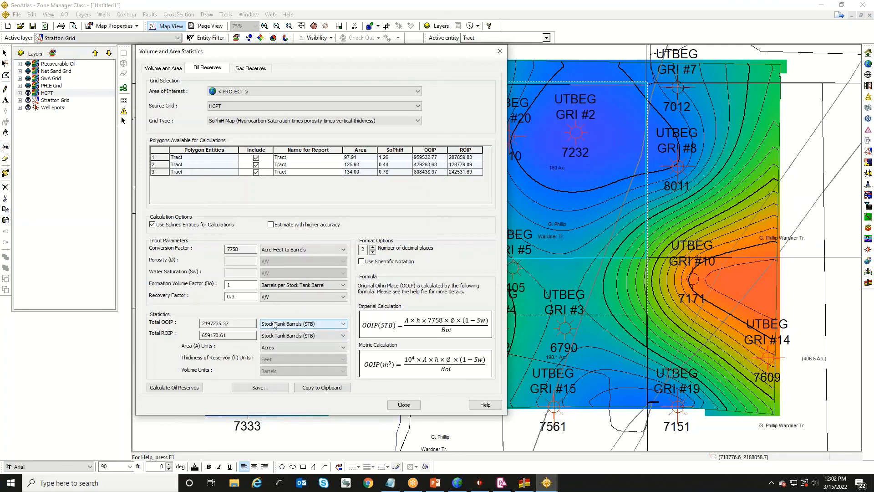
click(273, 335)
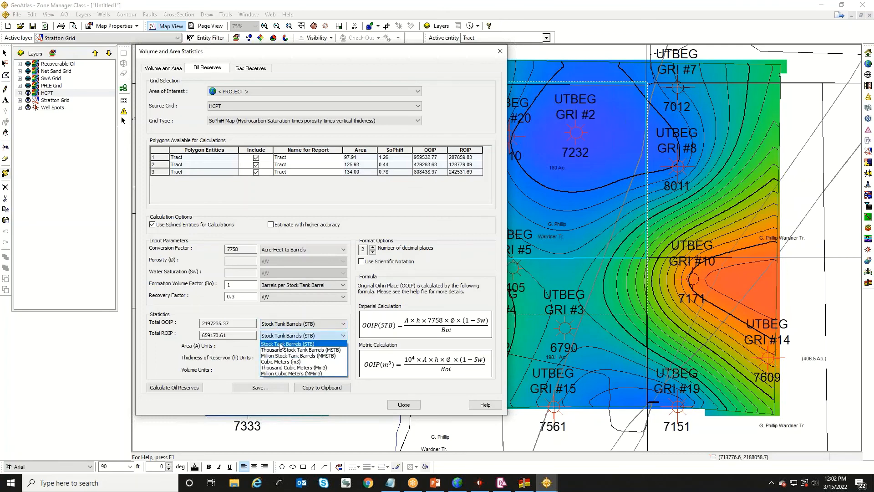
click(292, 336)
- Set the area units to square miles and recalculate the oil reserves
click(293, 347)
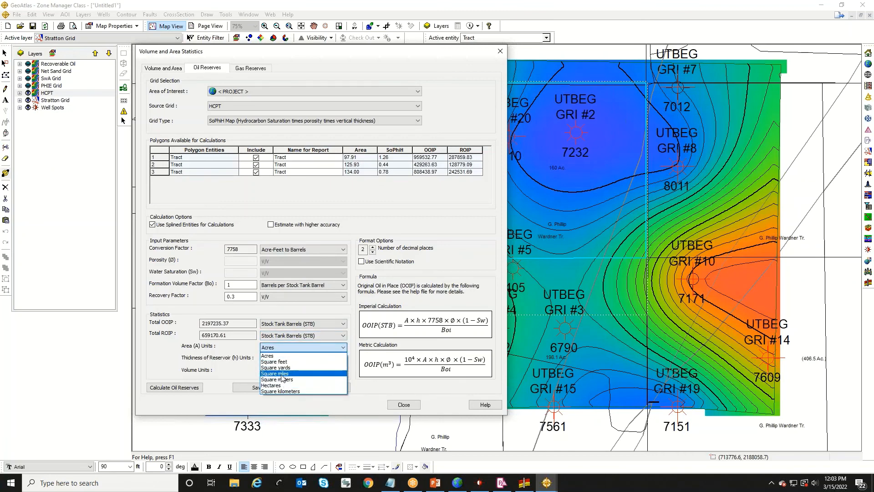
click(281, 373)
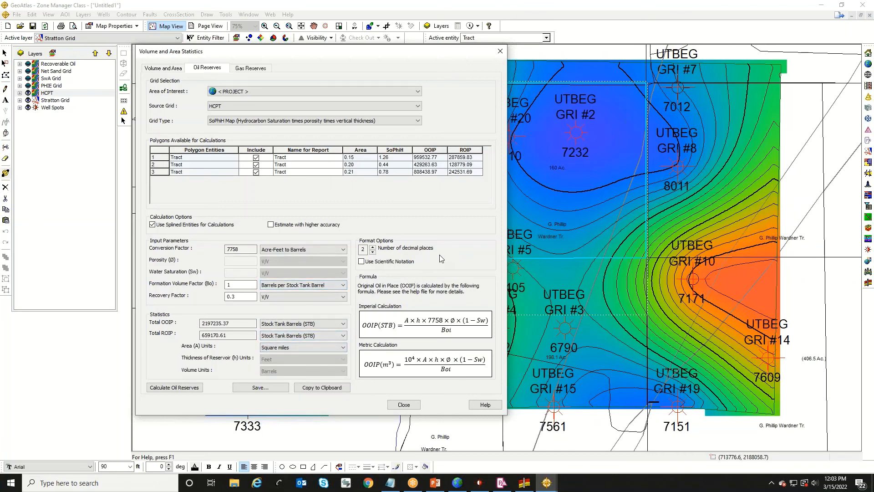
click(176, 388)
click(234, 121)
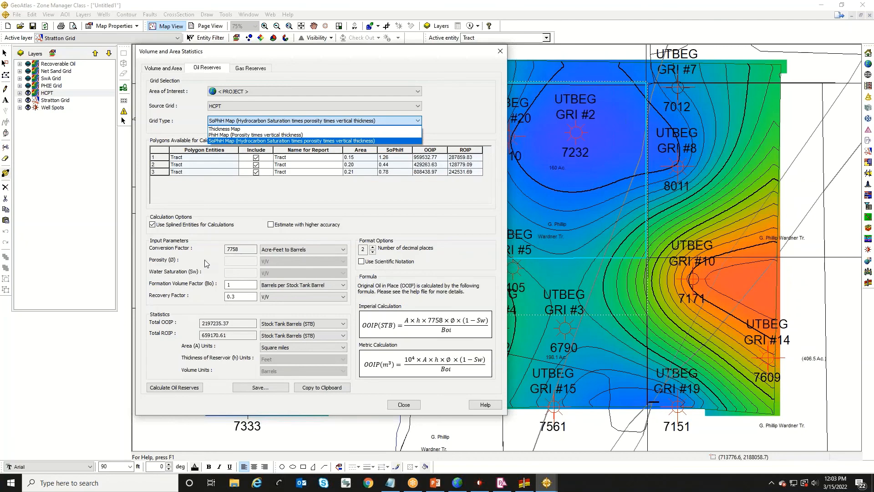
- Set up the gas reserves calculation with HCPT as the source grid and SoPhiH Map as the grid type
click(257, 70)
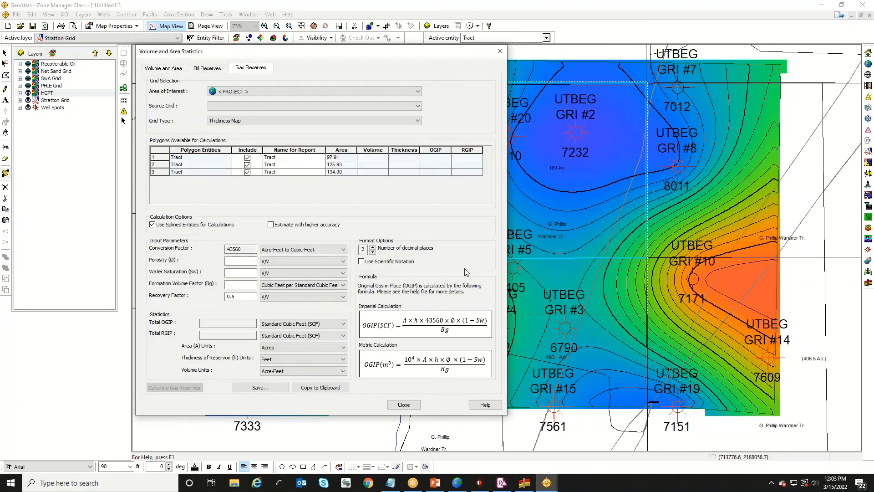
click(223, 122)
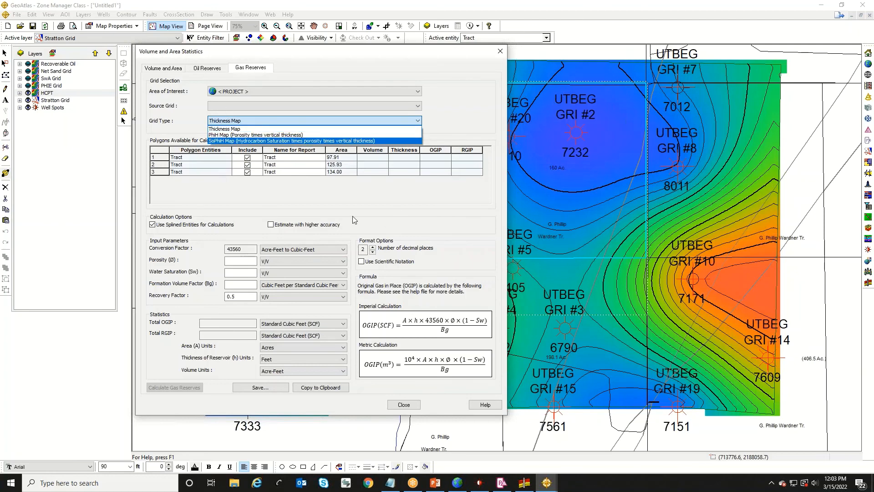
click(231, 105)
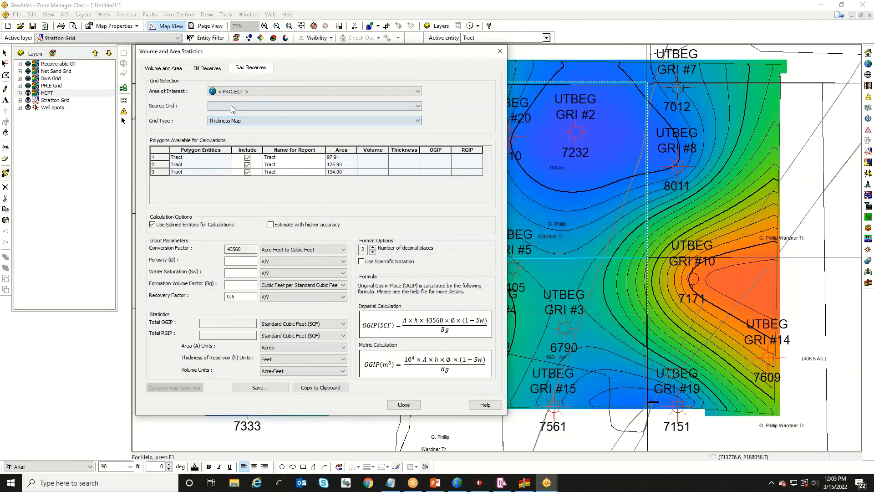
click(230, 105)
click(223, 144)
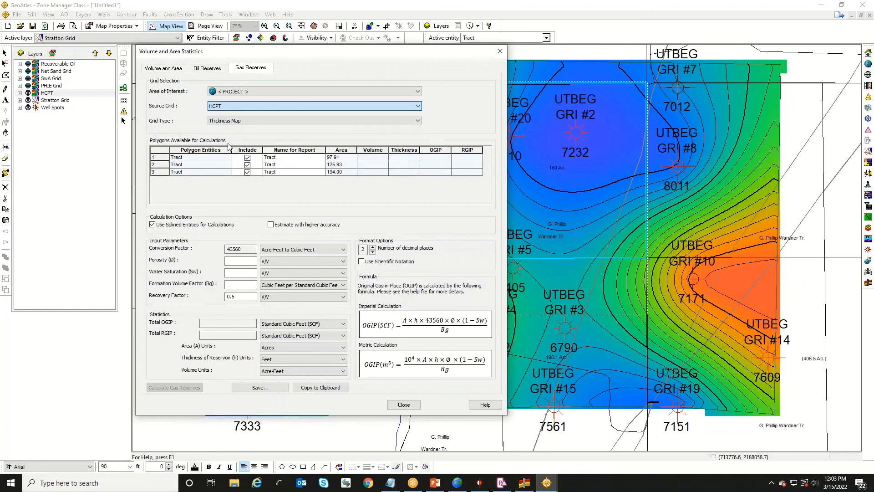
click(314, 120)
click(254, 137)
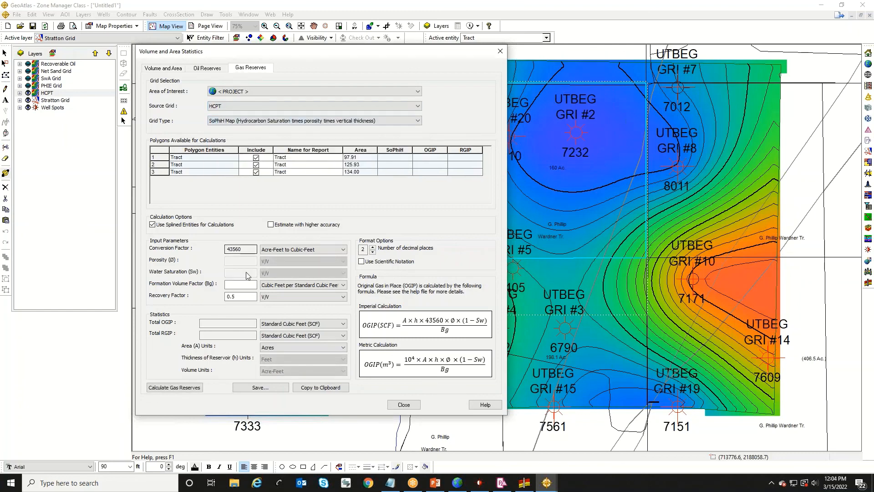
- Enter a gas formation volume factor of 1 and calculate the gas reserves for the three tracts
click(241, 284)
text(1)
click(190, 388)
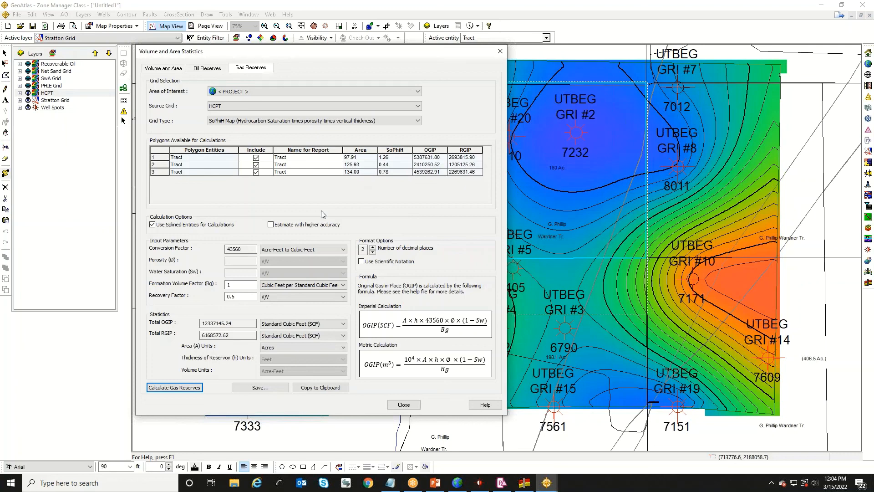
- Return to the oil reserves and review the calculated results for each tract
click(212, 68)
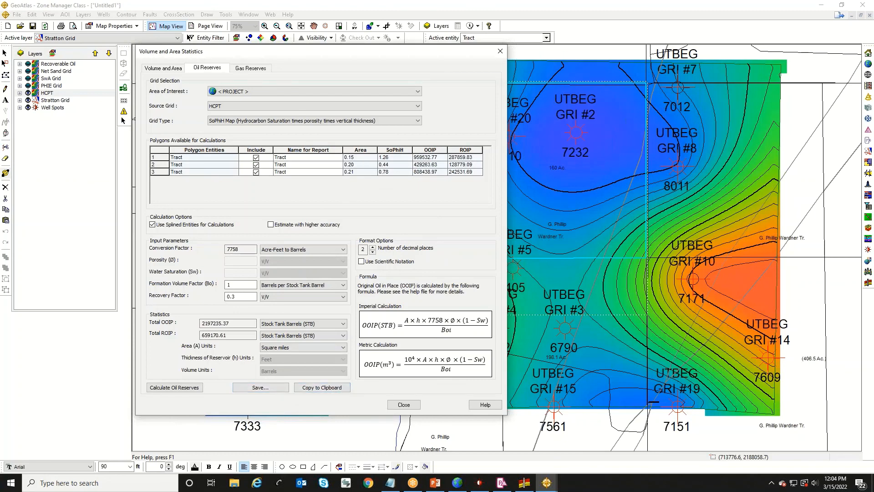
click(294, 157)
drag(335, 56, 251, 59)
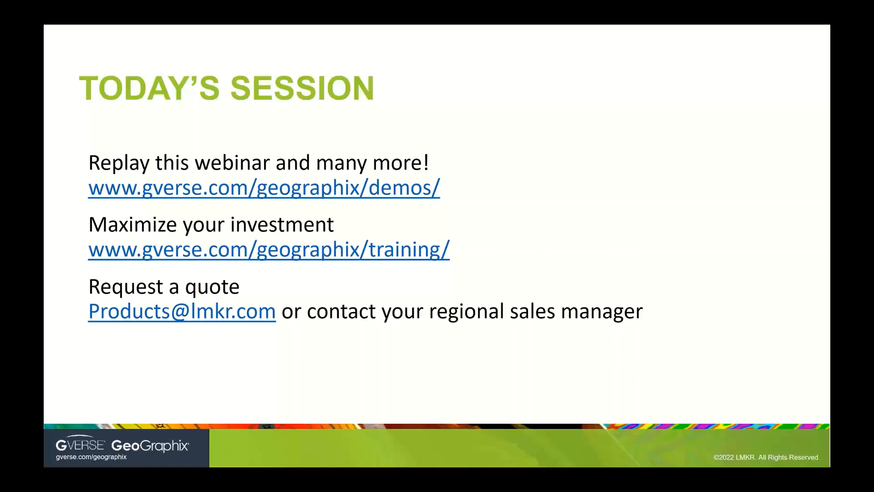
key(Right)
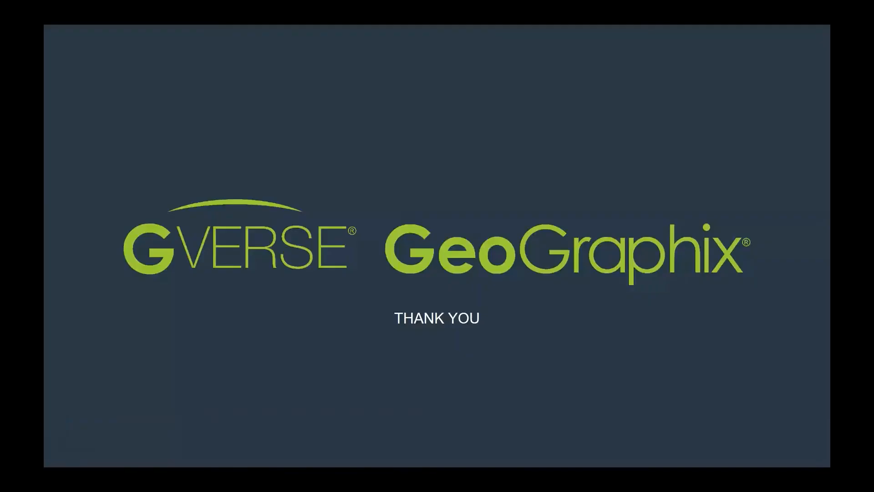